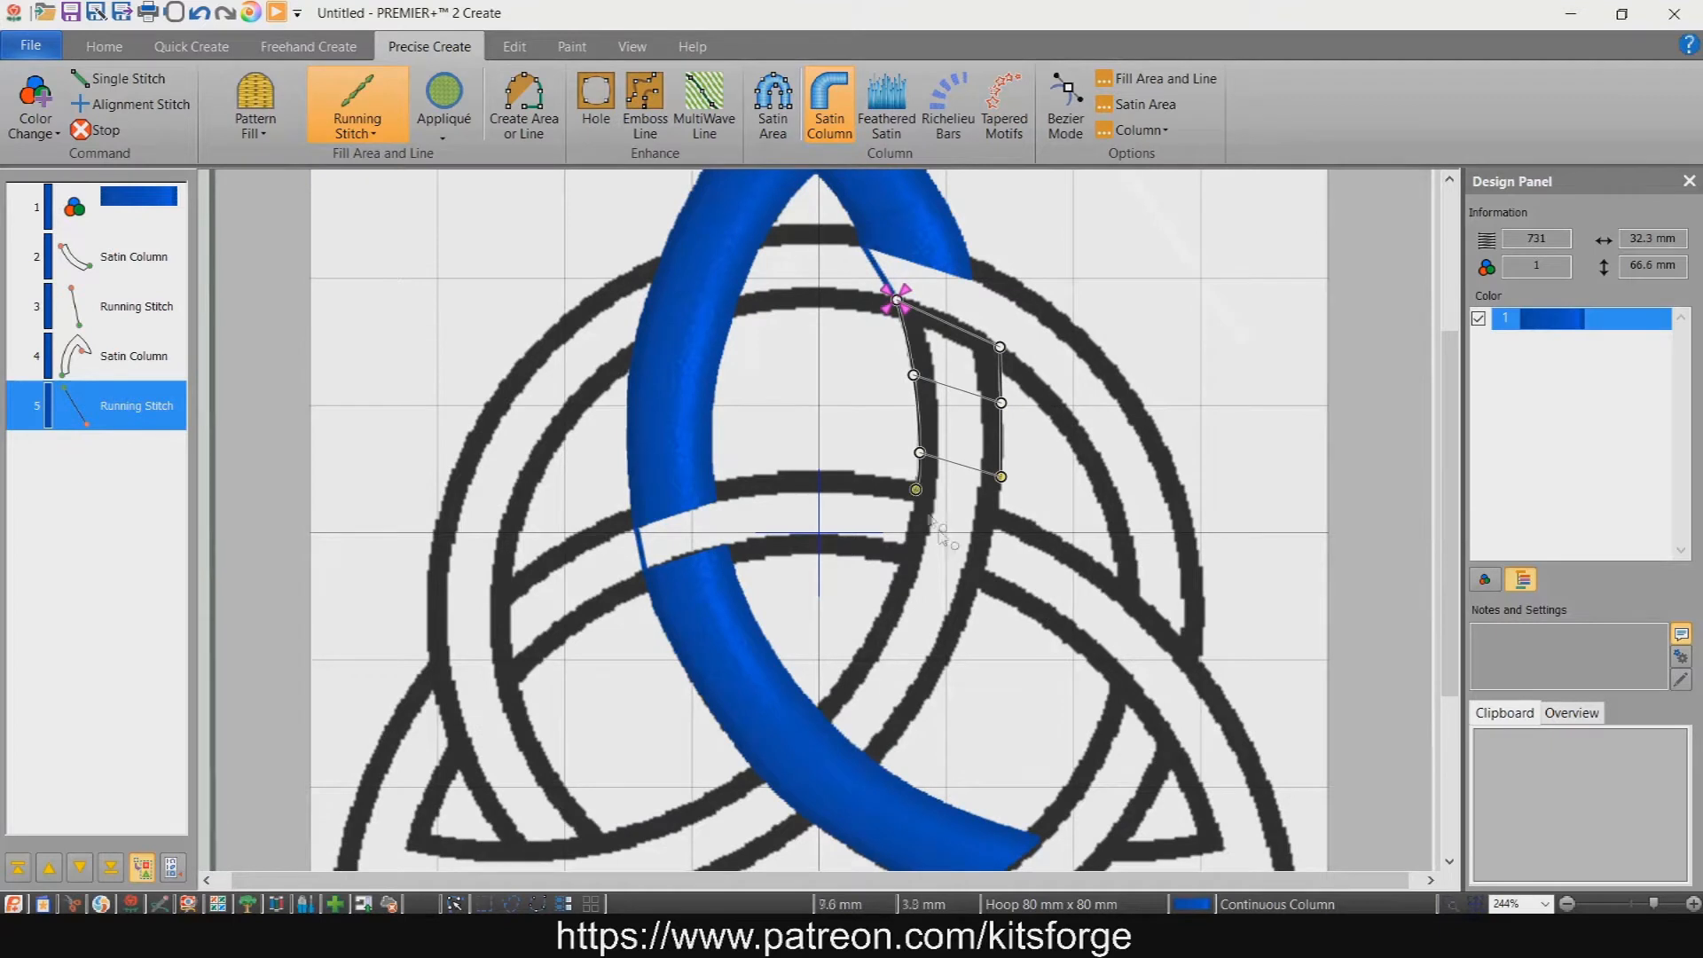
- Continue the satin column down the right strand of the vertical loop to the lower crossing and complete it
click(990, 543)
click(900, 558)
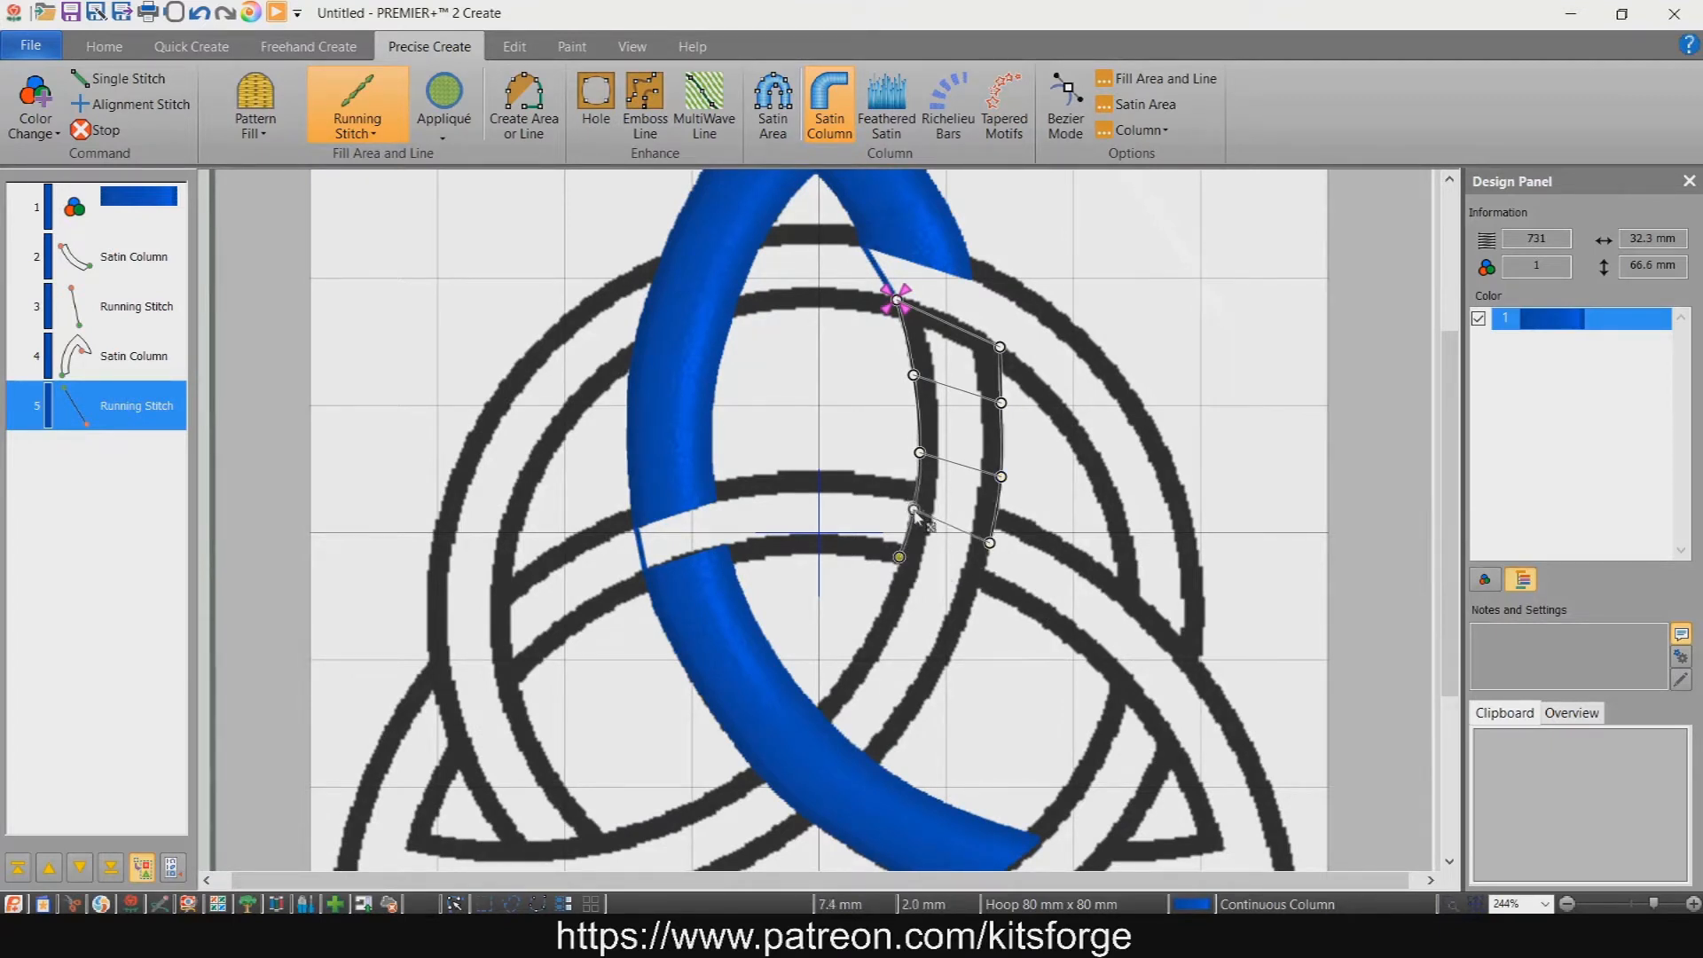
click(977, 593)
click(883, 609)
click(950, 649)
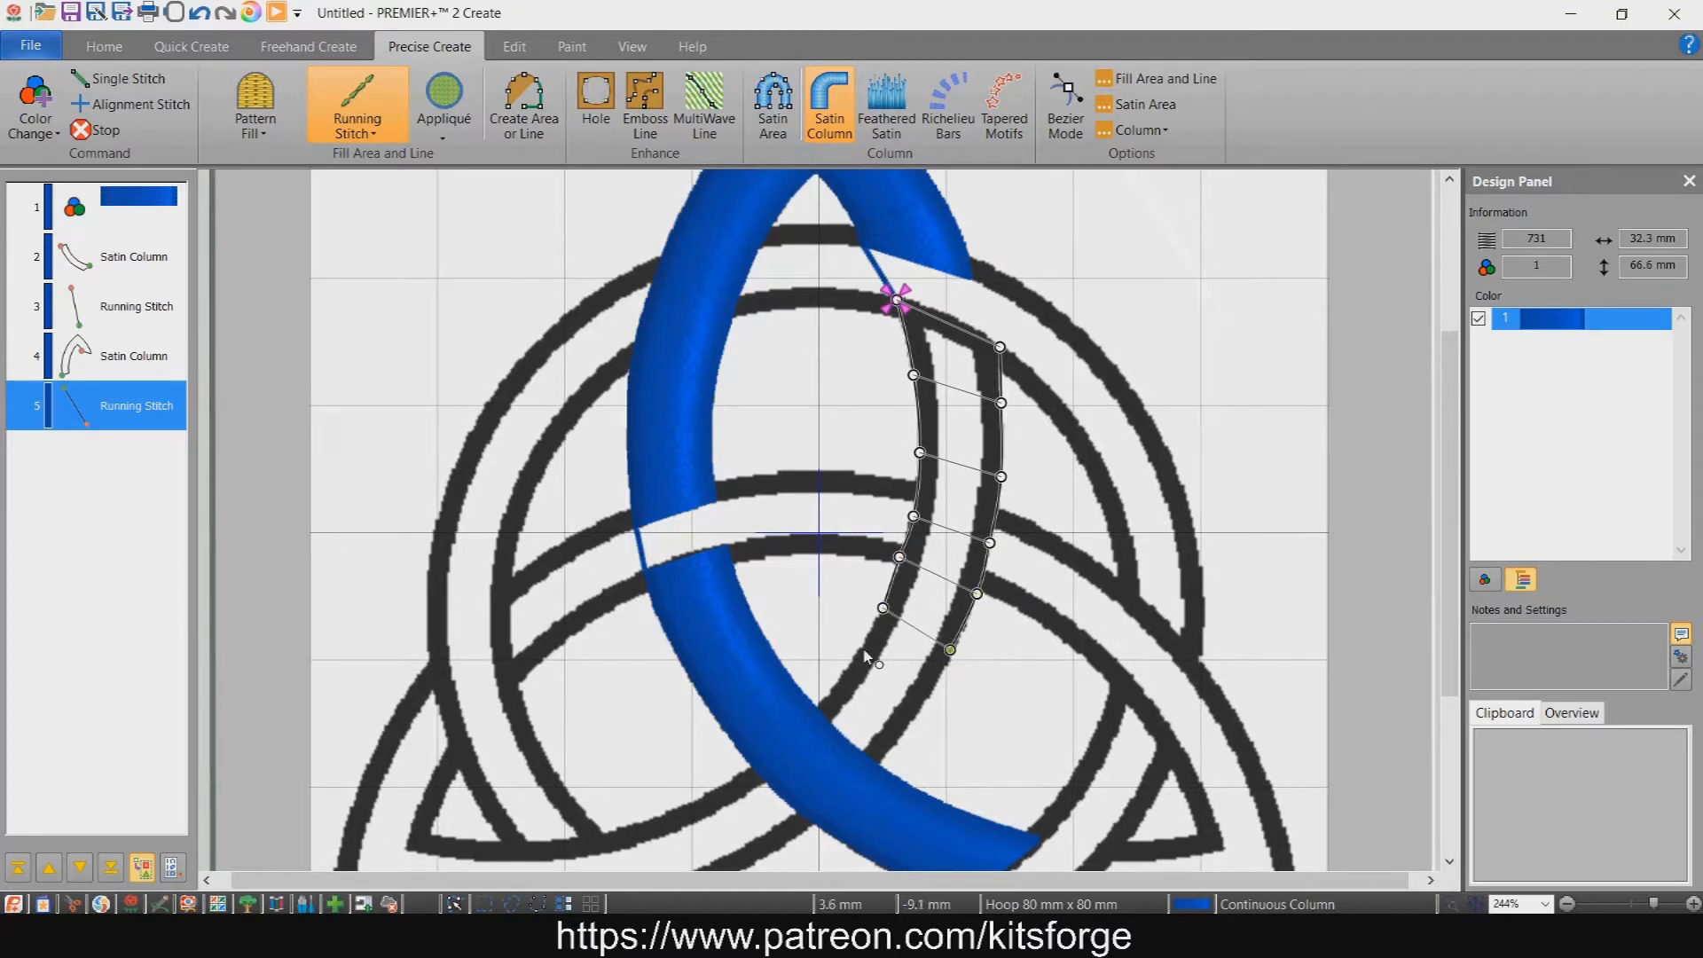
click(924, 702)
click(835, 685)
click(897, 746)
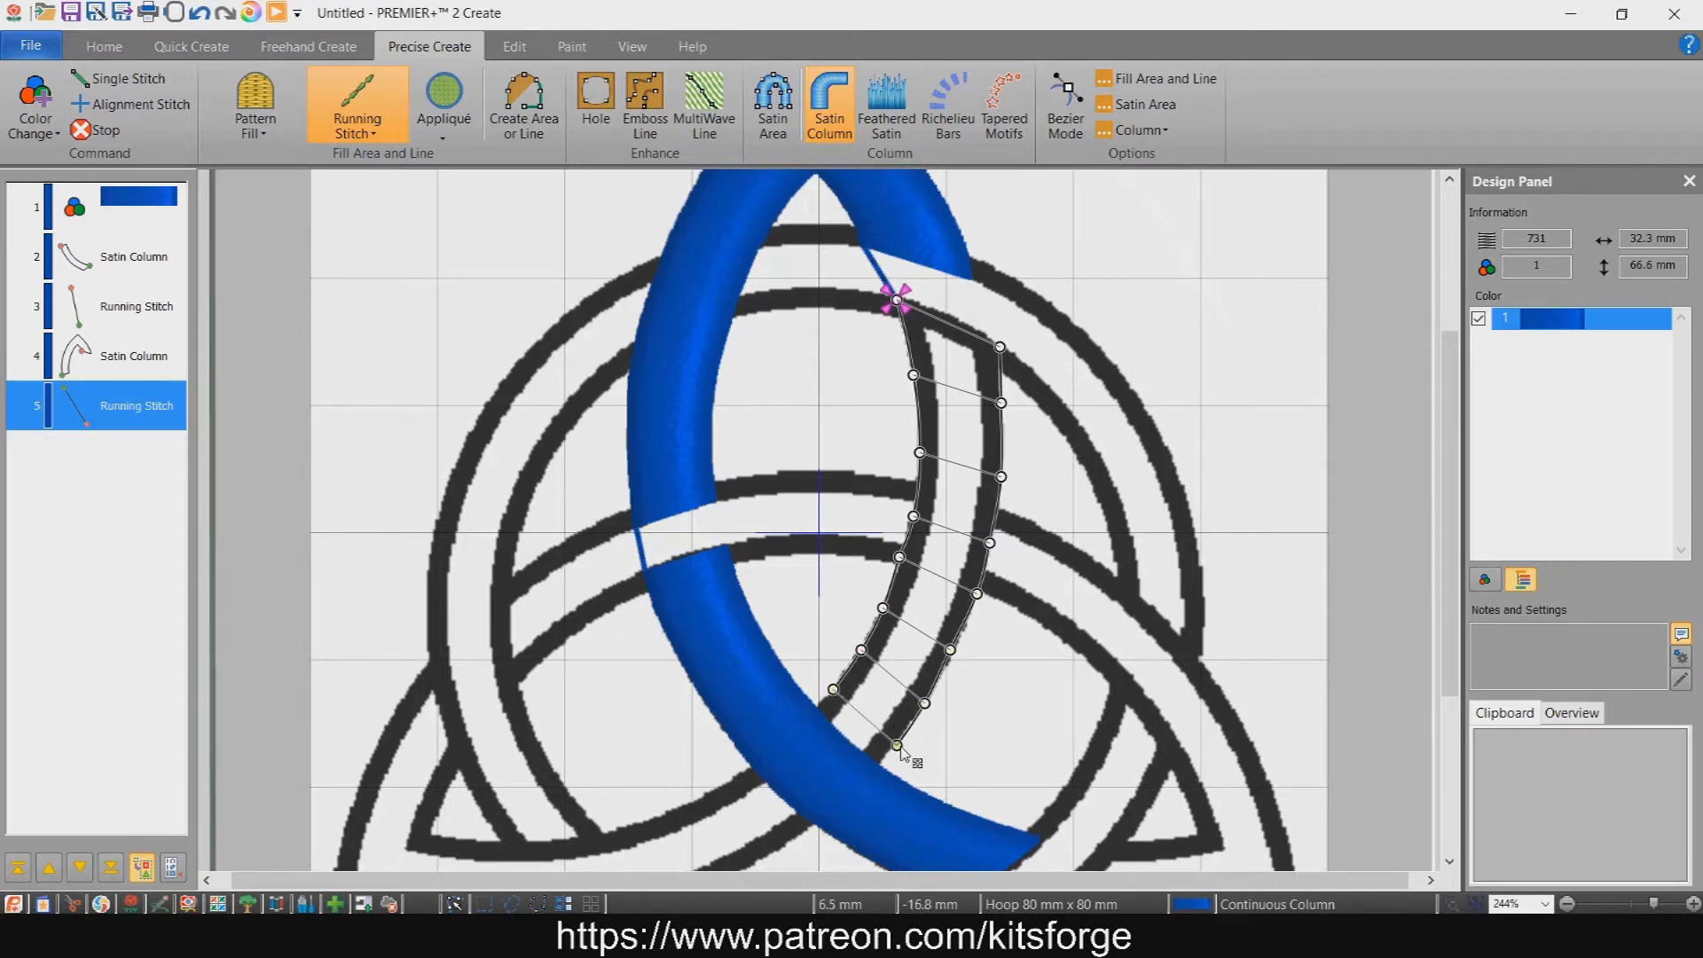
click(818, 708)
key(Return)
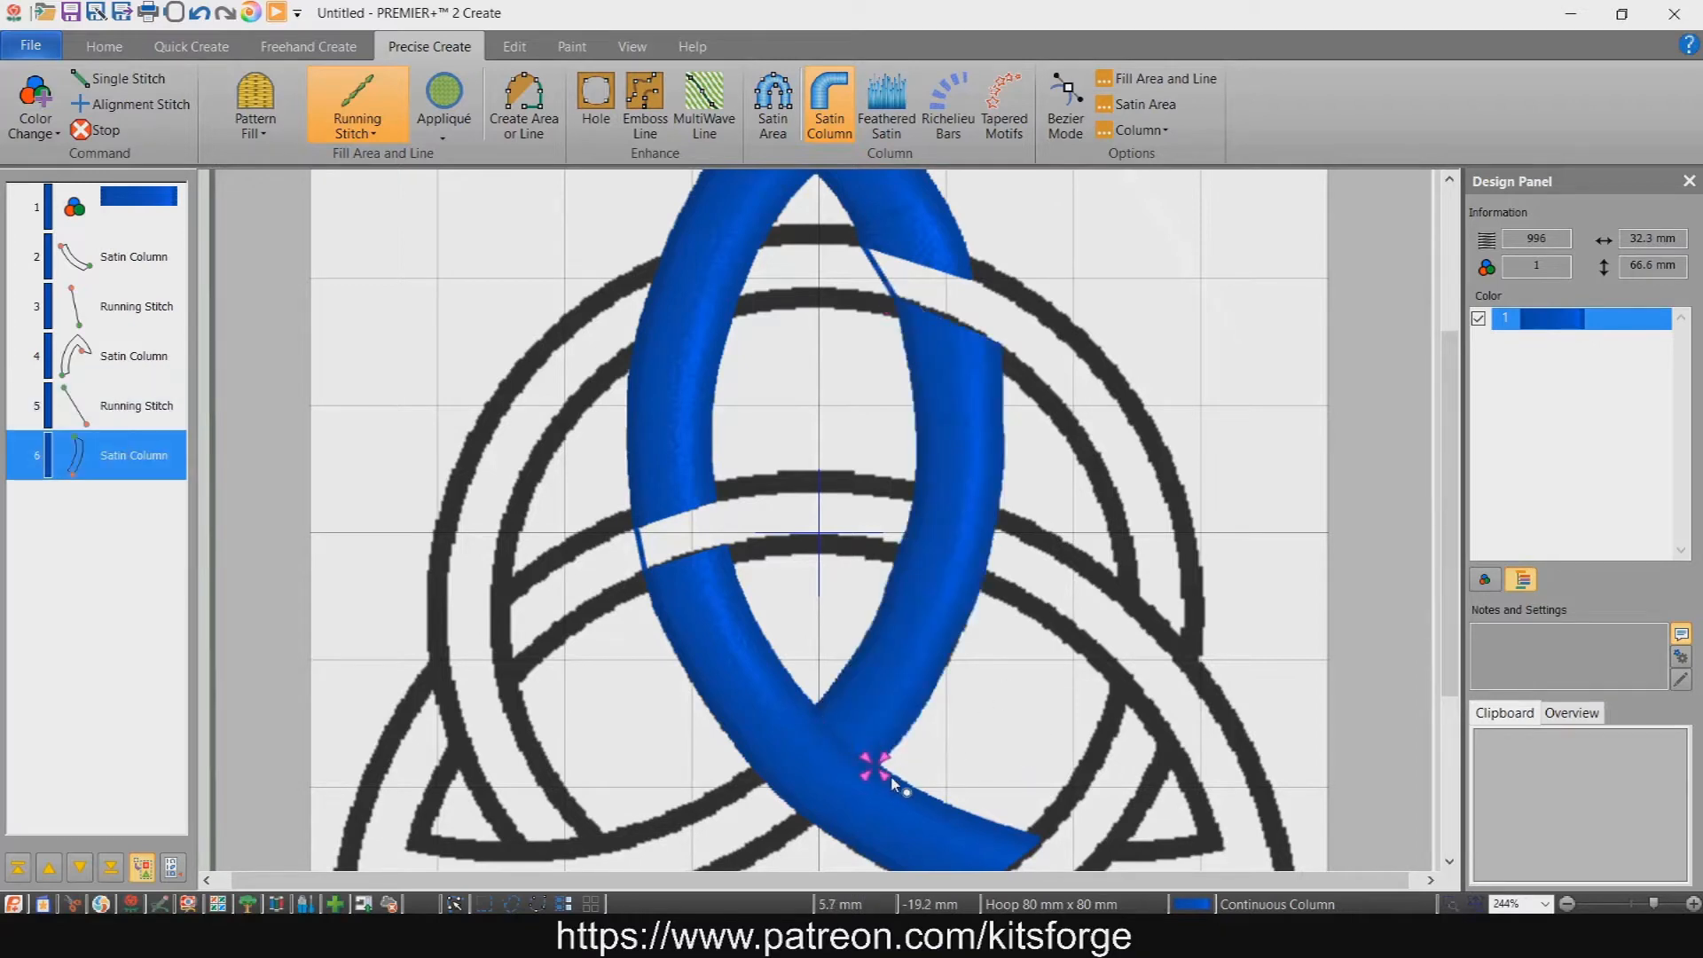
- Plot a satin column's point pairs from the lower crossing along the lower-left strand to the knot's left tip
scroll(1072, 563, up, 1)
scroll(1065, 568, down, 3)
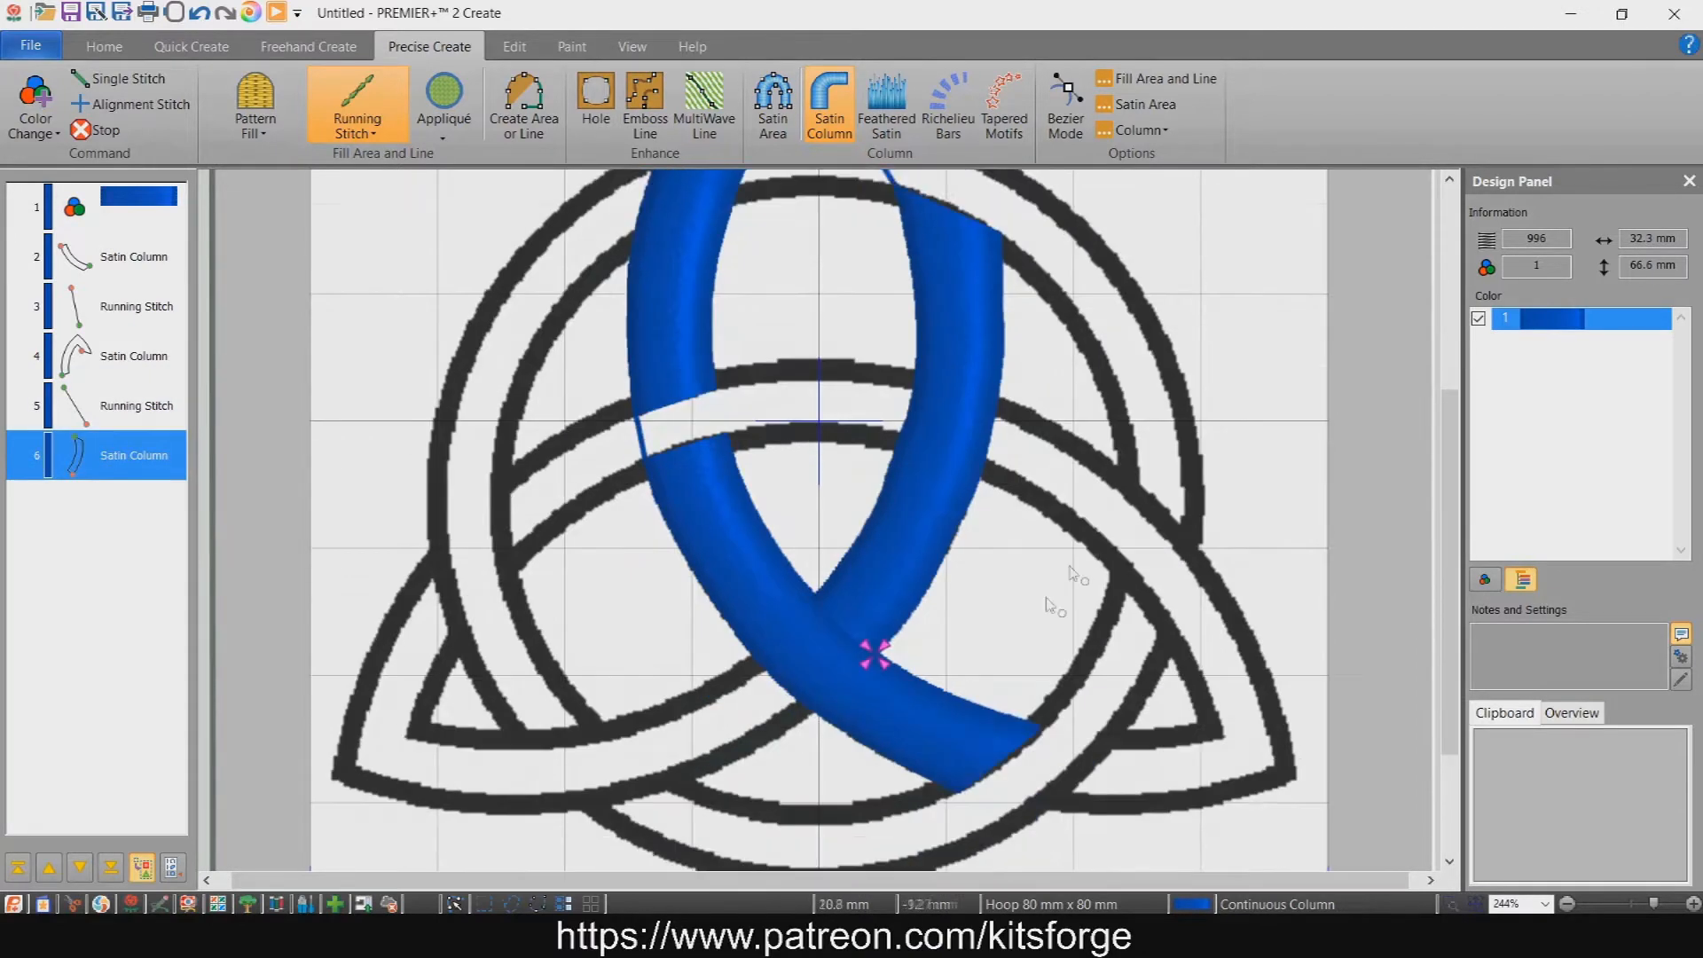
scroll(985, 674, down, 2)
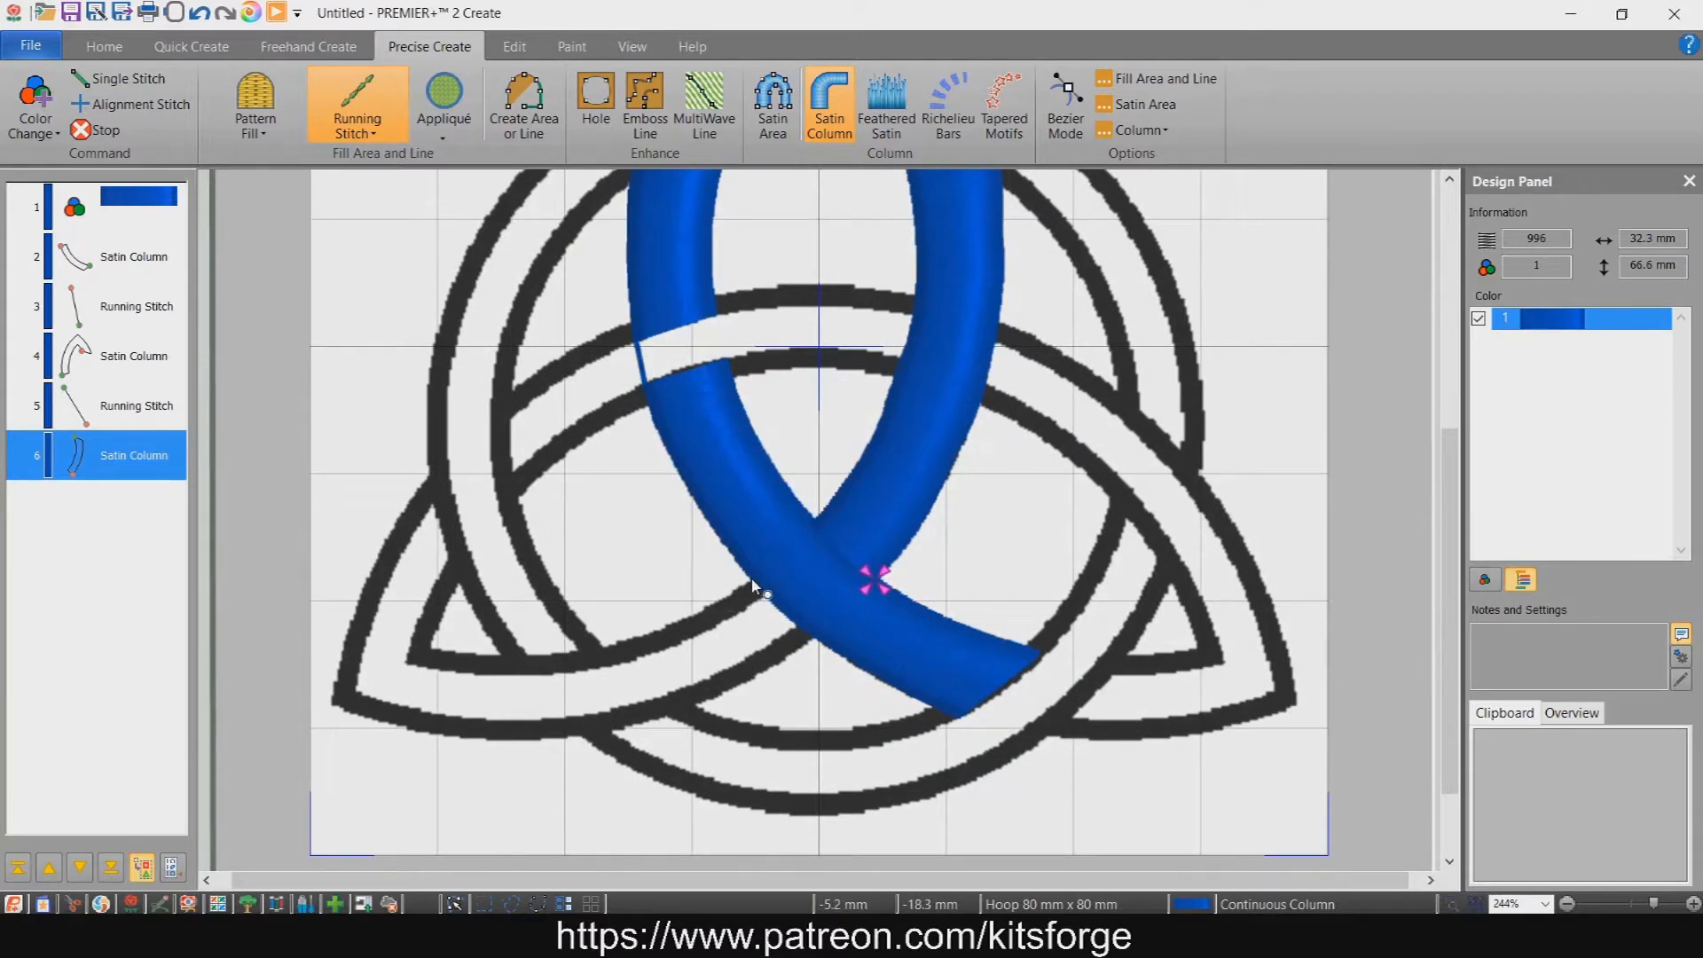
click(815, 634)
click(774, 666)
click(683, 621)
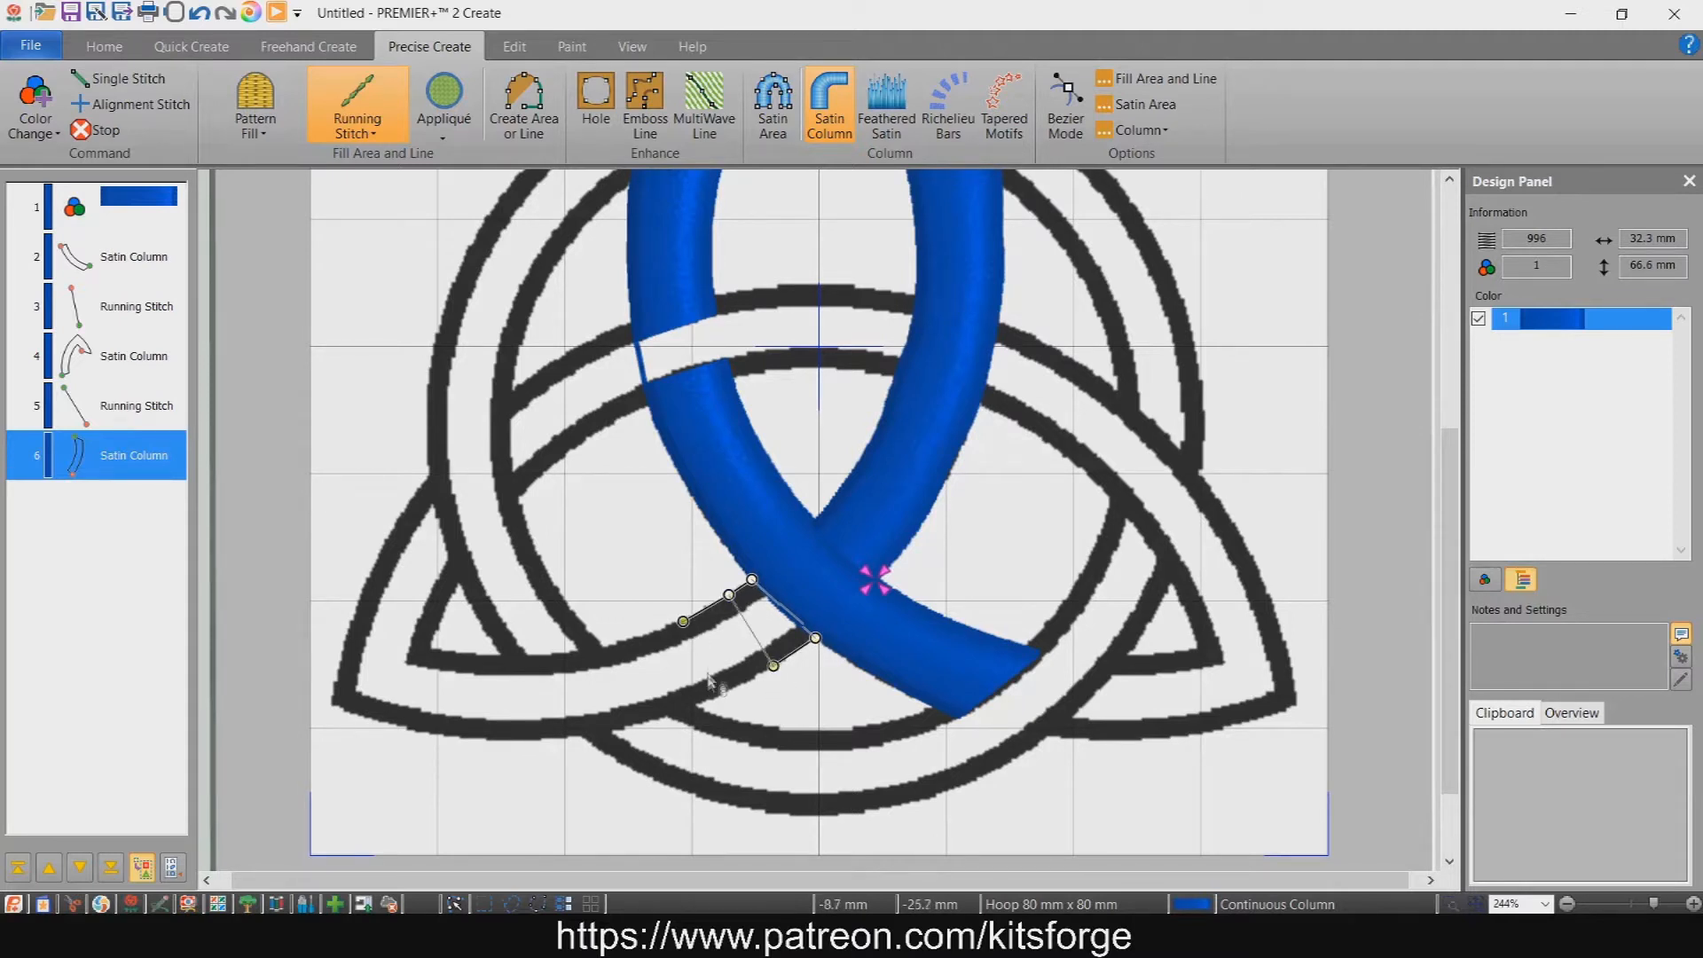
click(722, 693)
click(626, 639)
click(660, 717)
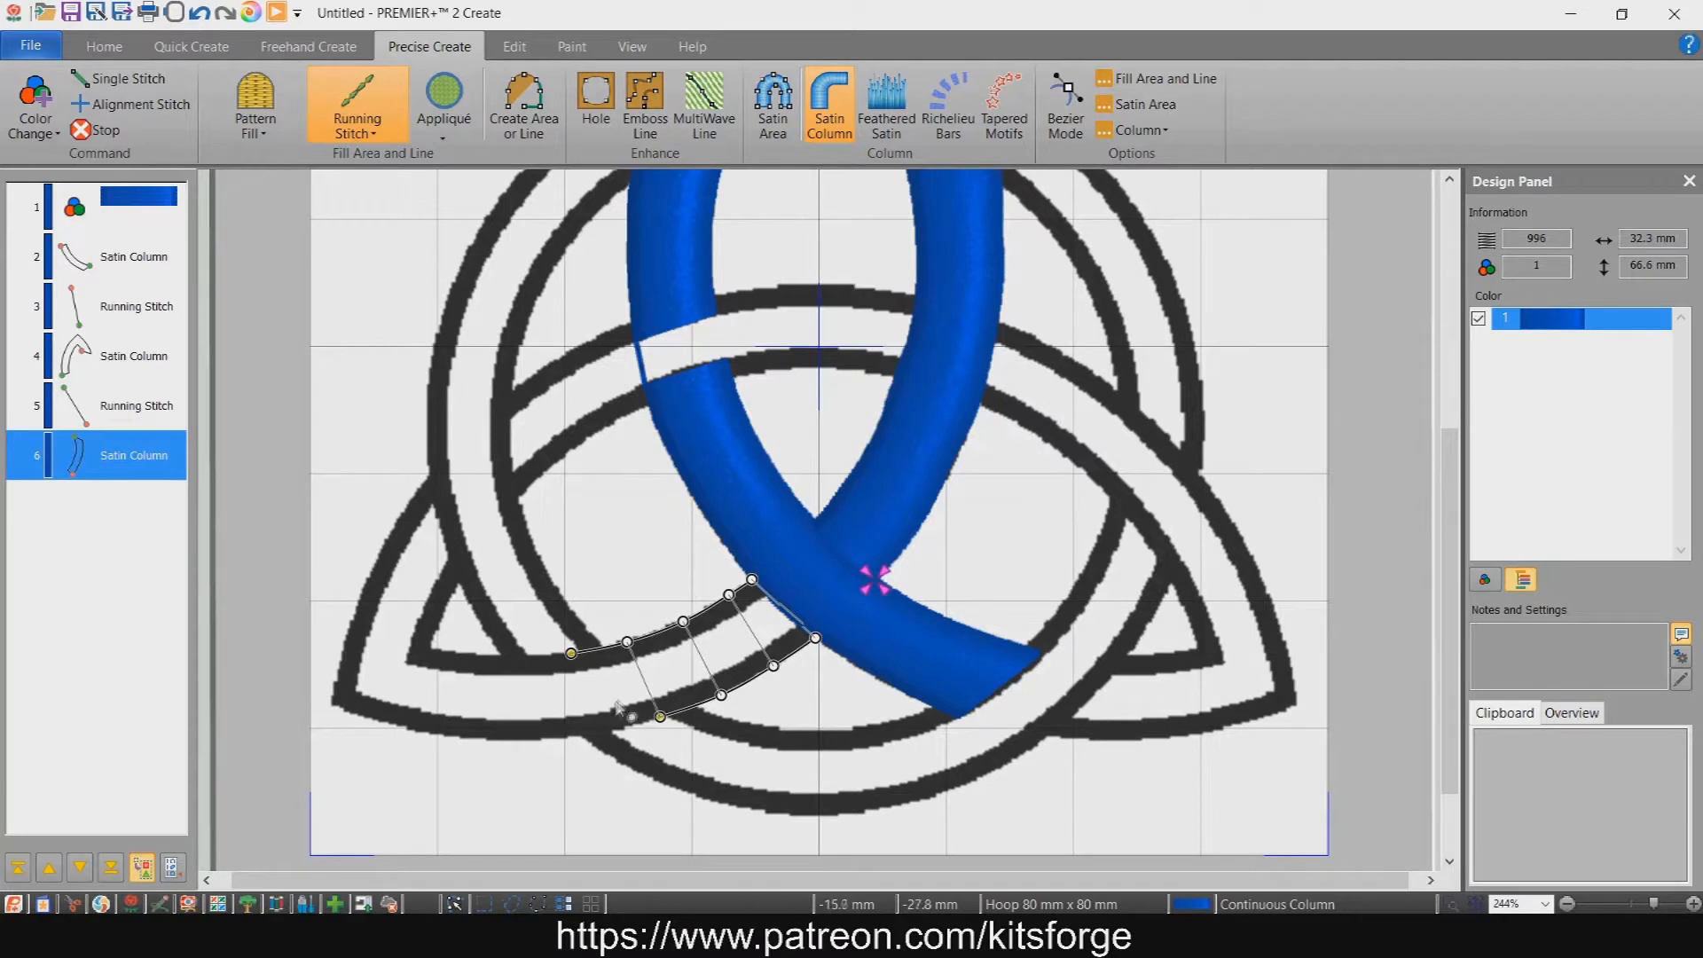
click(579, 736)
click(509, 656)
click(515, 740)
click(466, 654)
click(448, 735)
click(430, 645)
click(382, 719)
click(333, 705)
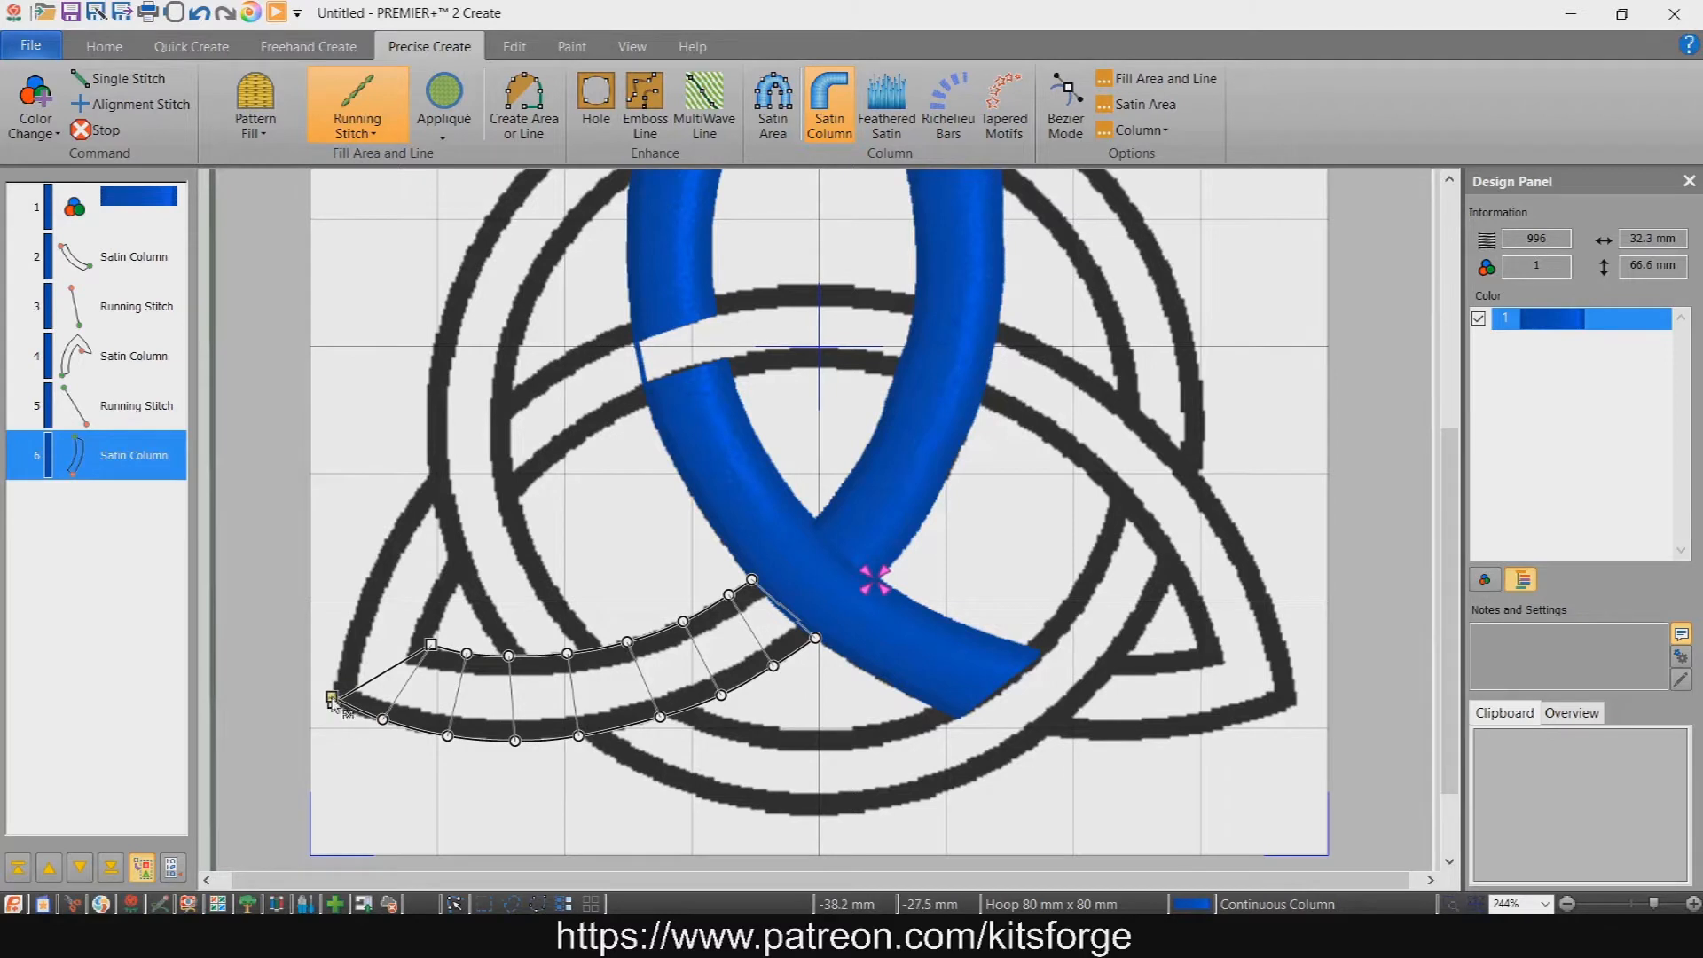
- Correct the point pair at the left tip, placing the outer point exactly on the tip as a corner point
click(334, 734)
drag(334, 703, 437, 598)
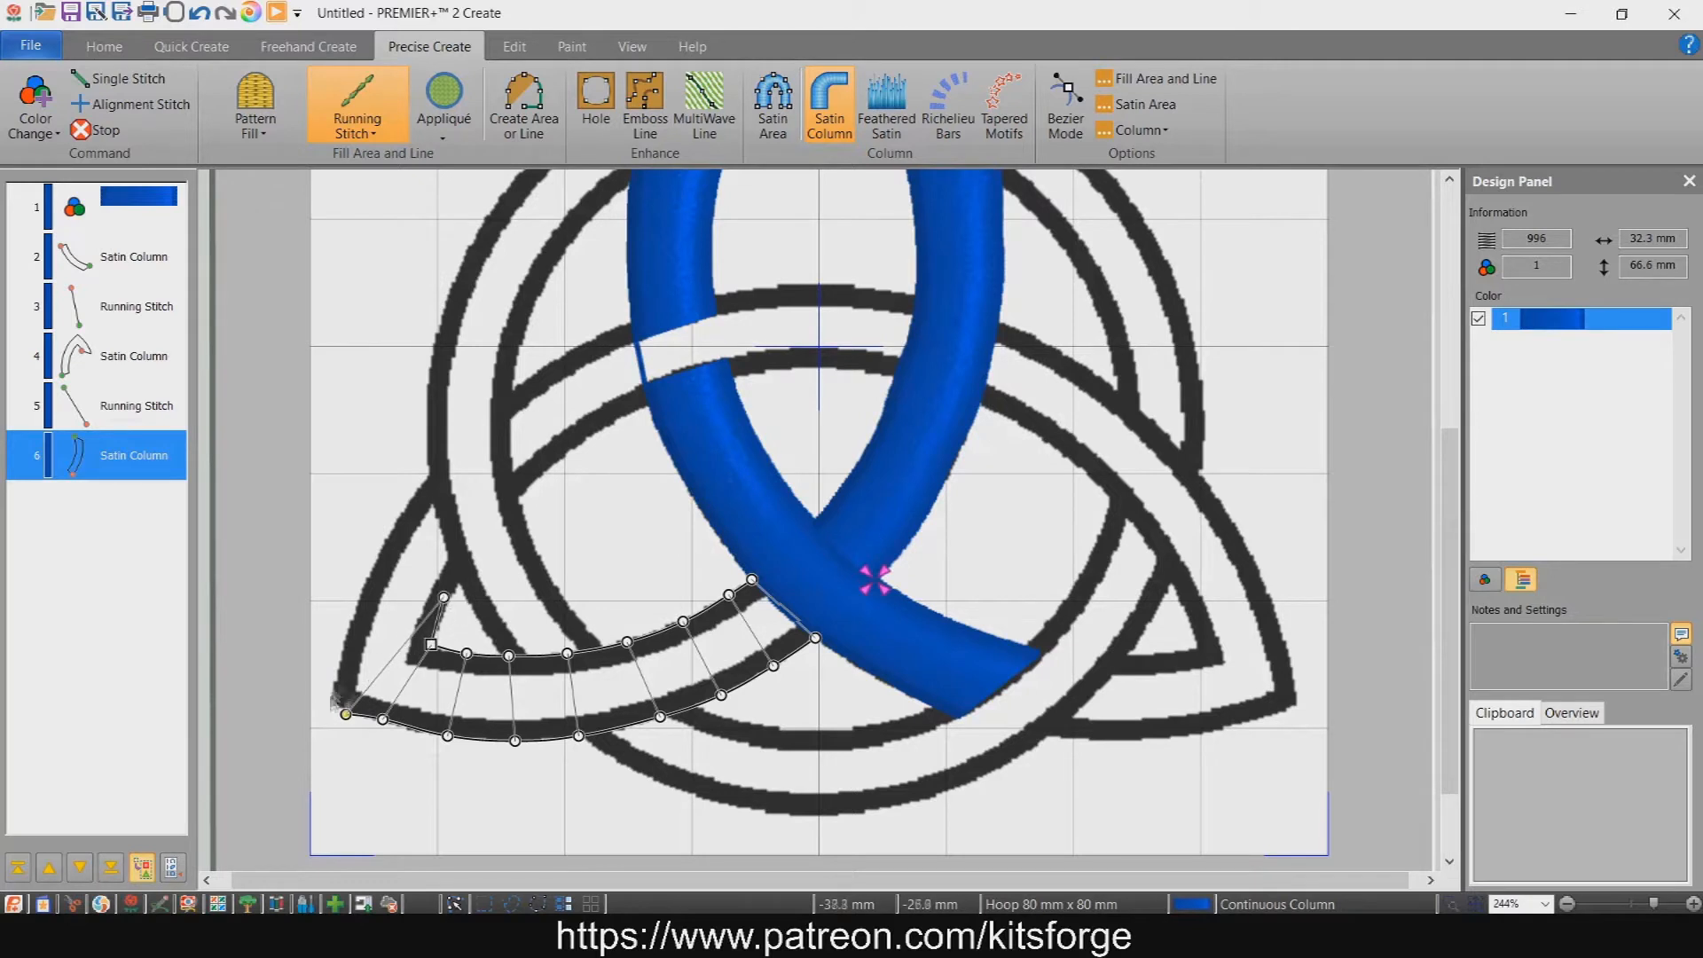
drag(346, 714, 337, 703)
drag(438, 600, 430, 645)
ctrl+click(337, 703)
click(438, 610)
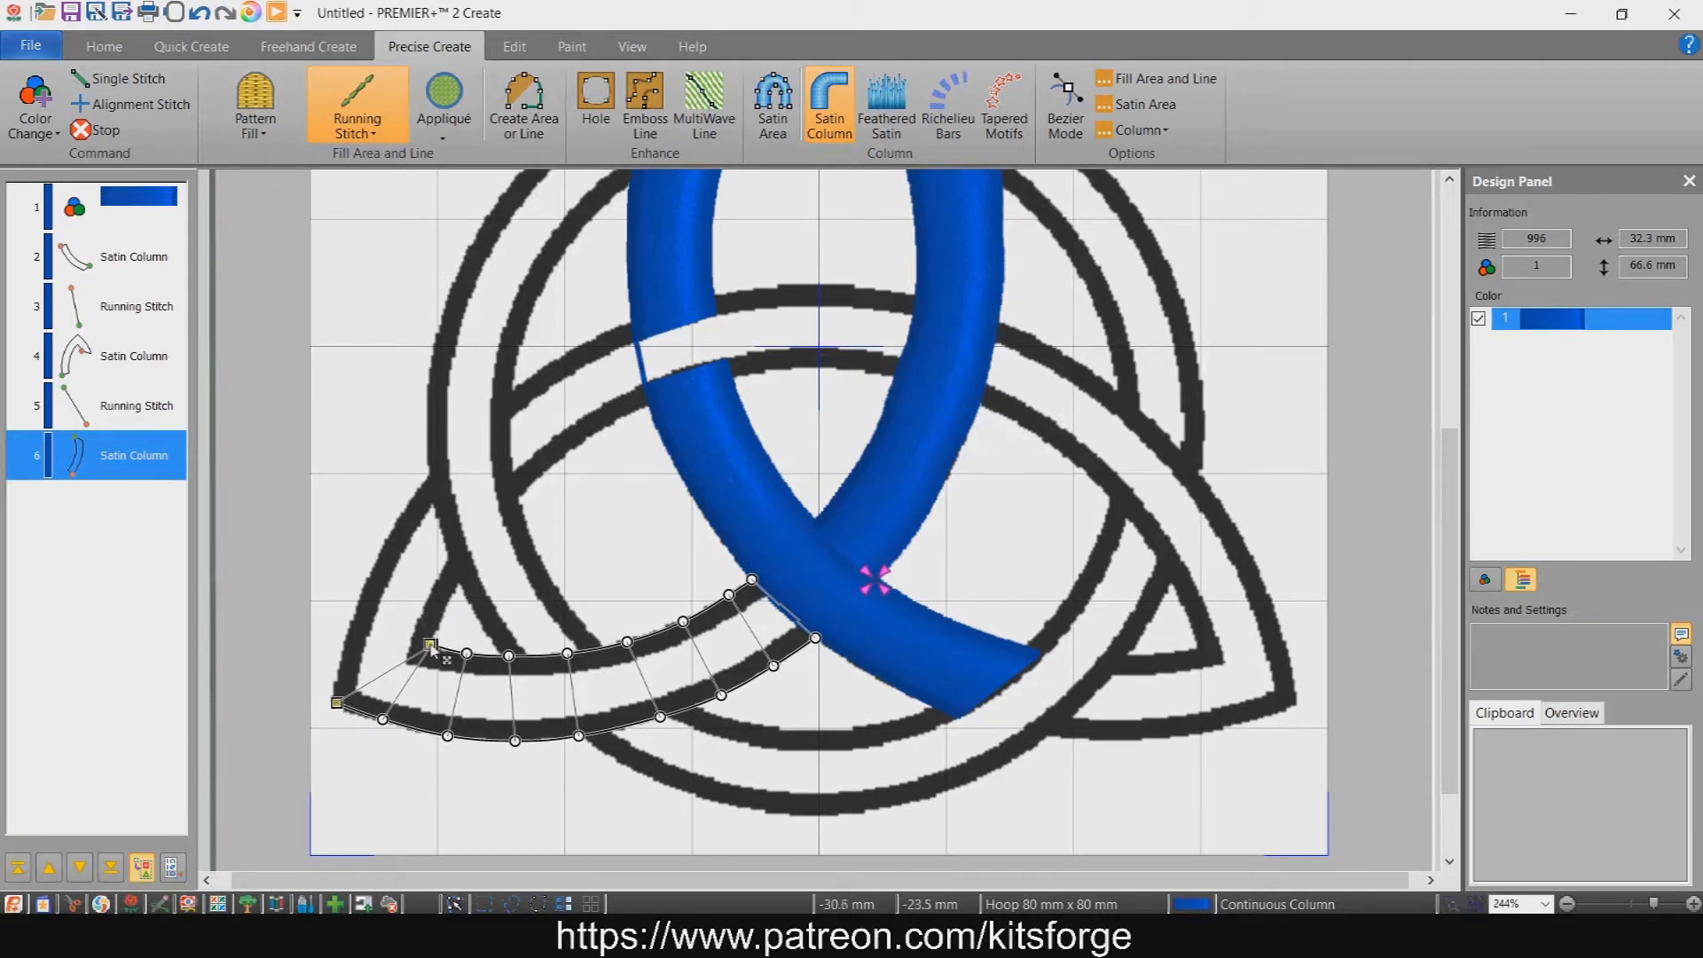
- Extend the satin column from the left tip up to the circle's outer edge and complete it
click(354, 621)
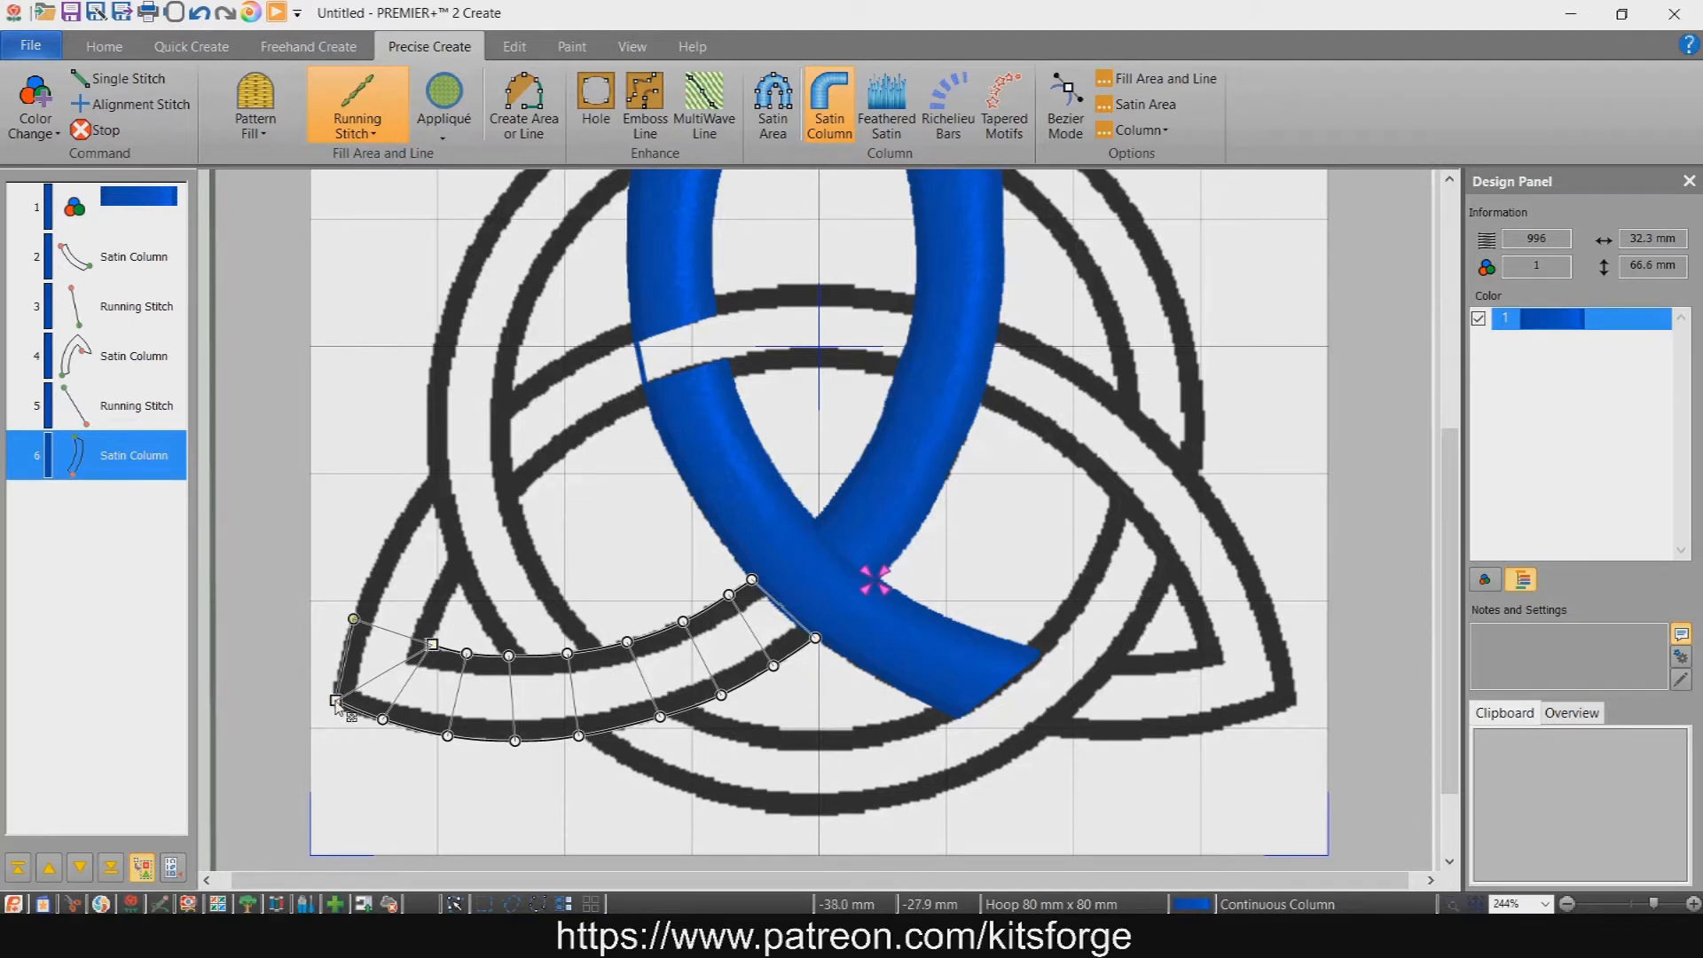
click(445, 612)
click(381, 547)
click(460, 581)
click(431, 472)
click(446, 460)
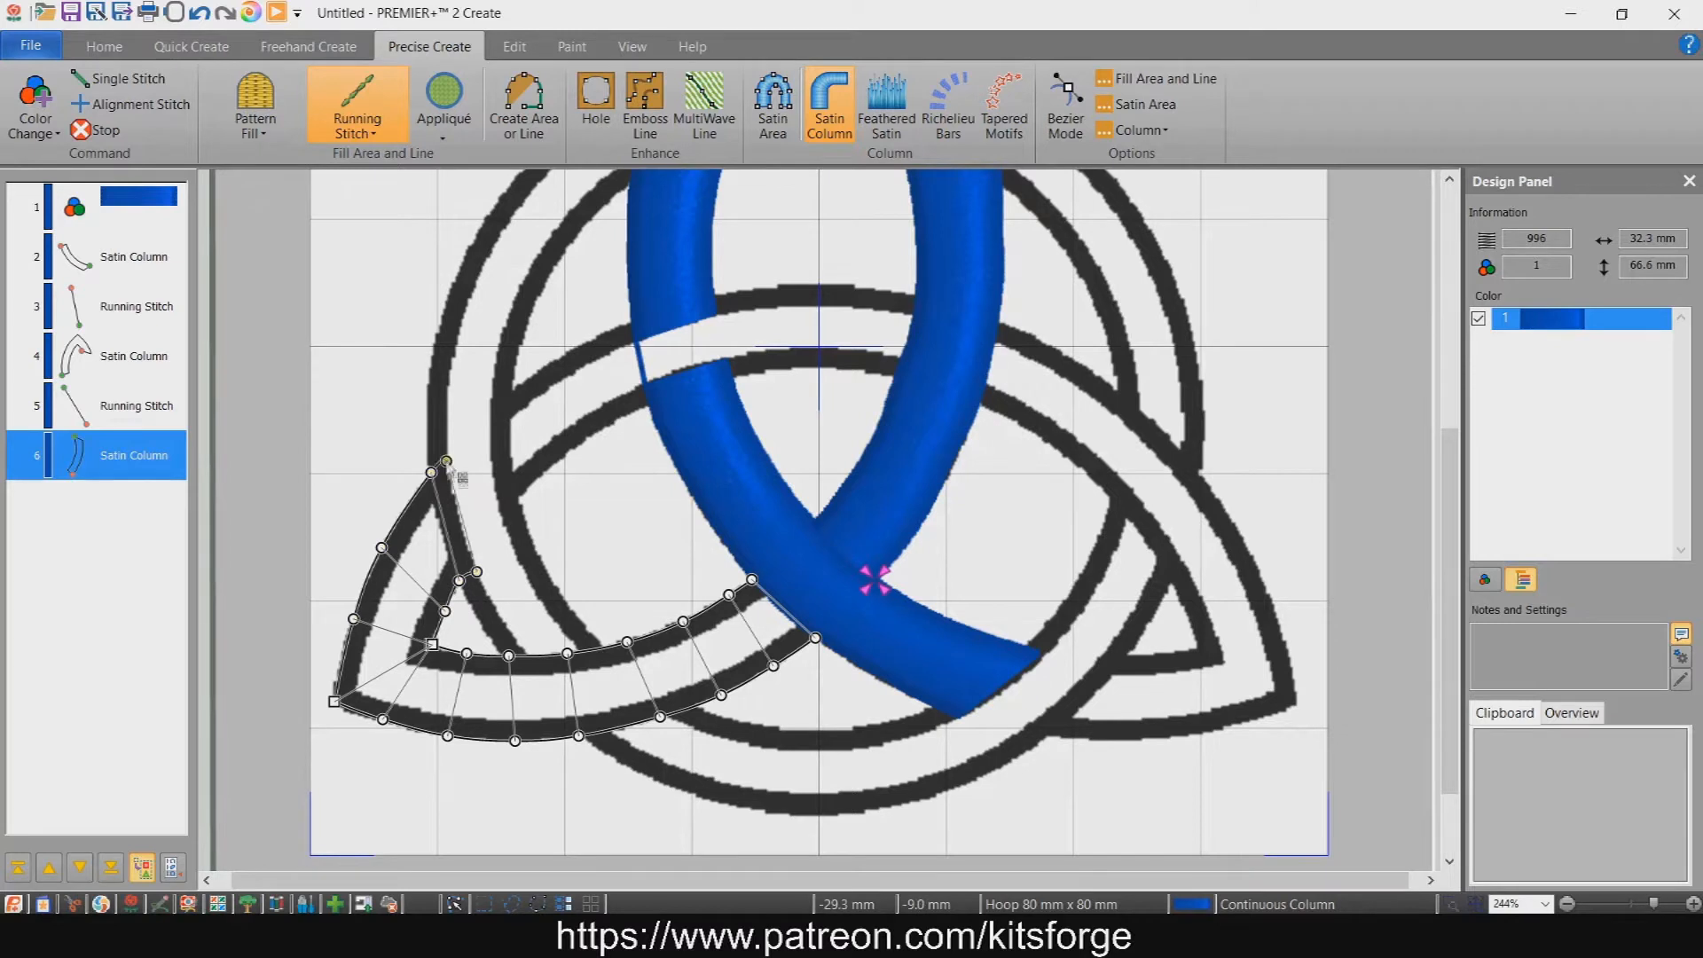
key(Return)
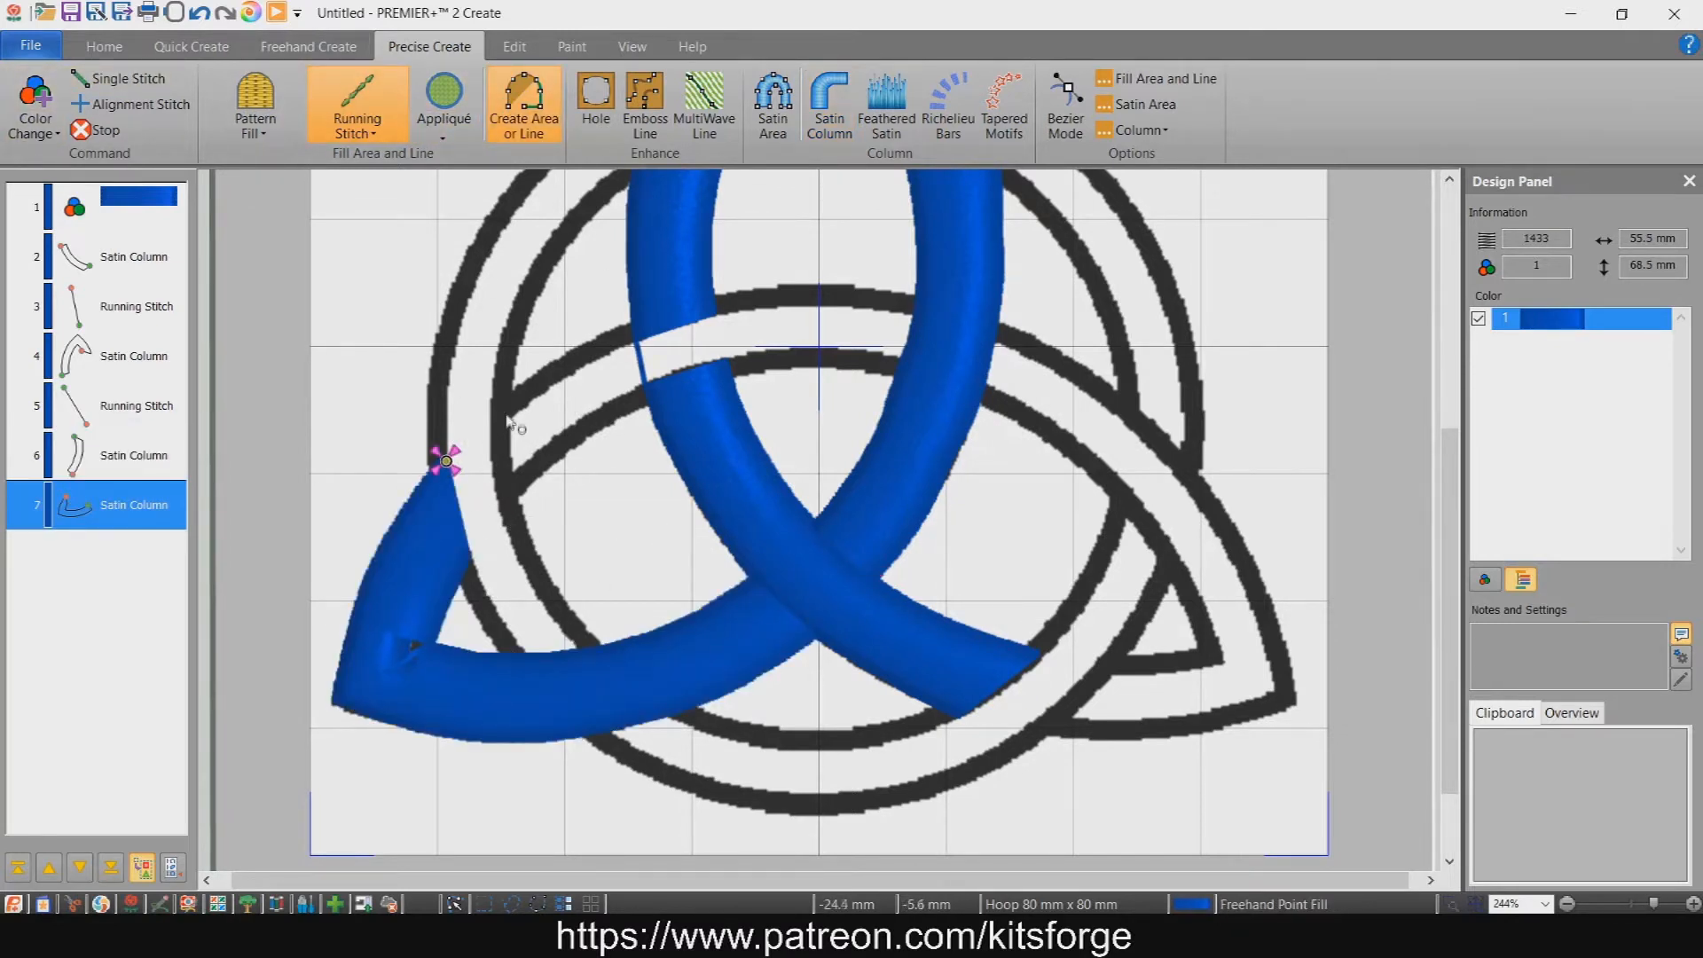
- Add a running stitch from the end of the left column across the circle band to its inner edge
click(447, 458)
click(493, 405)
key(Return)
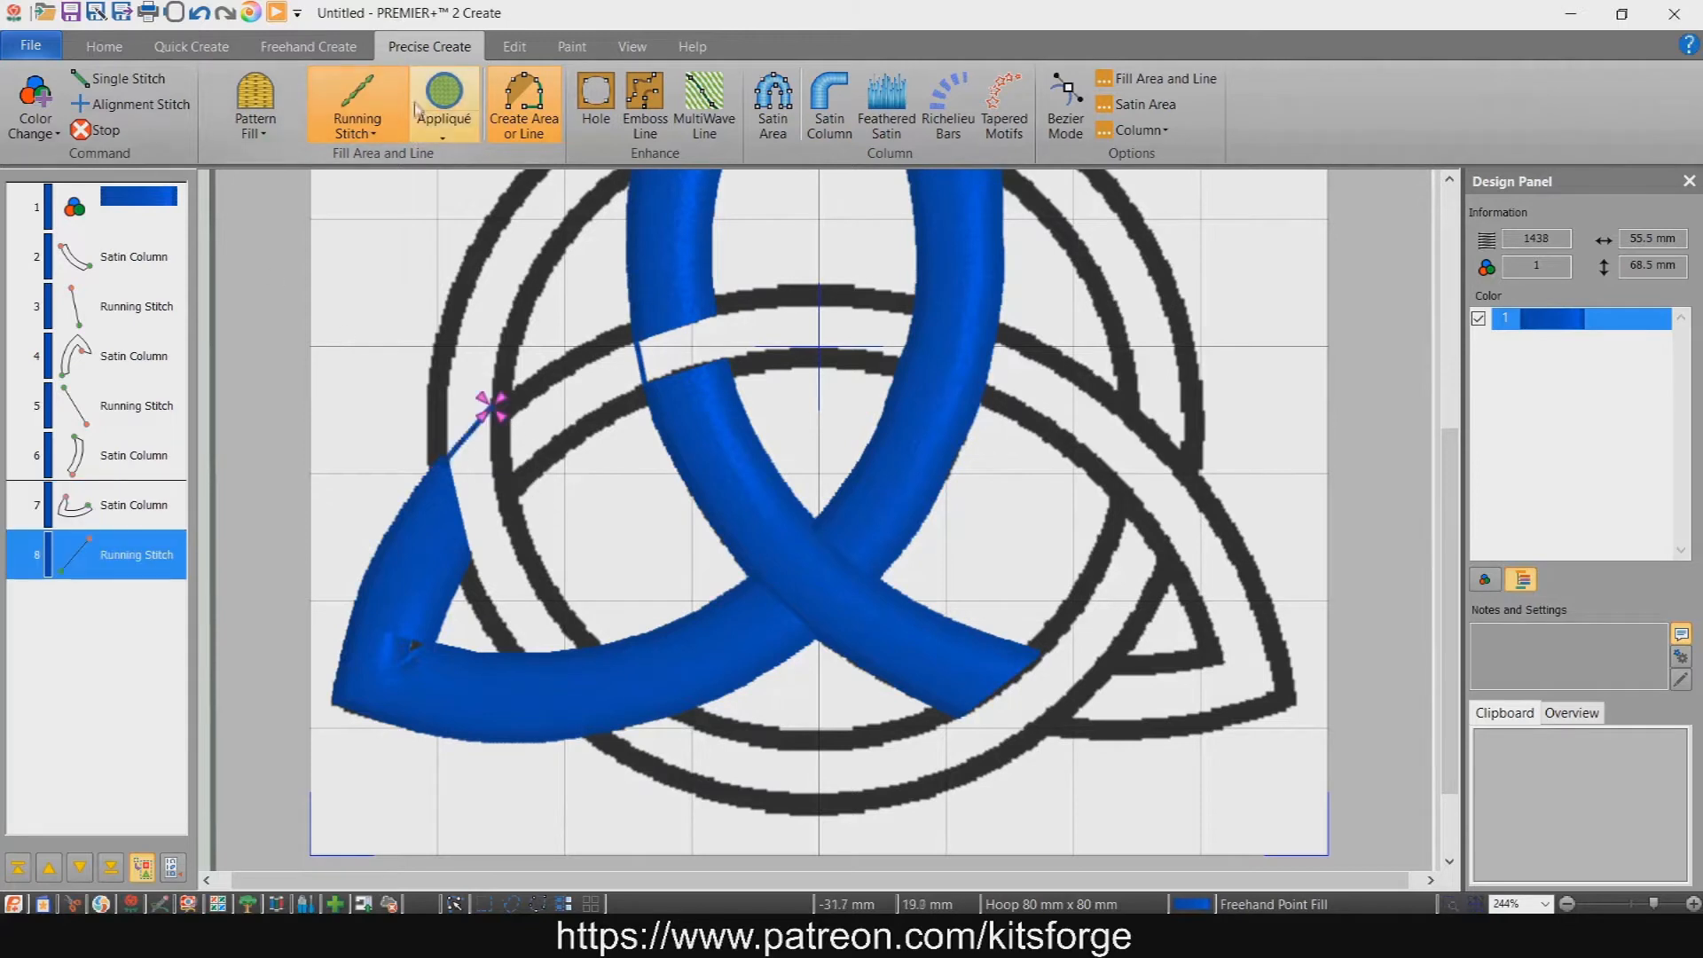
- Start a satin column at the circle's inner edge and plot point pairs up the arch to the vertical loop's left strand
click(834, 100)
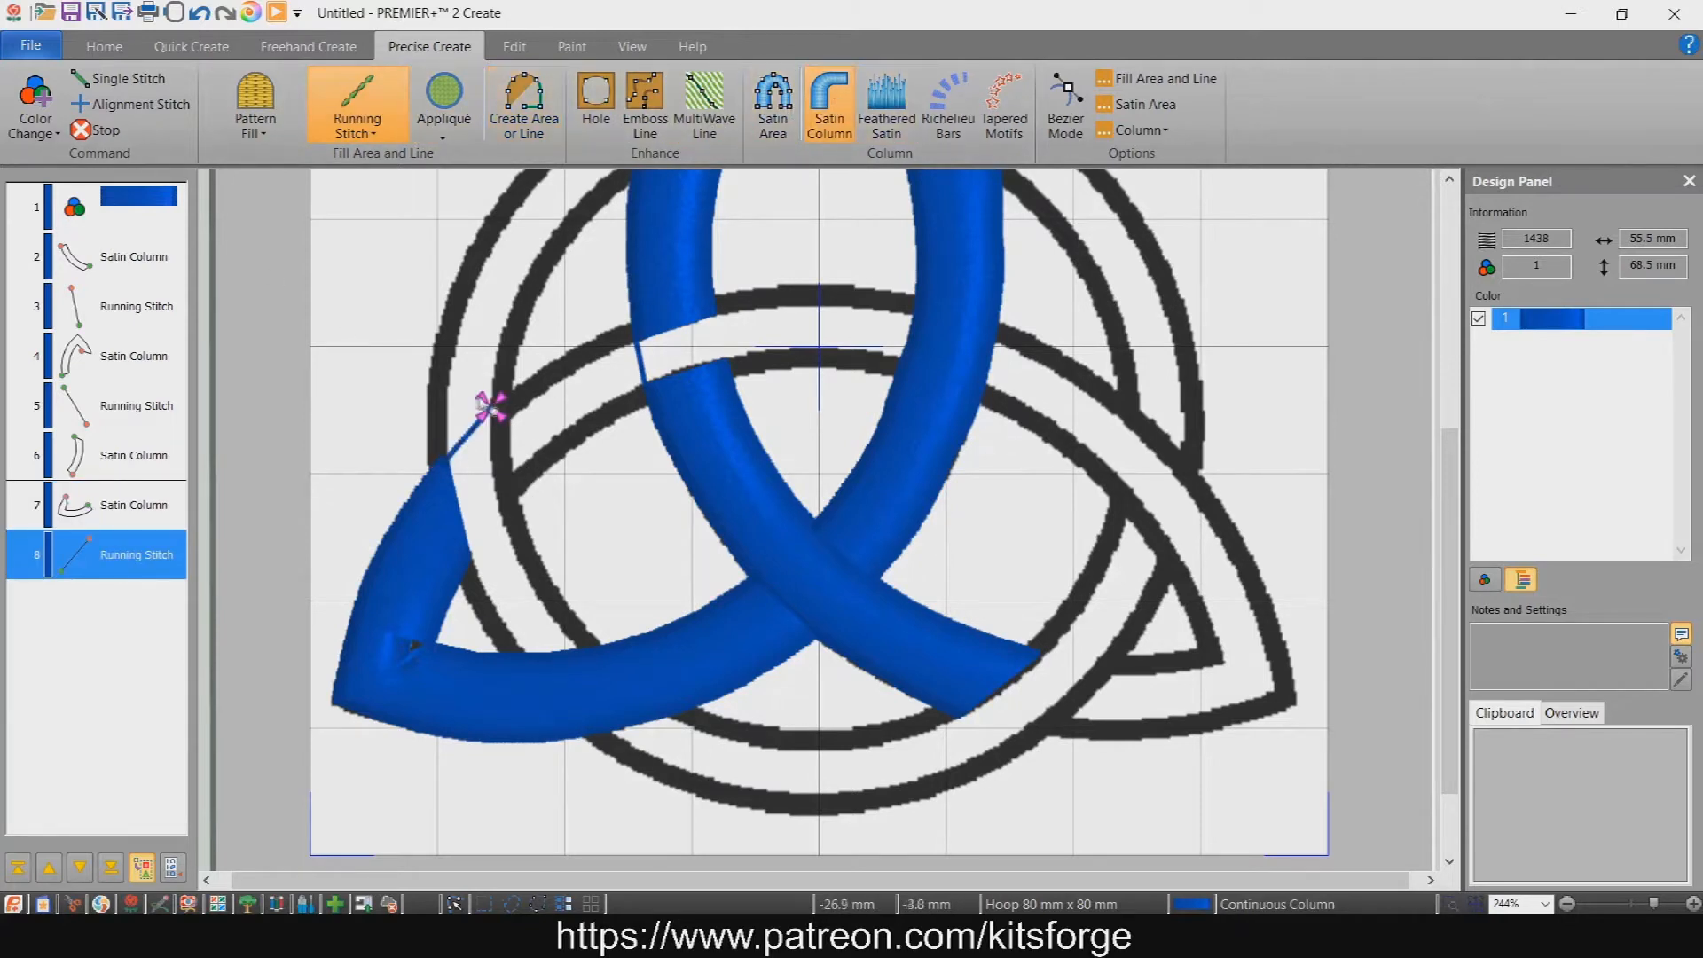
click(500, 508)
click(533, 484)
click(563, 355)
click(578, 446)
click(597, 335)
click(621, 422)
click(627, 319)
click(649, 409)
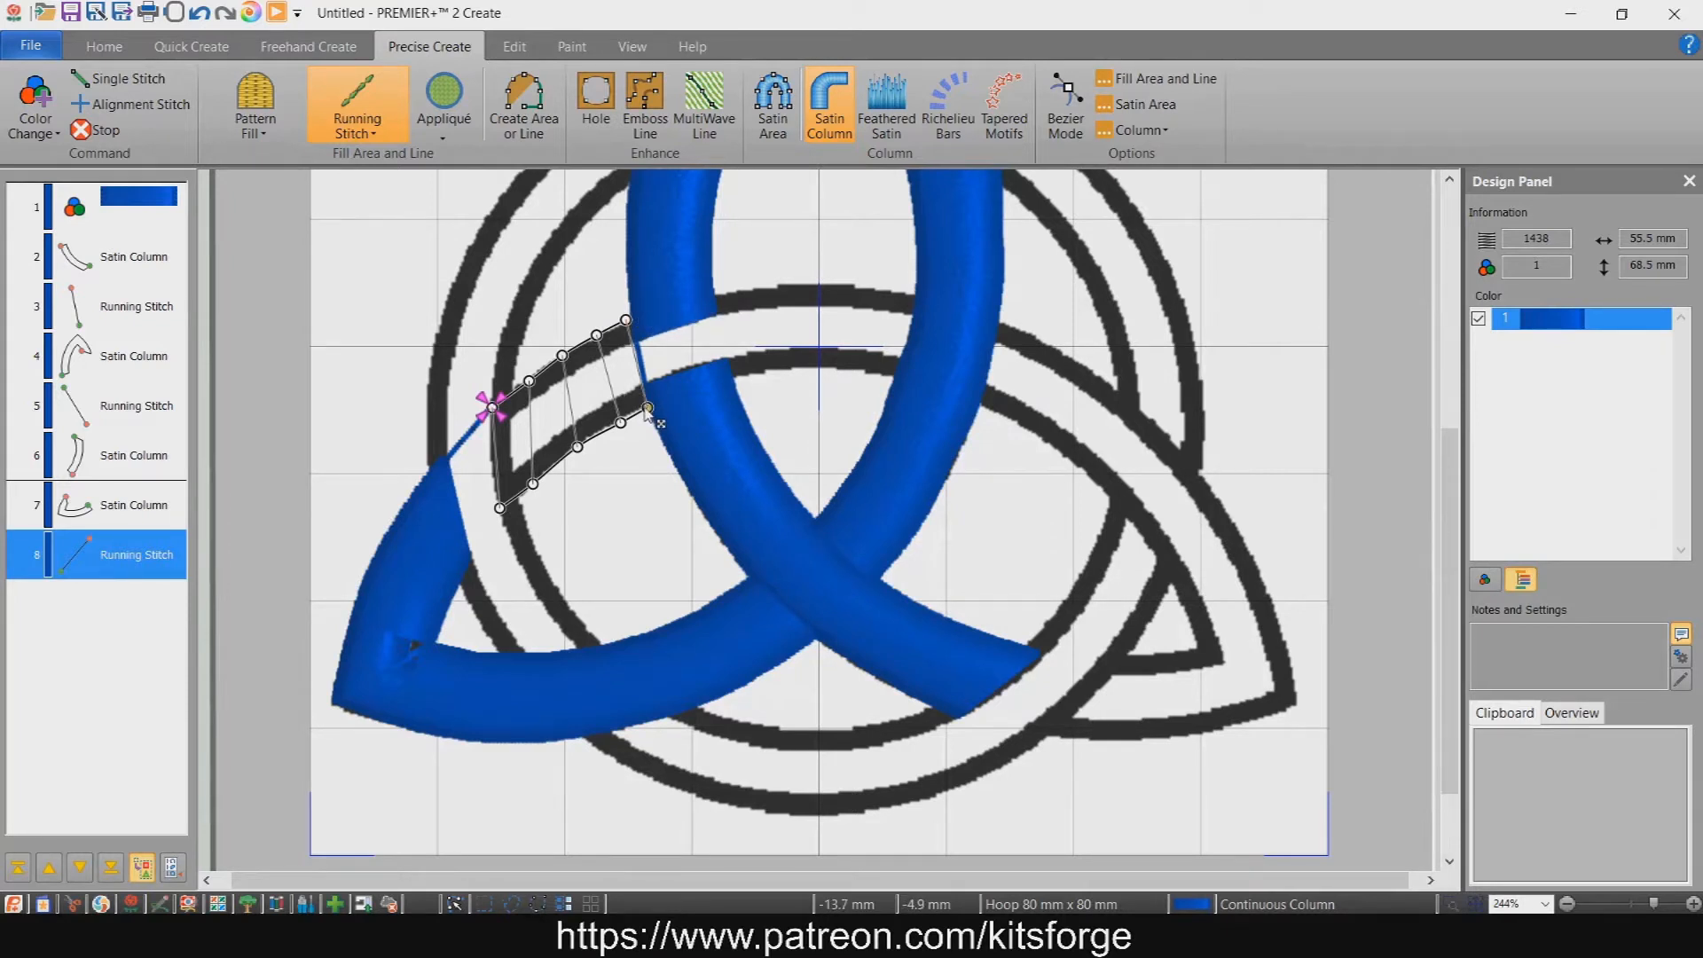
- Adjust the arch column's last points to fit the outline where it meets the vertical loop's left strand
drag(621, 423, 574, 448)
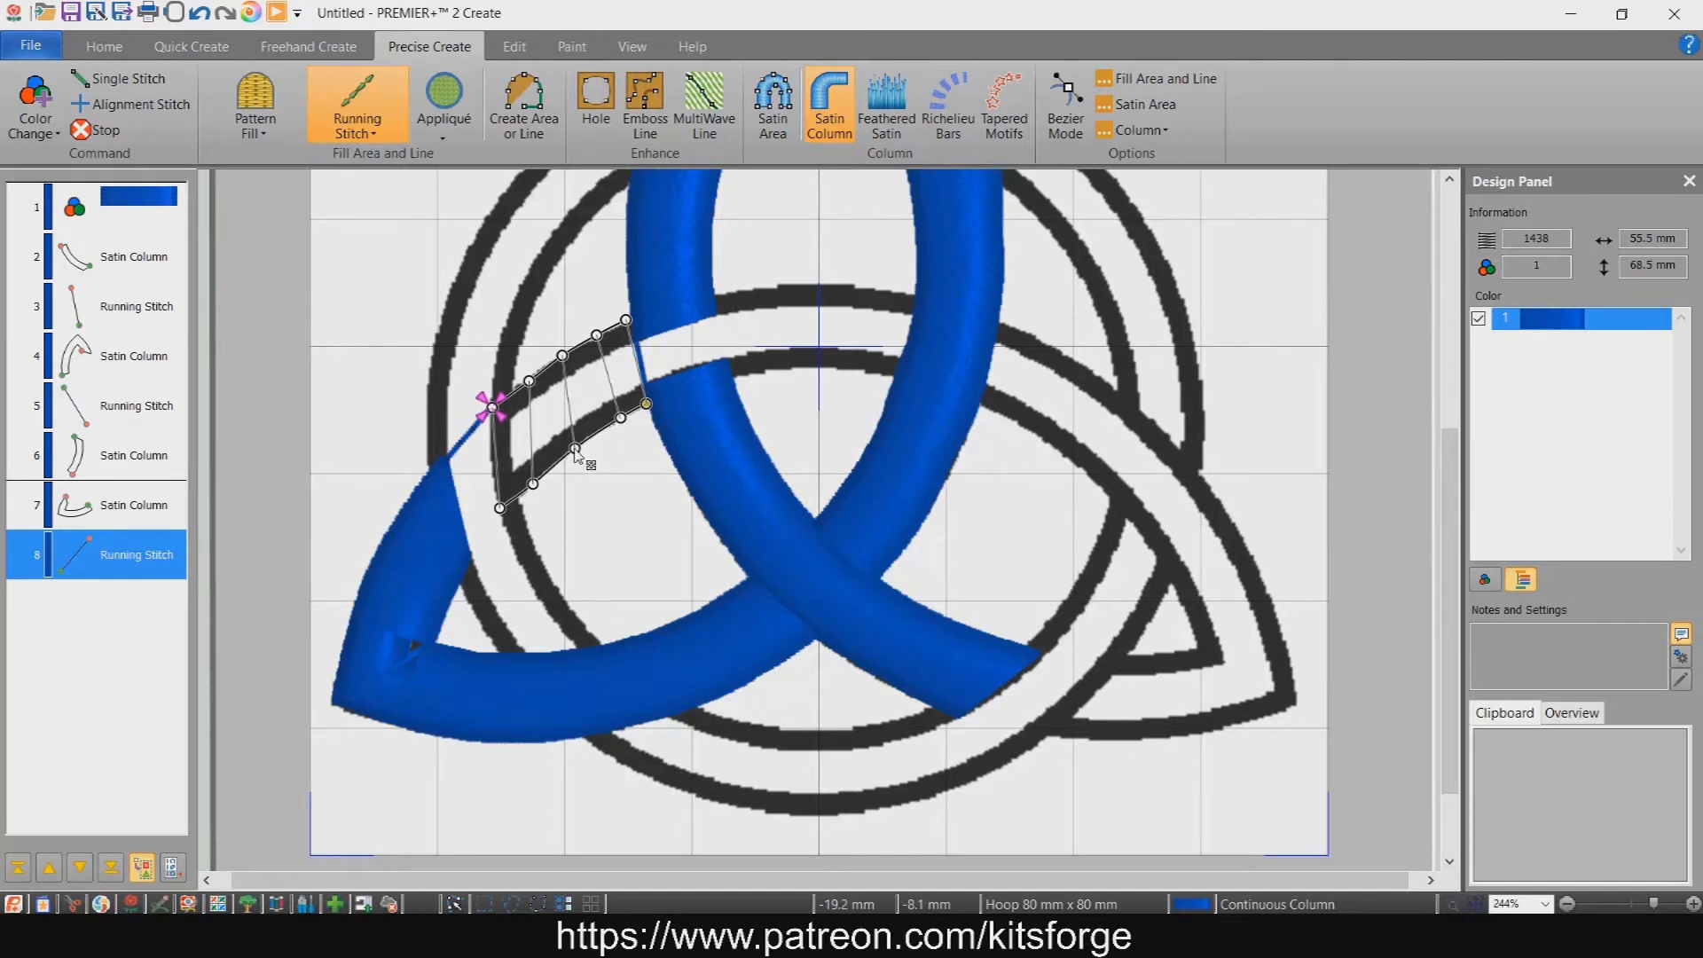
drag(625, 320, 637, 326)
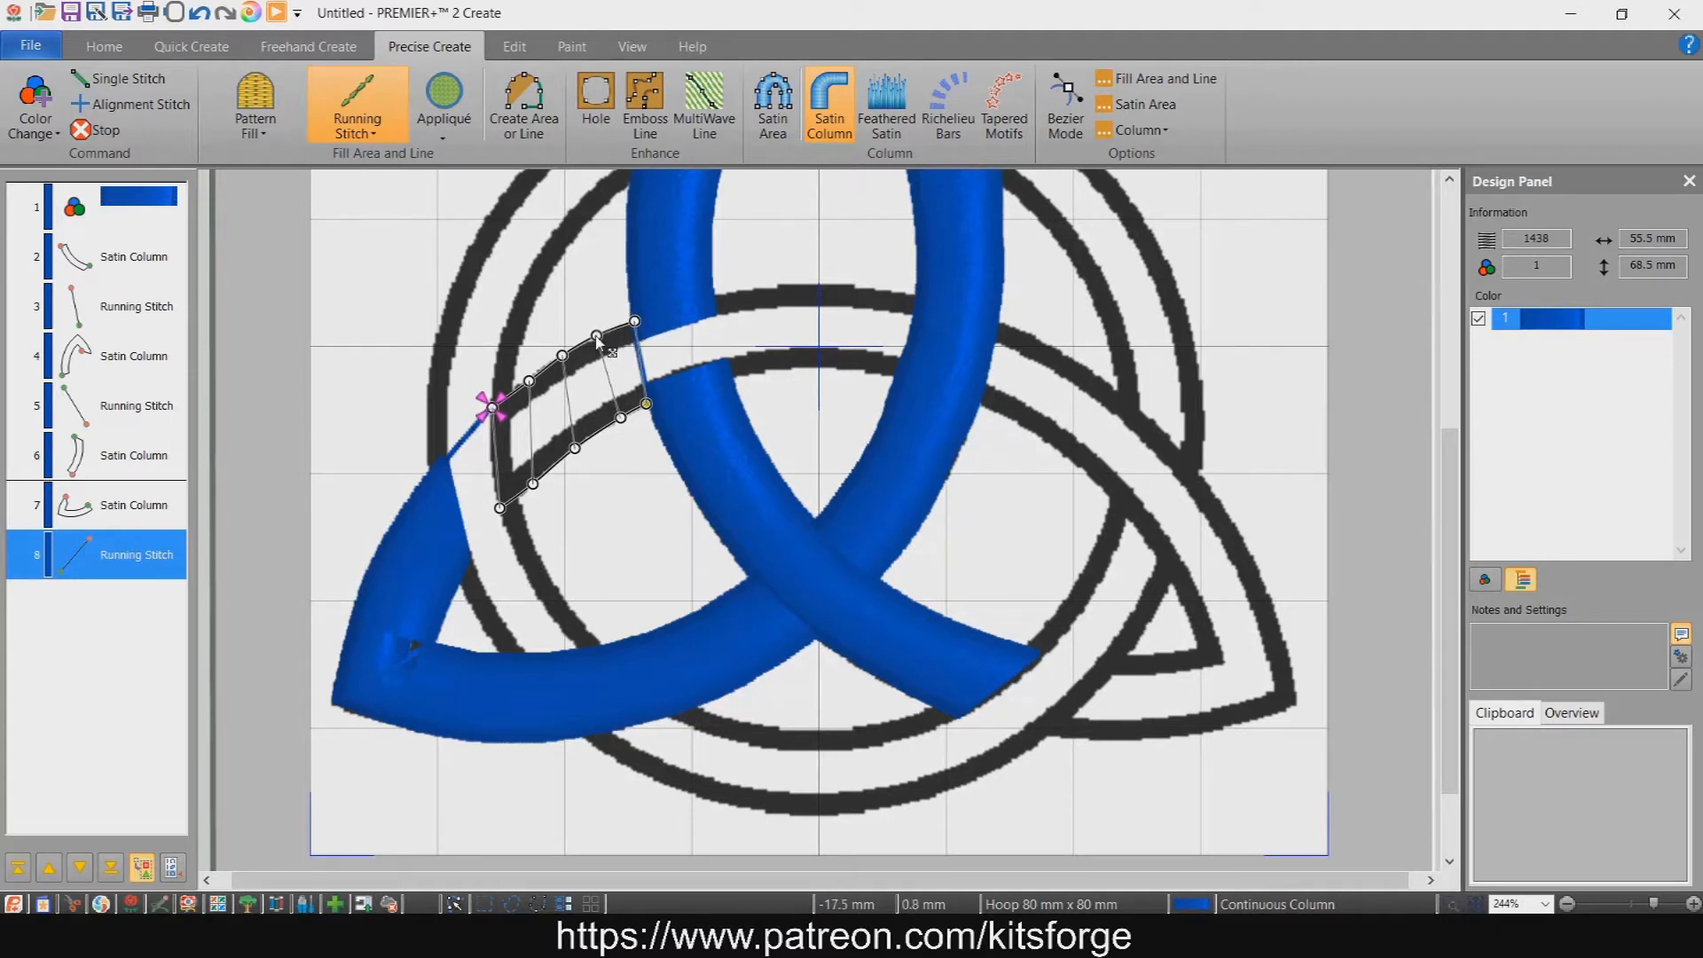
drag(638, 322, 636, 319)
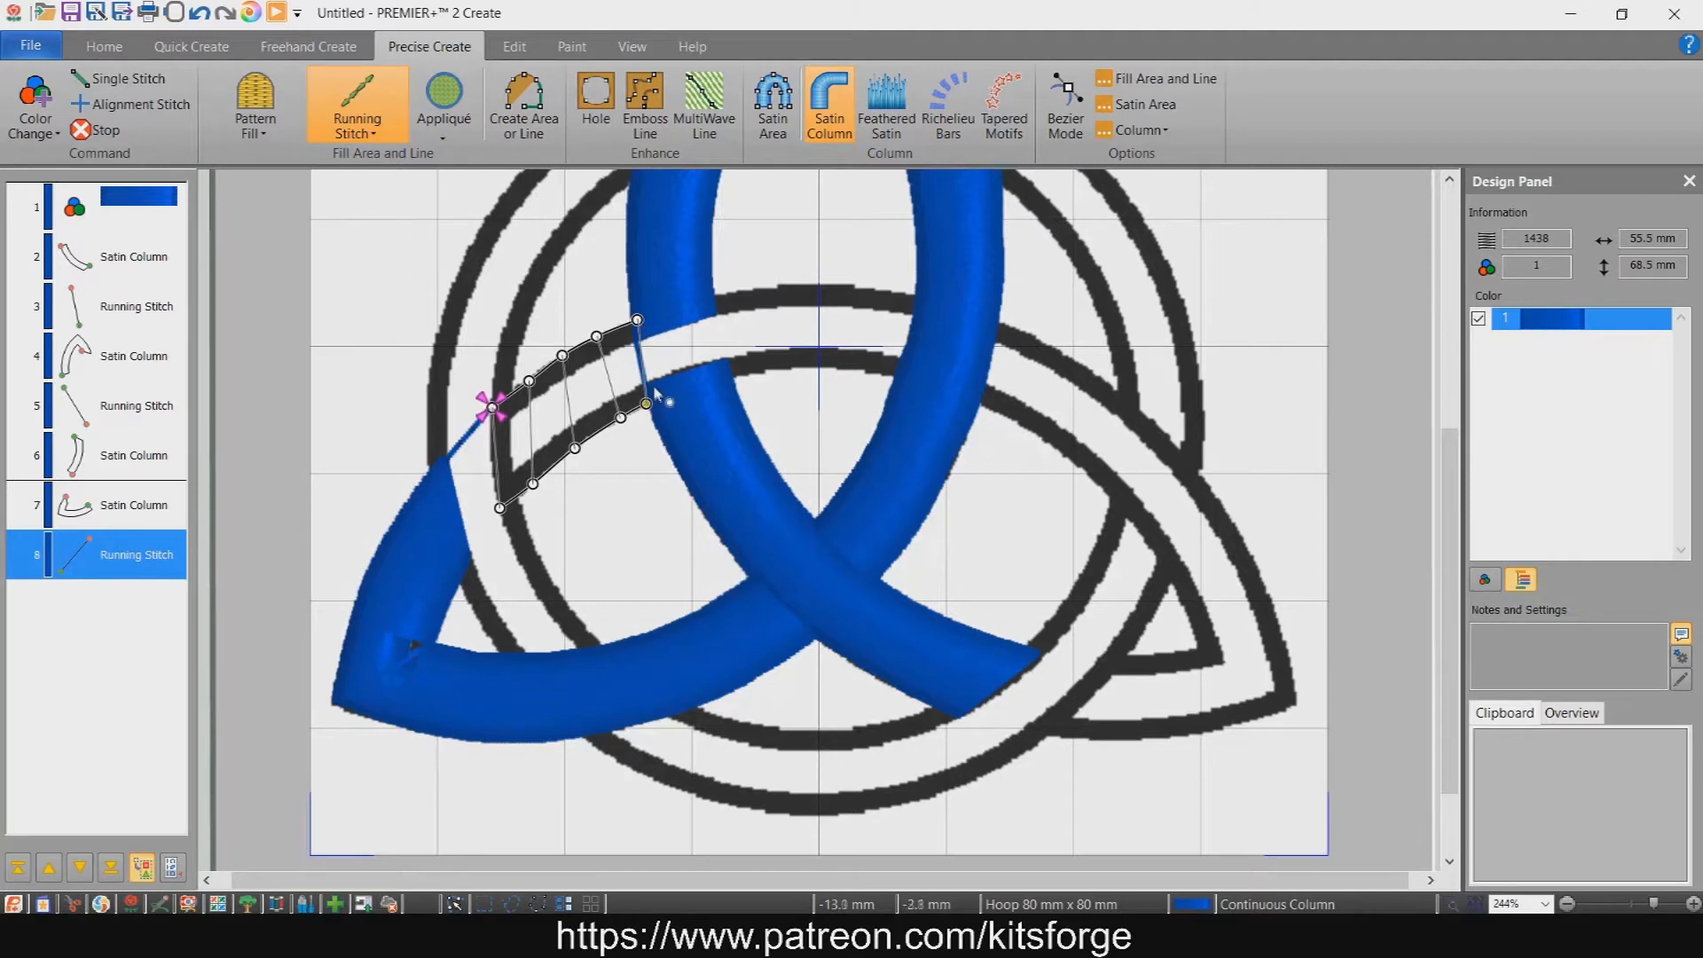
- Extend the arch column over the vertical loop's left strand to its right strand and complete it
click(668, 308)
click(691, 384)
click(709, 294)
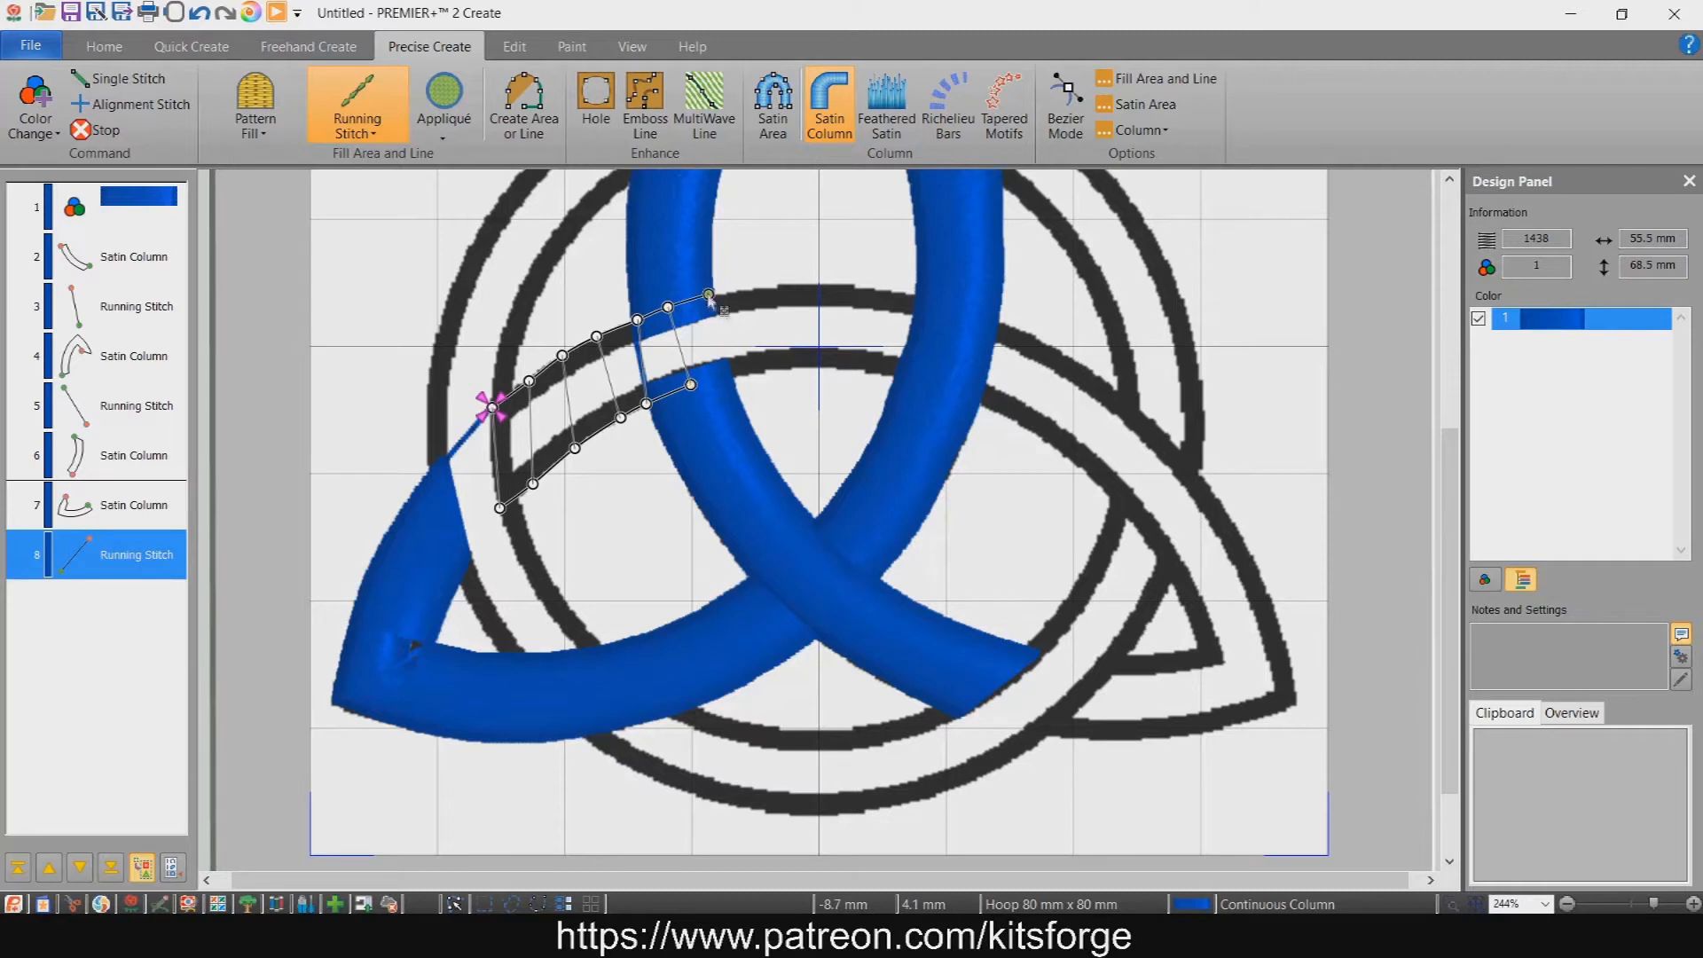
click(730, 376)
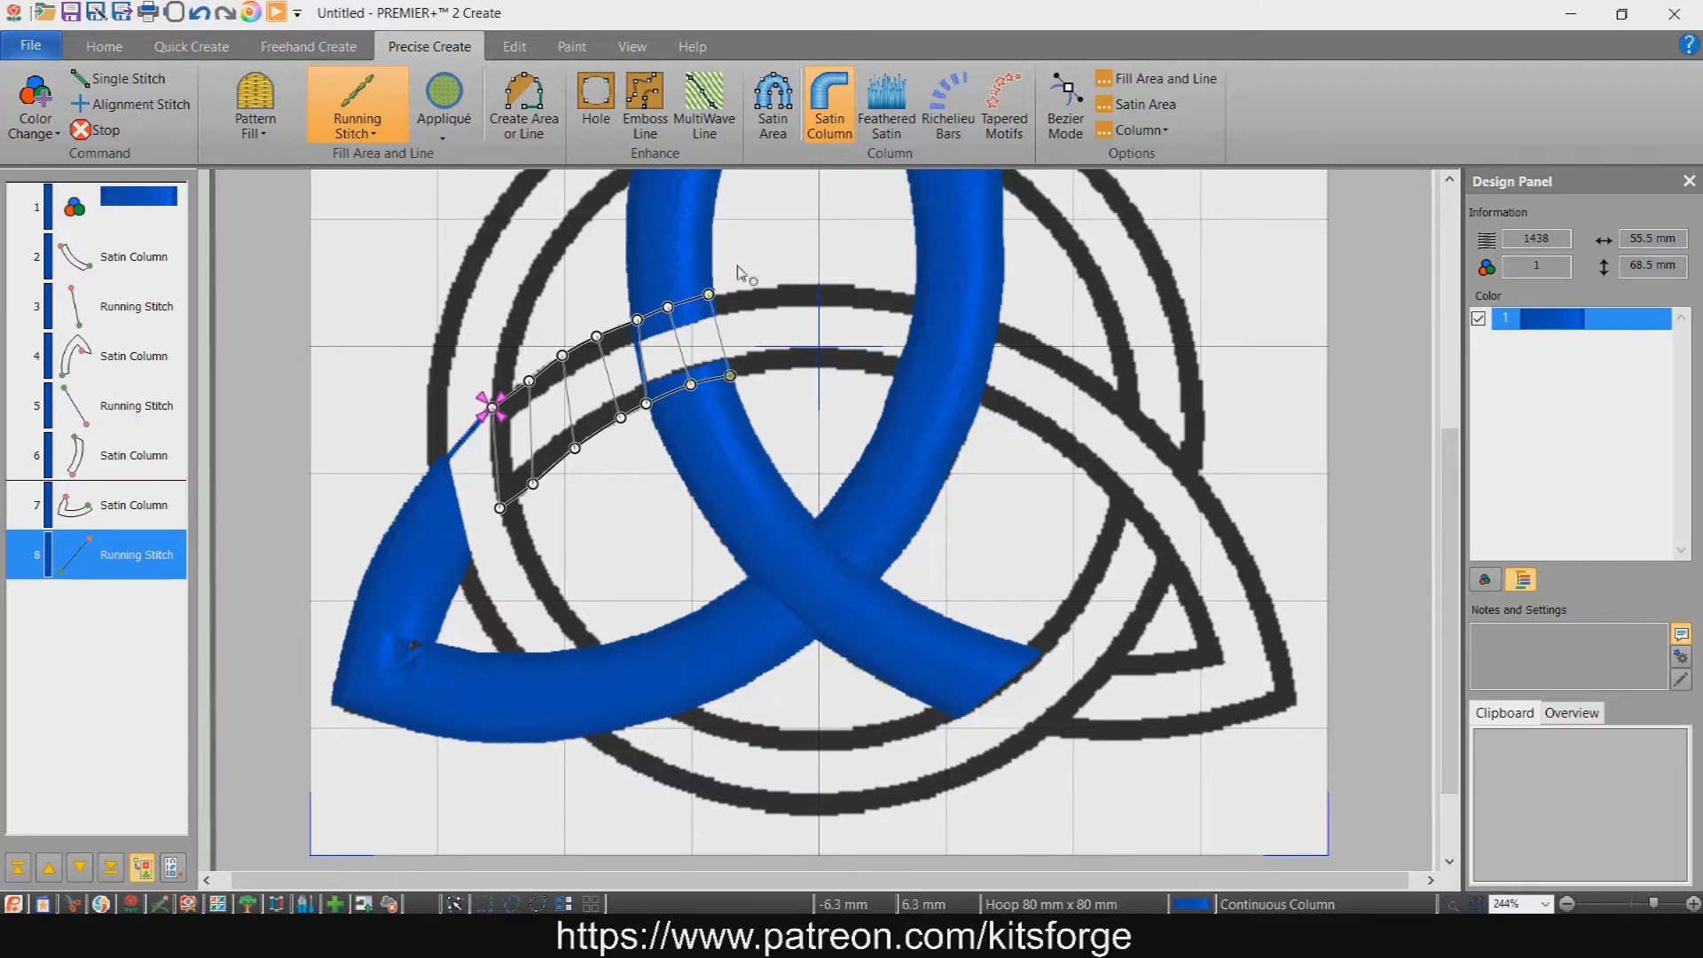
click(767, 370)
click(808, 370)
click(849, 286)
click(854, 370)
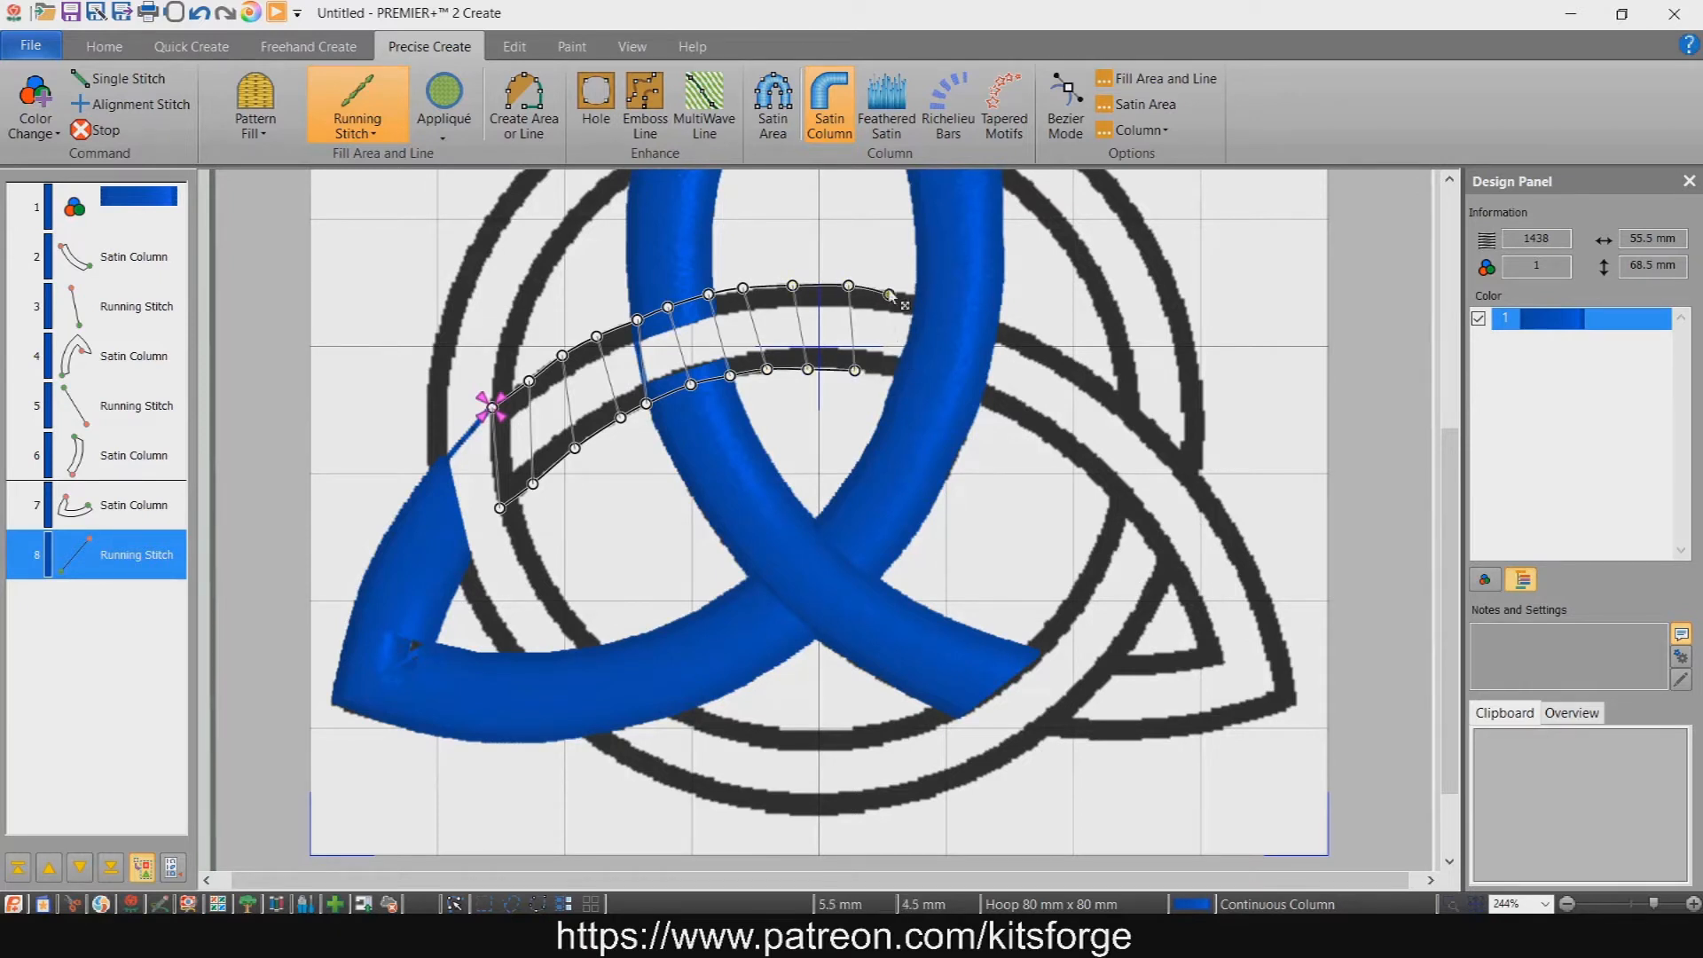
click(896, 294)
click(873, 373)
click(922, 300)
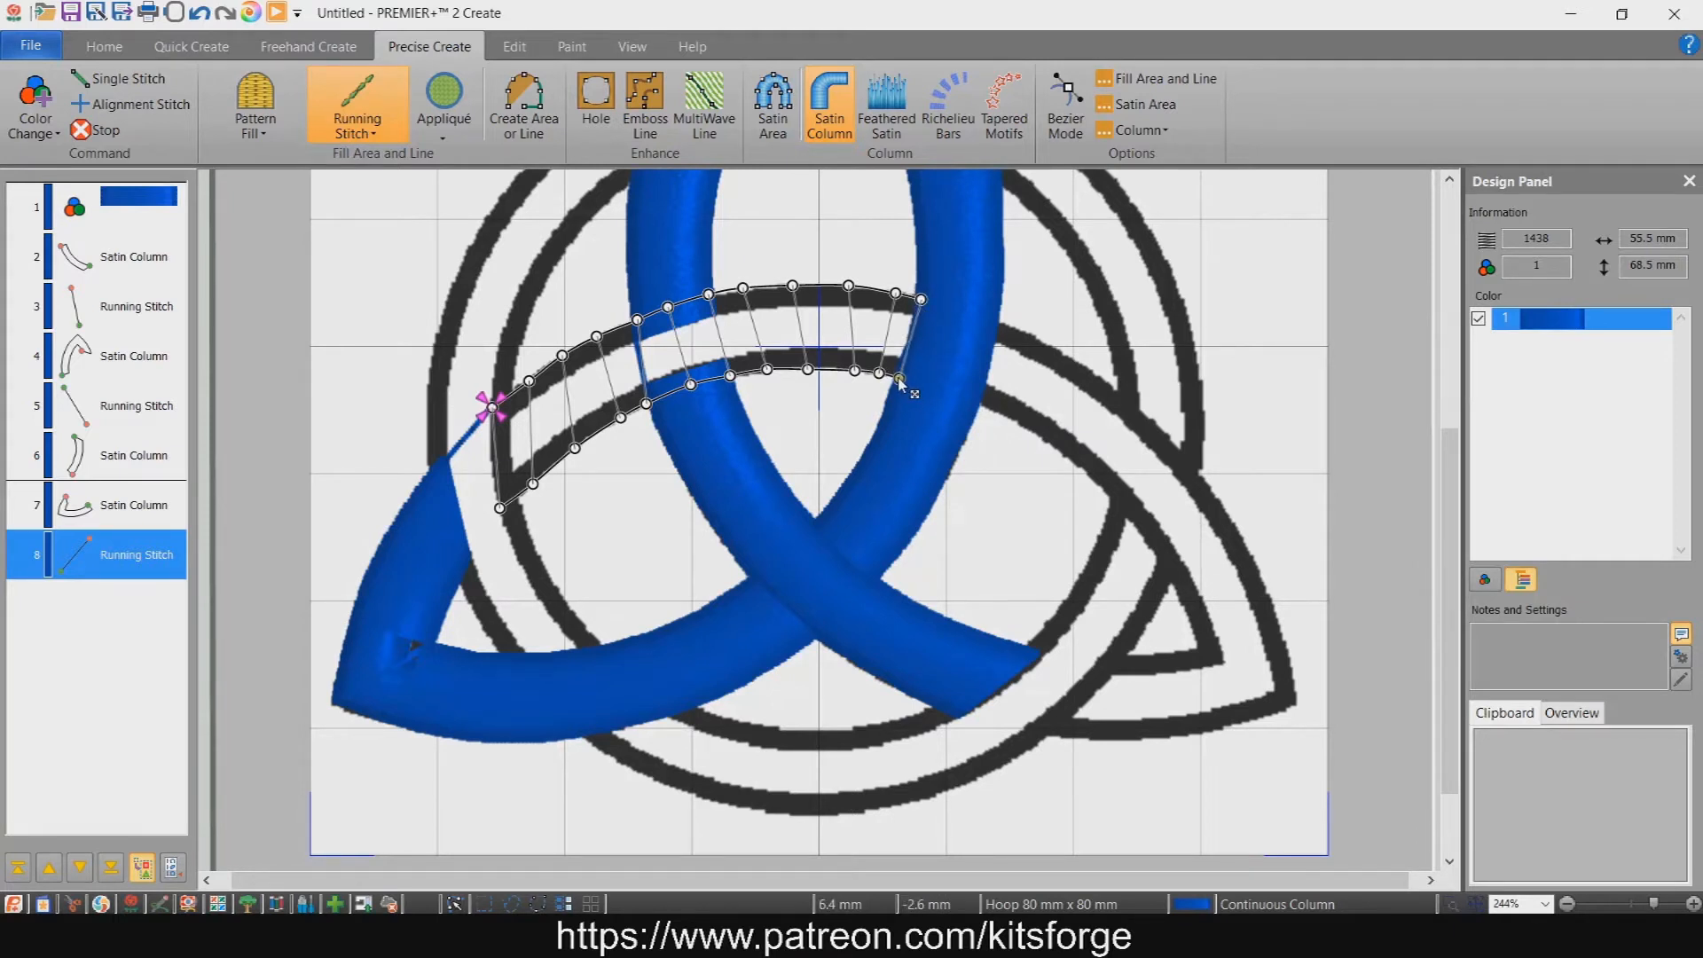
click(900, 380)
key(Return)
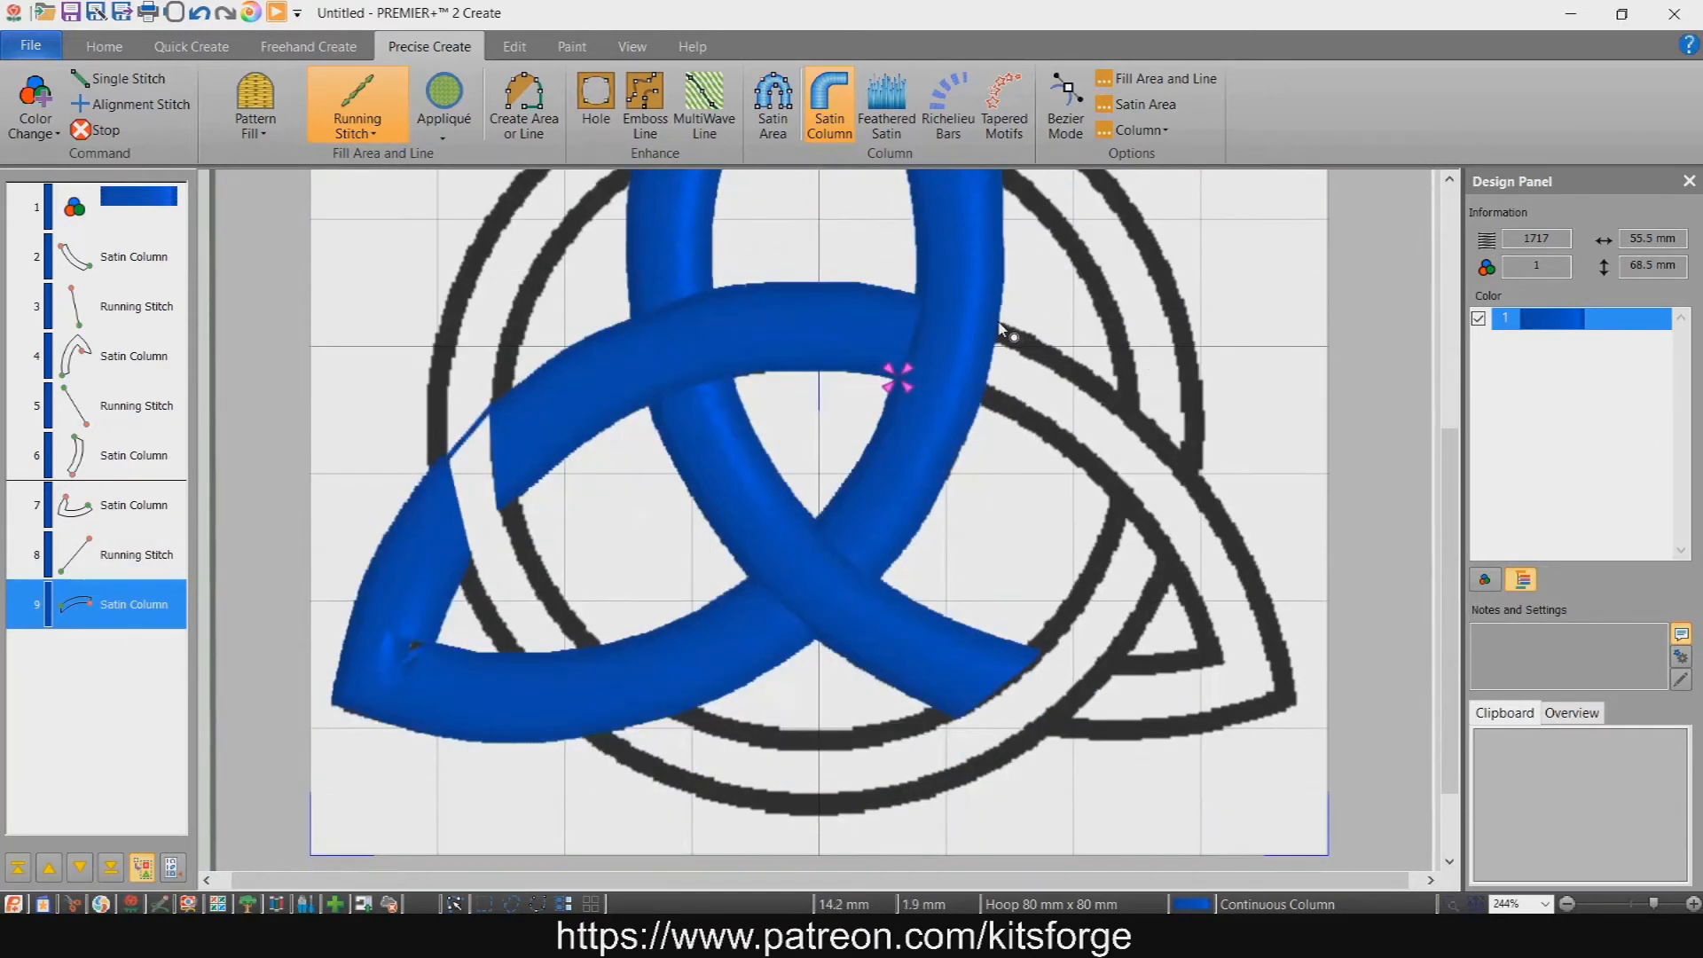
click(999, 323)
click(980, 404)
click(1073, 358)
click(1050, 444)
click(1134, 405)
click(1099, 483)
click(1179, 448)
click(1138, 527)
click(1233, 514)
click(1175, 592)
click(1269, 590)
click(1199, 655)
click(1304, 715)
key(Return)
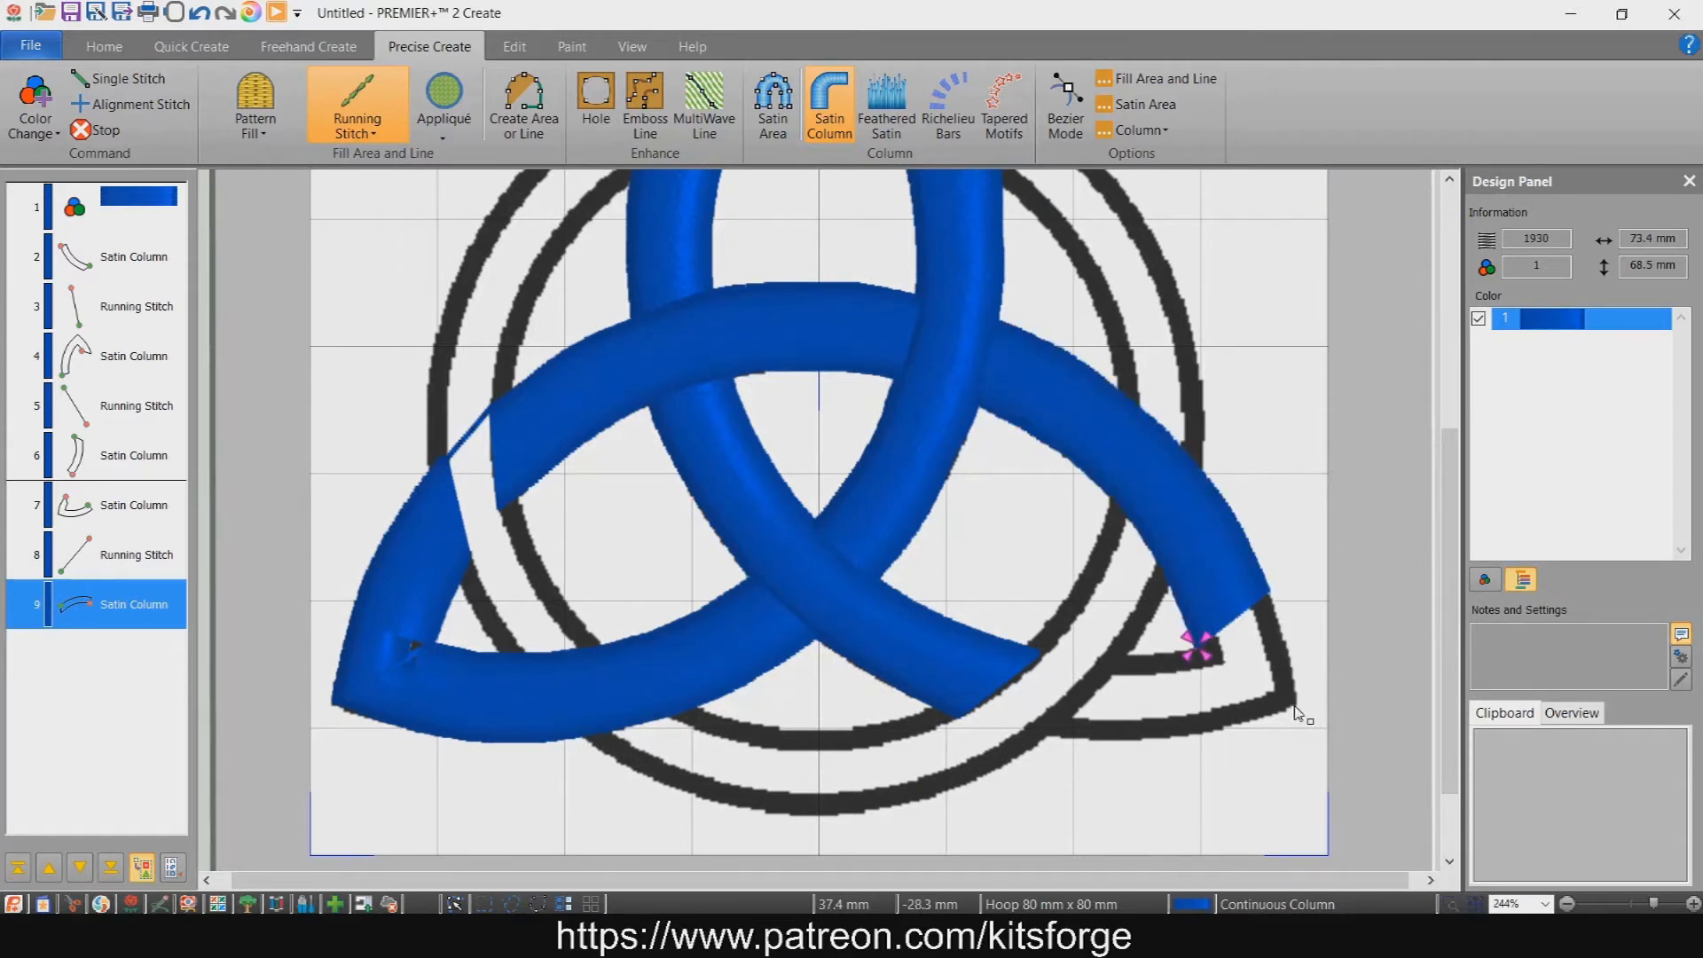
key(ctrl+z)
- Plot a satin column's point pairs from the vertical loop's right strand down the arch's right side to just before the right tip
click(999, 323)
click(980, 406)
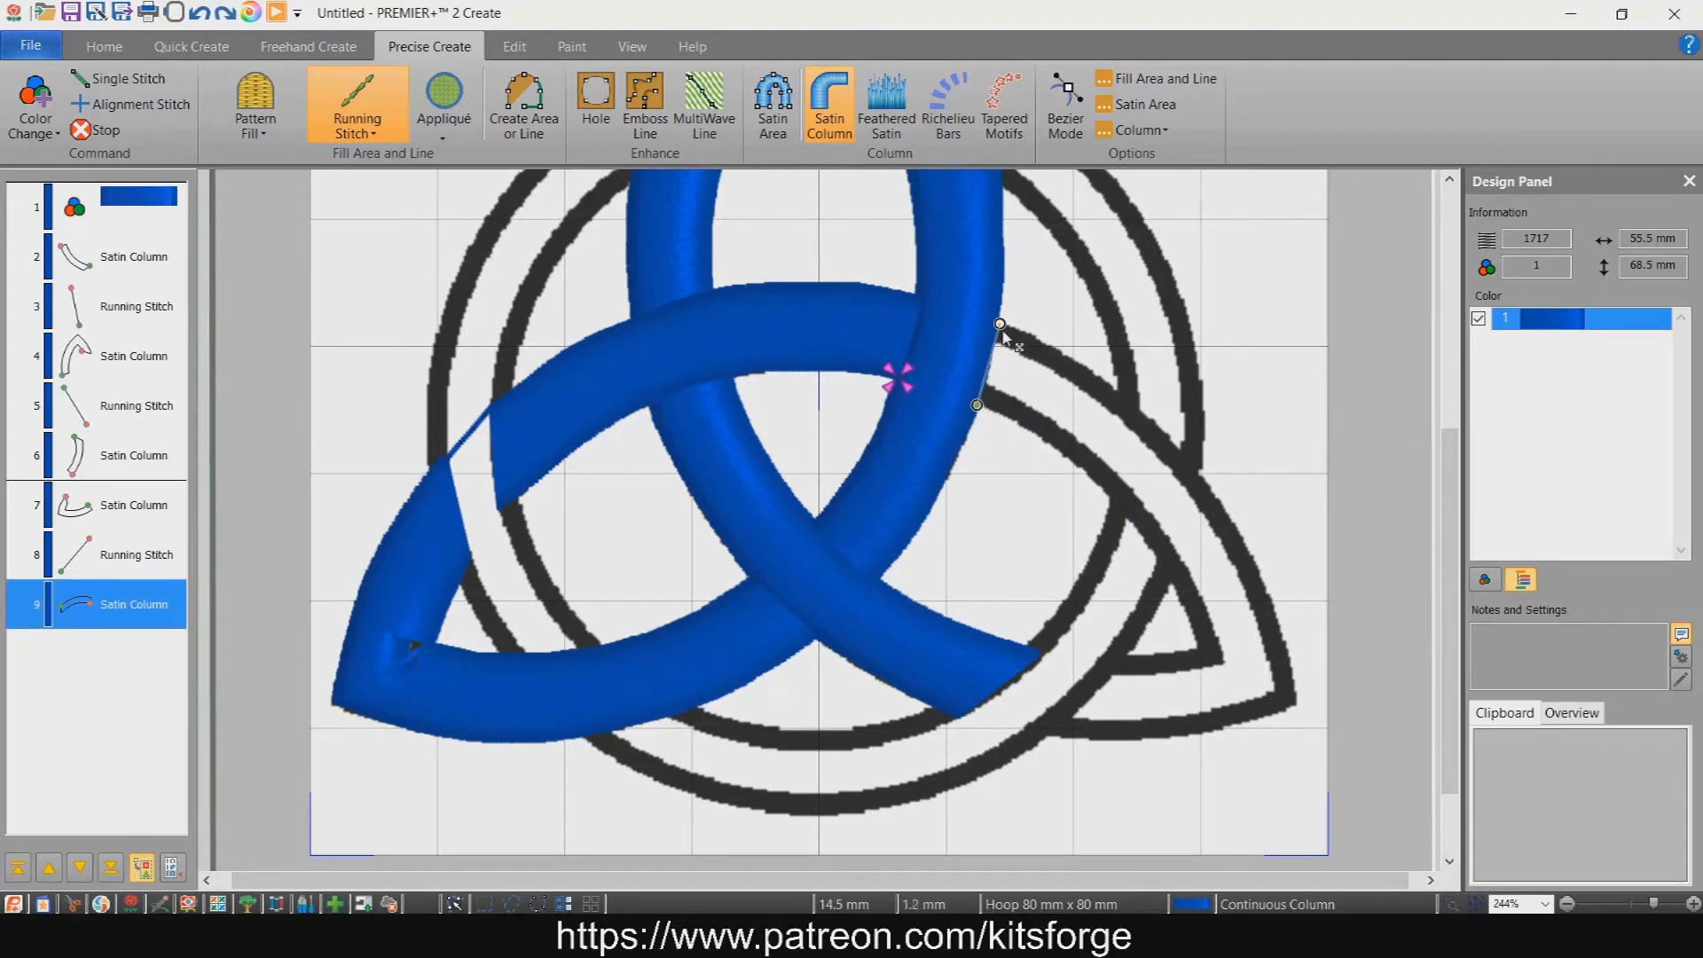
click(1045, 441)
click(1073, 357)
click(1150, 417)
click(1105, 489)
click(1205, 482)
click(1162, 565)
click(1259, 566)
click(1190, 620)
click(1285, 644)
click(1199, 653)
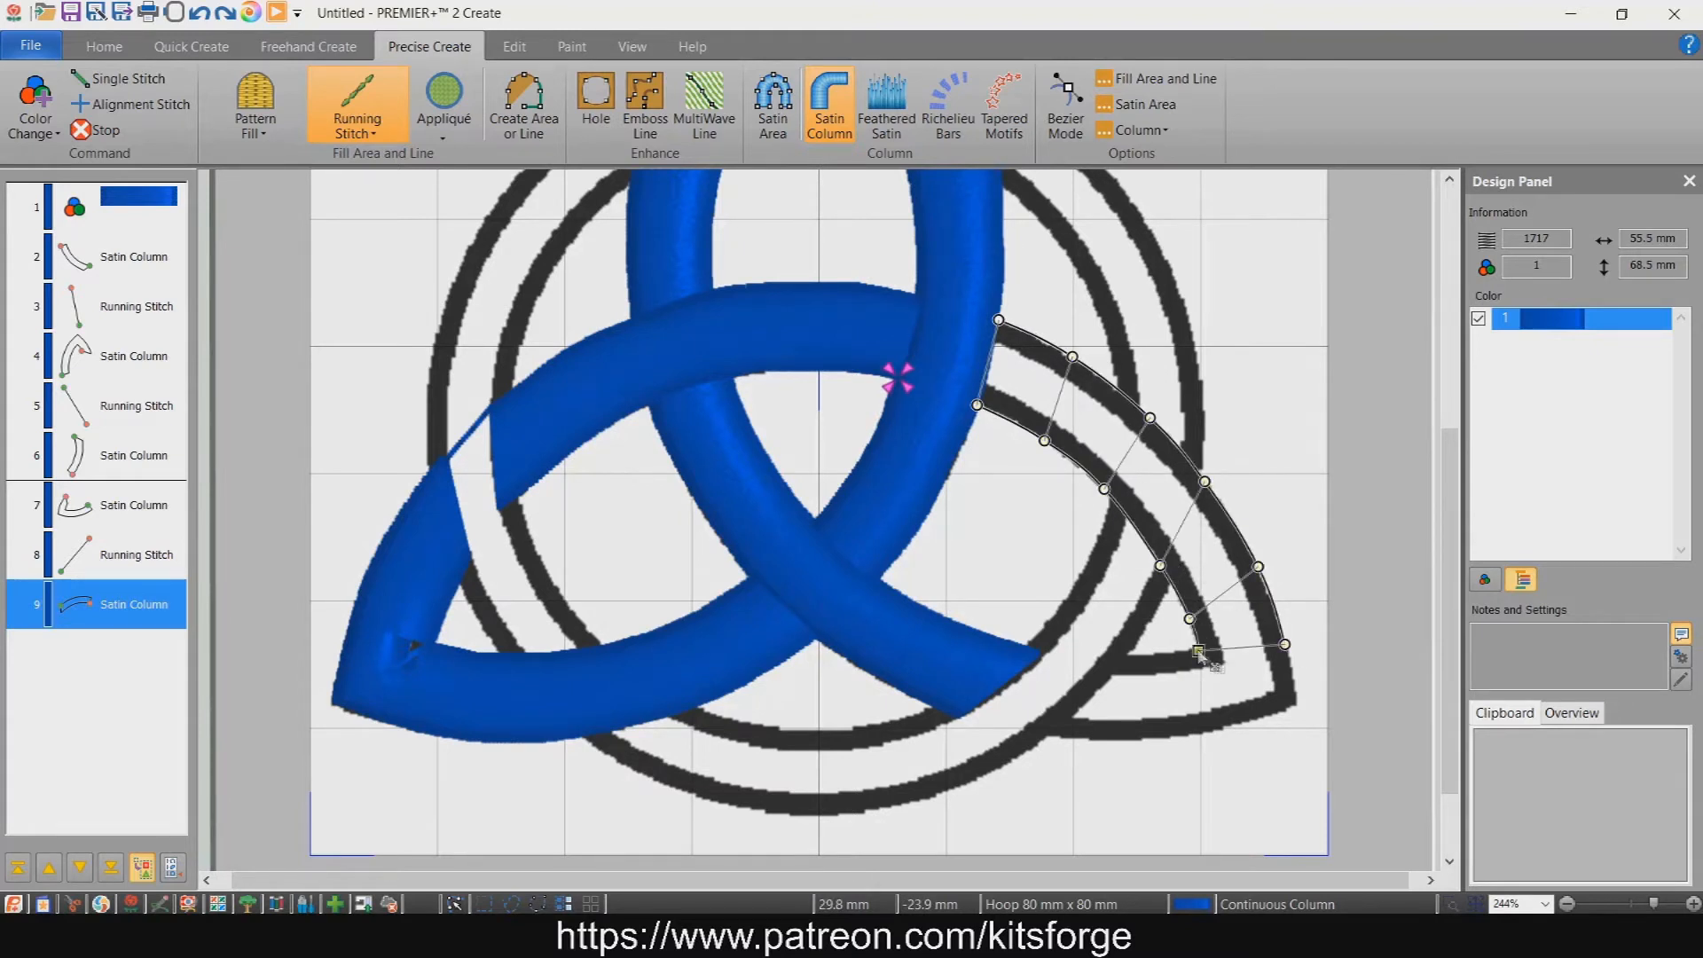
- Carry the satin column around the right tip with a corner and back to the circle's outer edge, and complete it
click(1293, 703)
click(1228, 725)
click(1178, 736)
click(1160, 653)
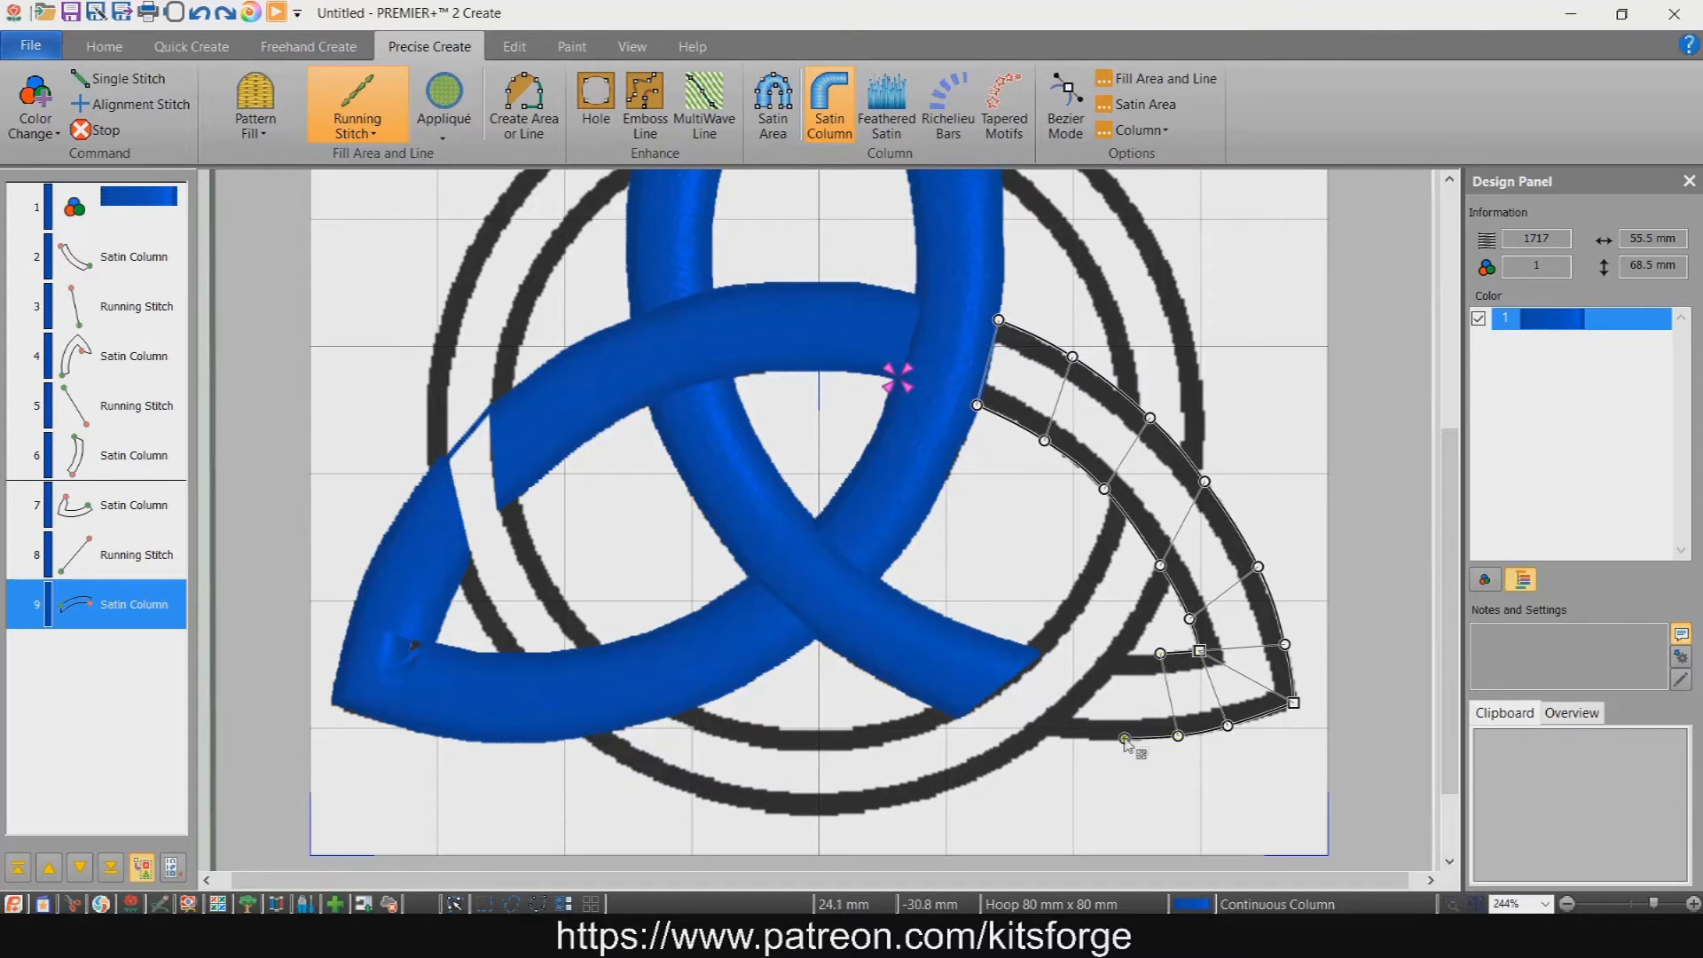
click(1136, 656)
click(1030, 725)
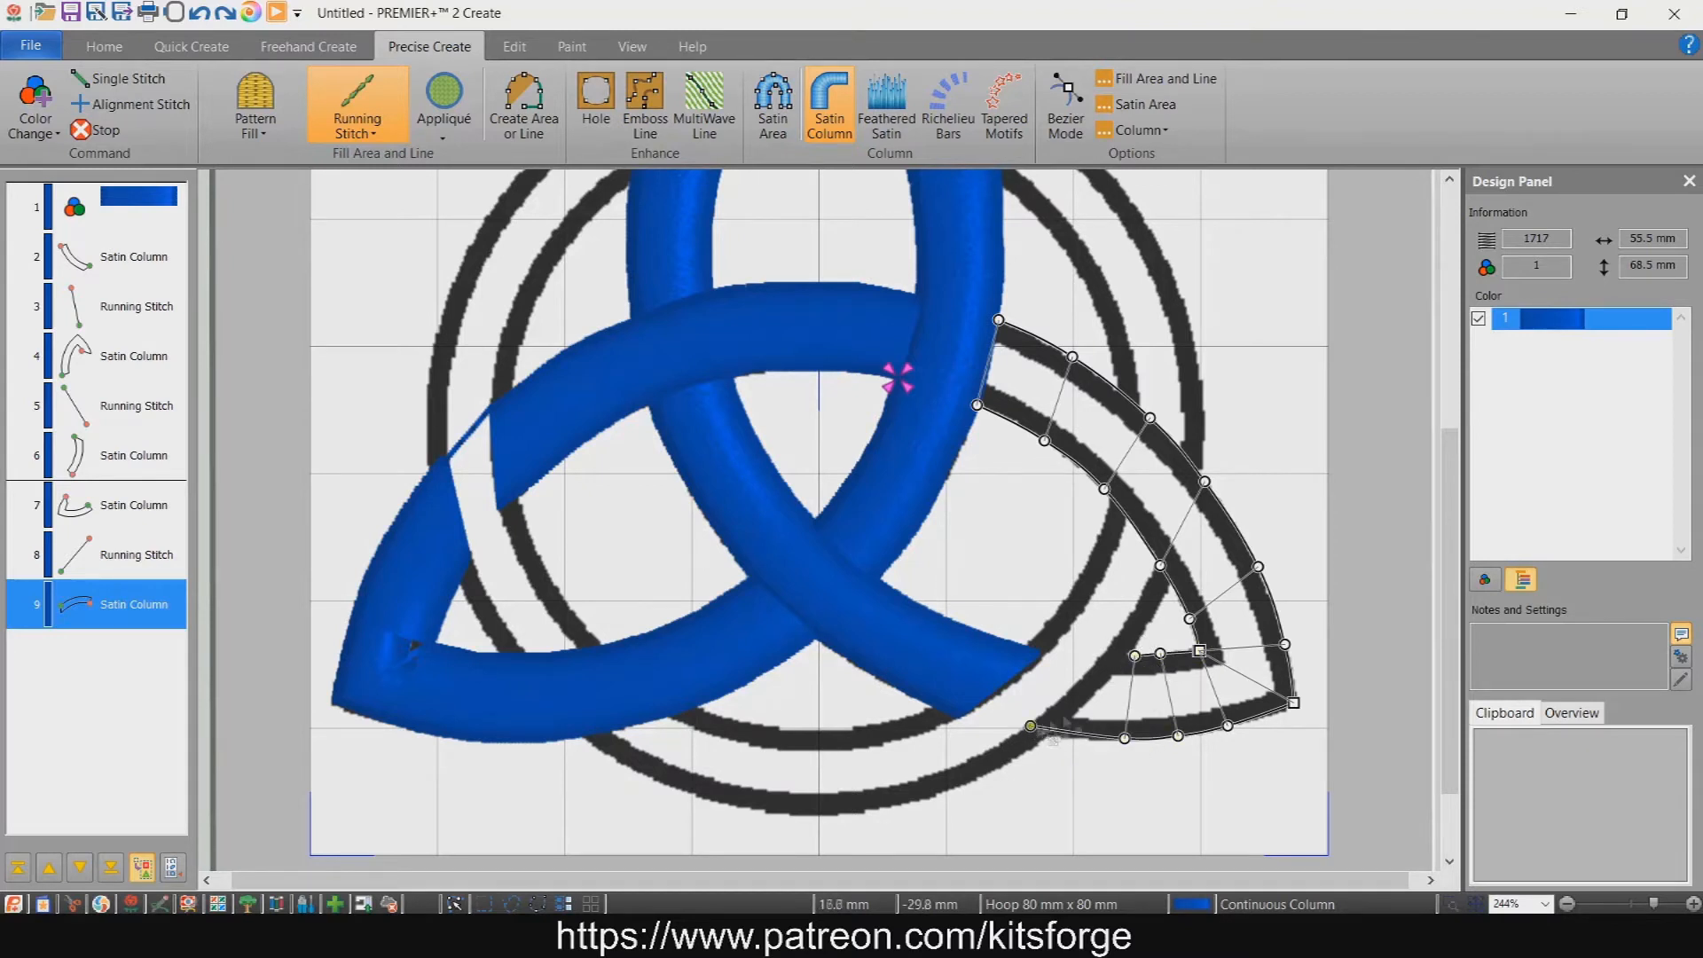
click(1103, 656)
key(Return)
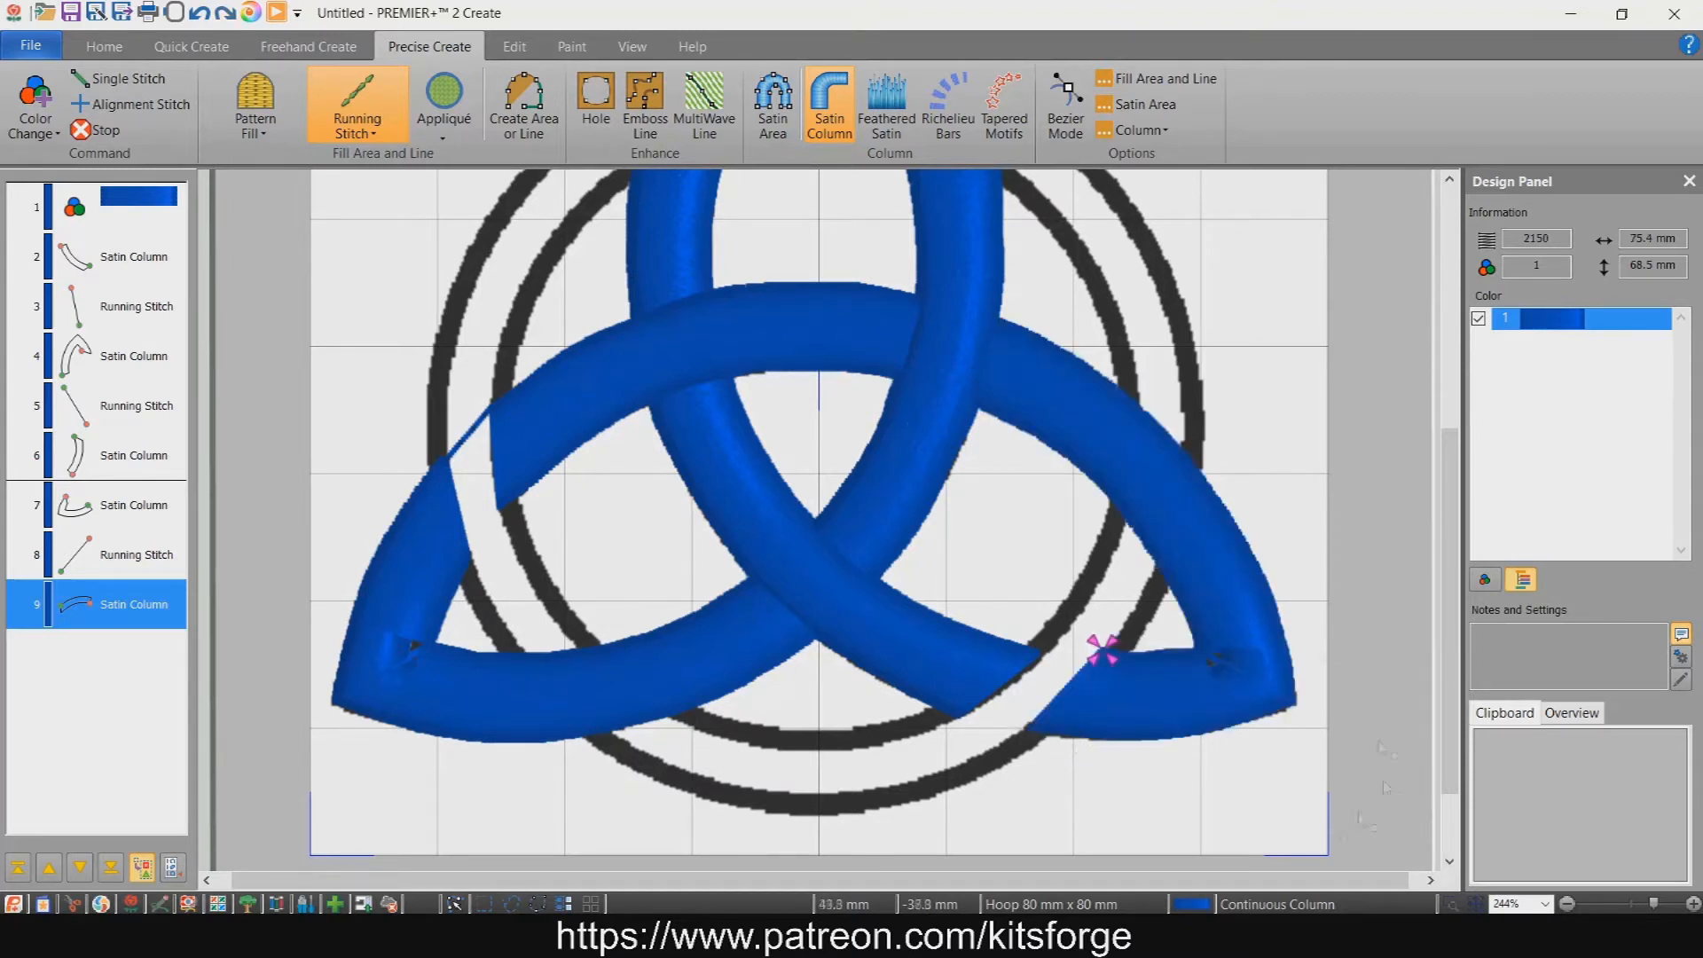
- Start a satin column on the circle's lower-right band, plotting point pairs across the gap between the two blue strand ends
scroll(962, 465, down, 2)
scroll(949, 408, up, 7)
scroll(909, 440, down, 7)
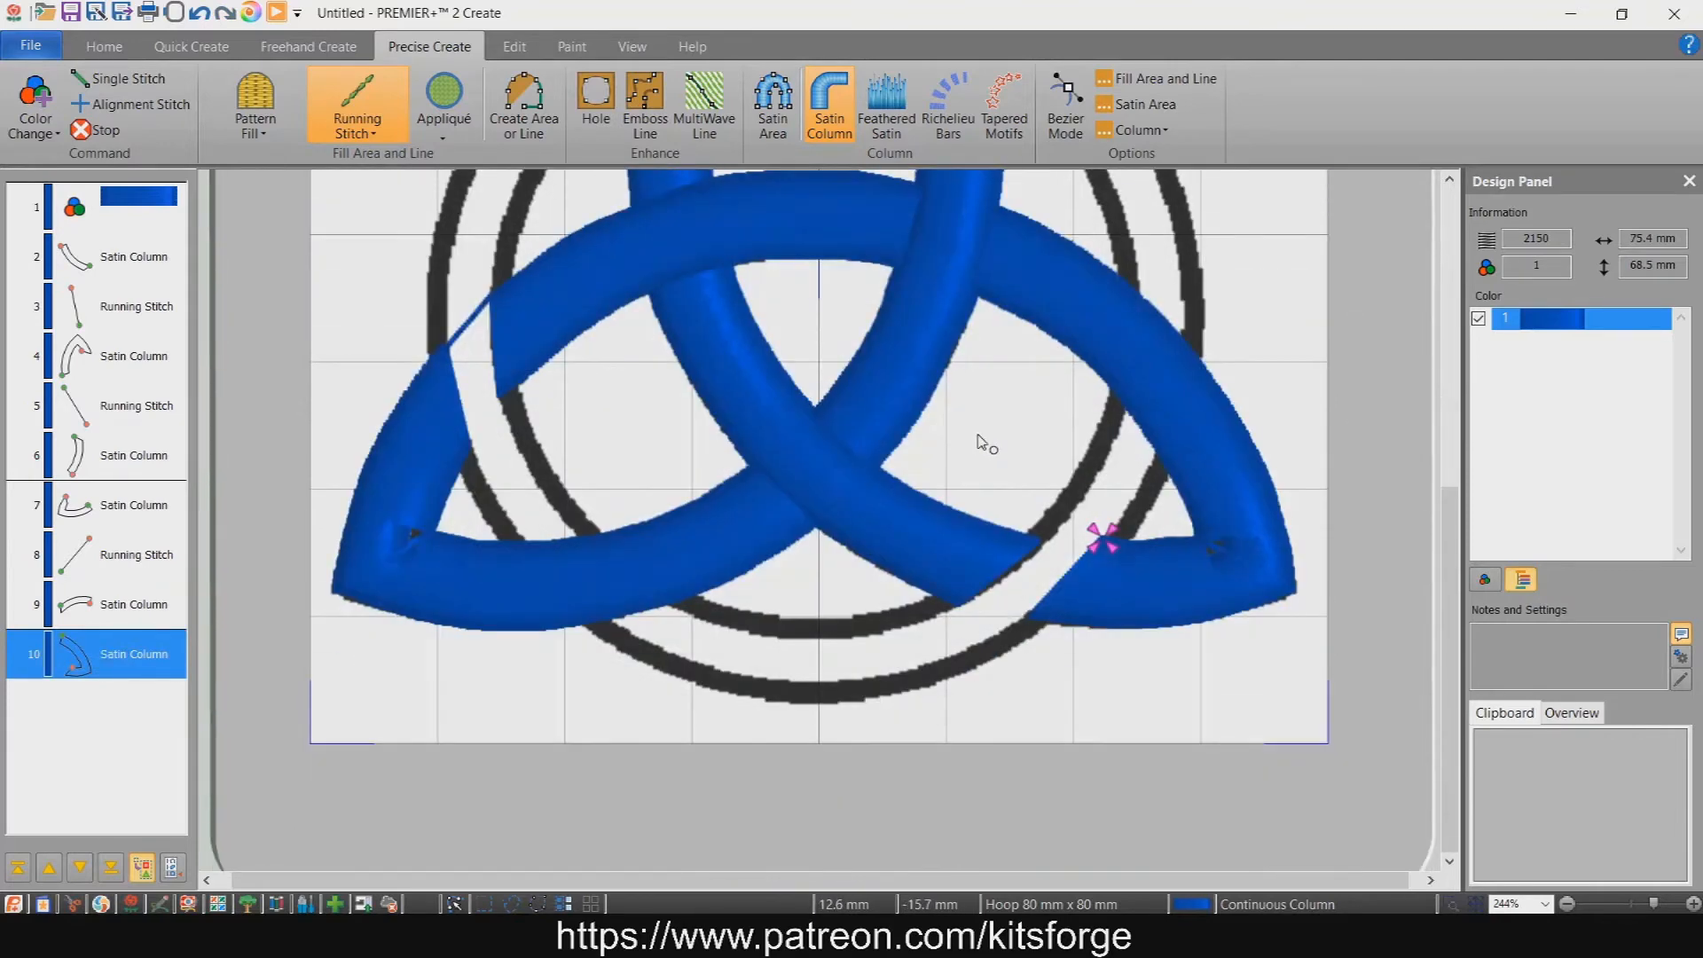
scroll(994, 453, up, 5)
scroll(1010, 449, down, 4)
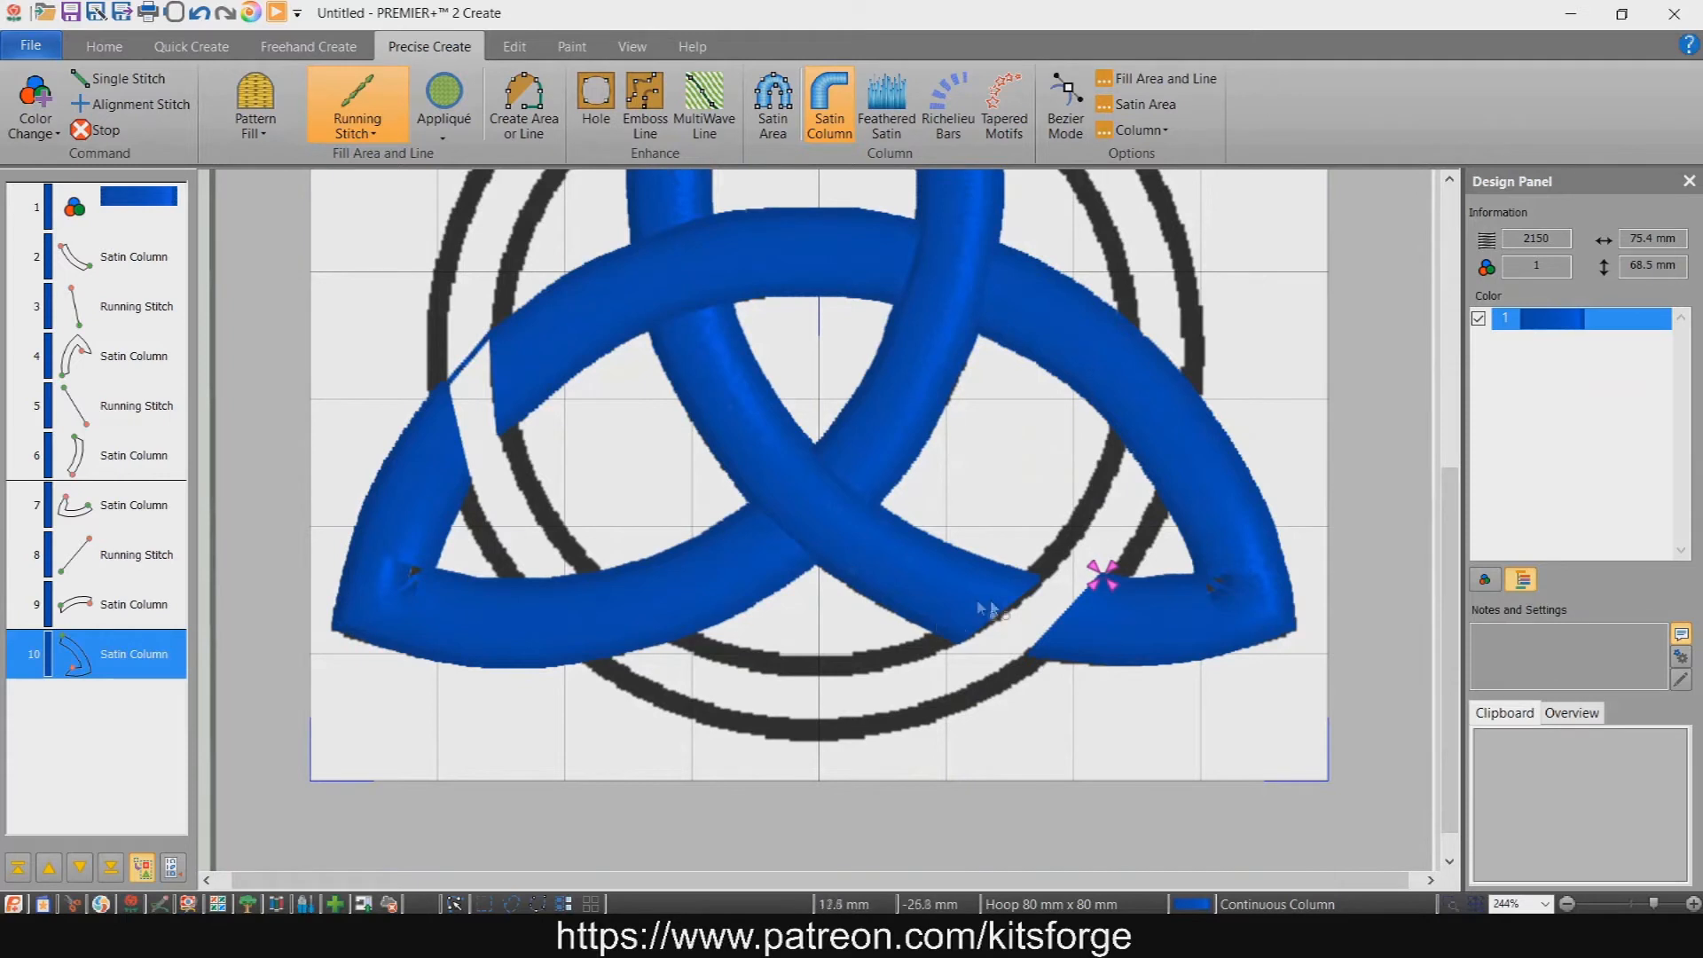
click(1050, 546)
click(1112, 605)
click(1023, 573)
click(1067, 646)
click(995, 599)
click(950, 626)
click(1024, 681)
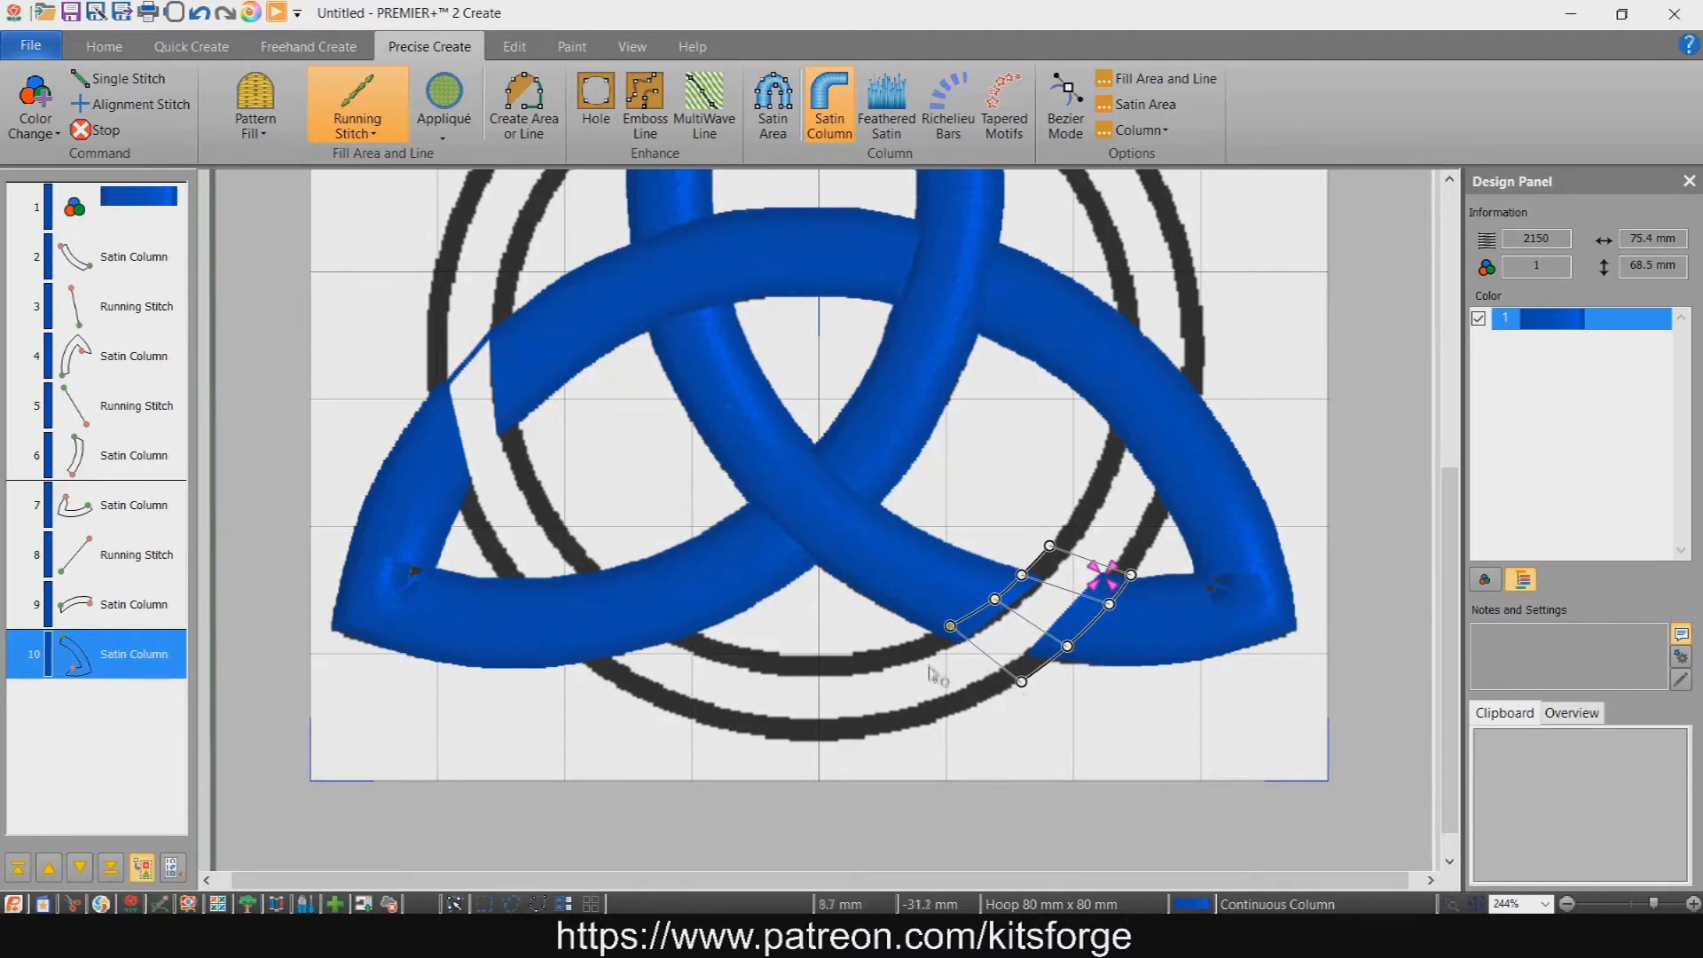
- Try carrying the satin column along the circle's bottom band to the knot's lower-left strand, and undo the completed column
click(946, 716)
click(898, 645)
click(847, 656)
click(867, 737)
click(777, 737)
click(773, 654)
click(701, 725)
click(724, 642)
click(653, 707)
click(700, 633)
click(616, 686)
click(685, 630)
click(586, 660)
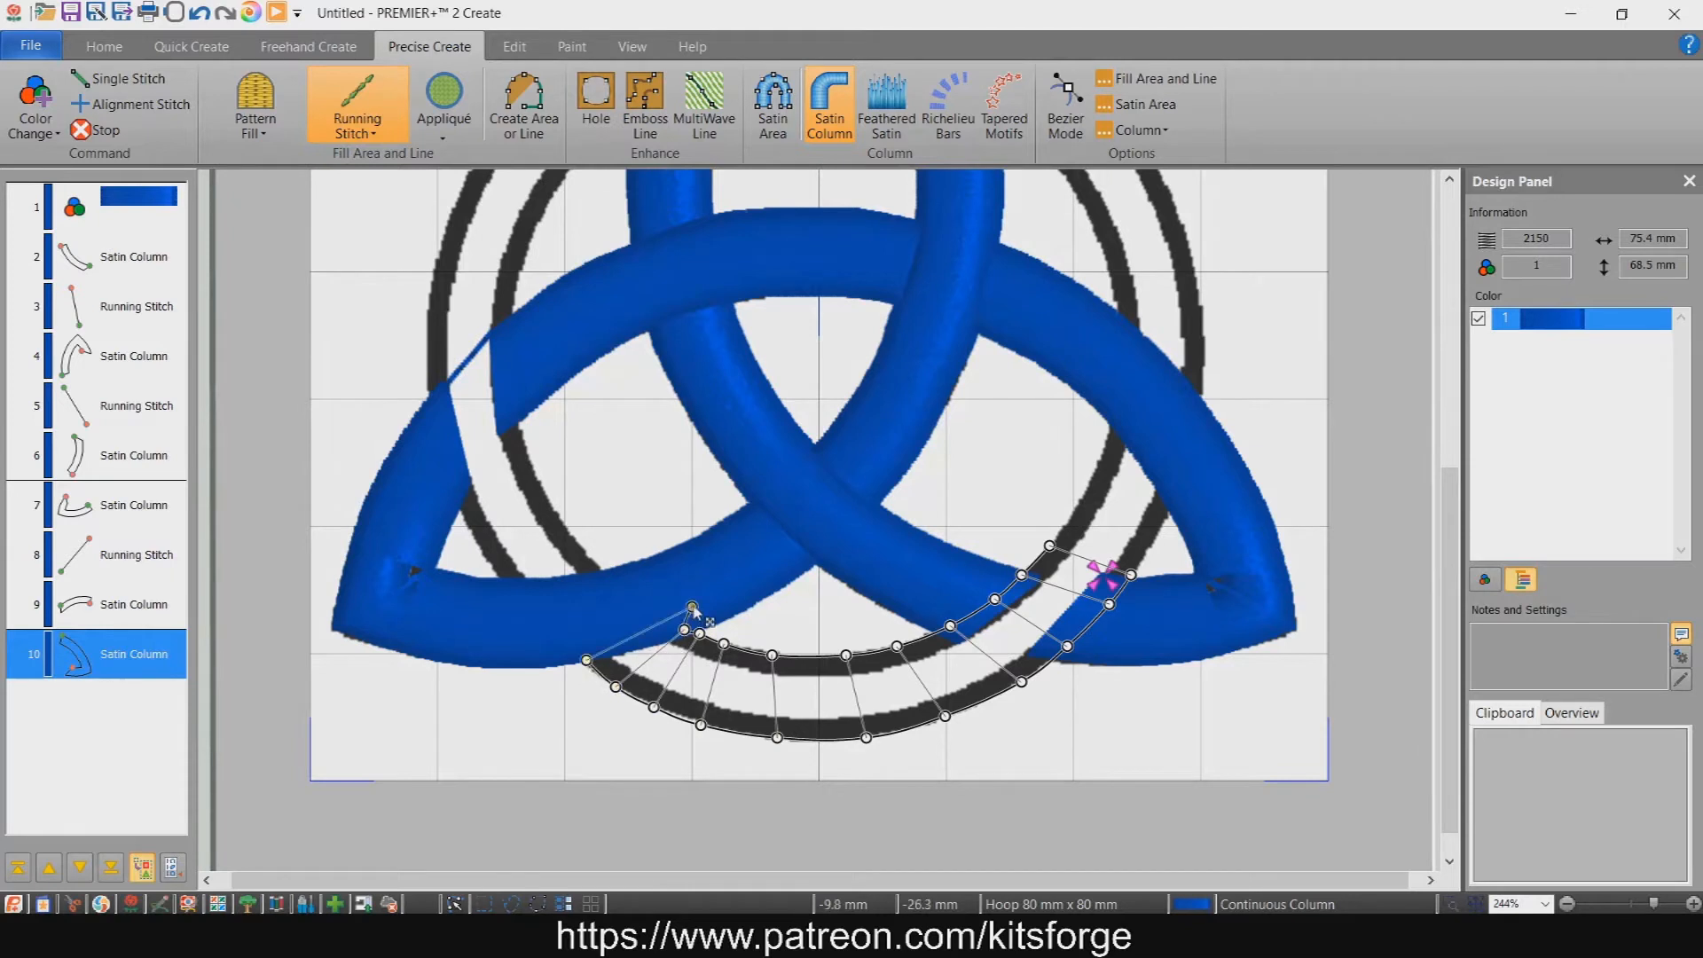
click(681, 646)
right_click(685, 636)
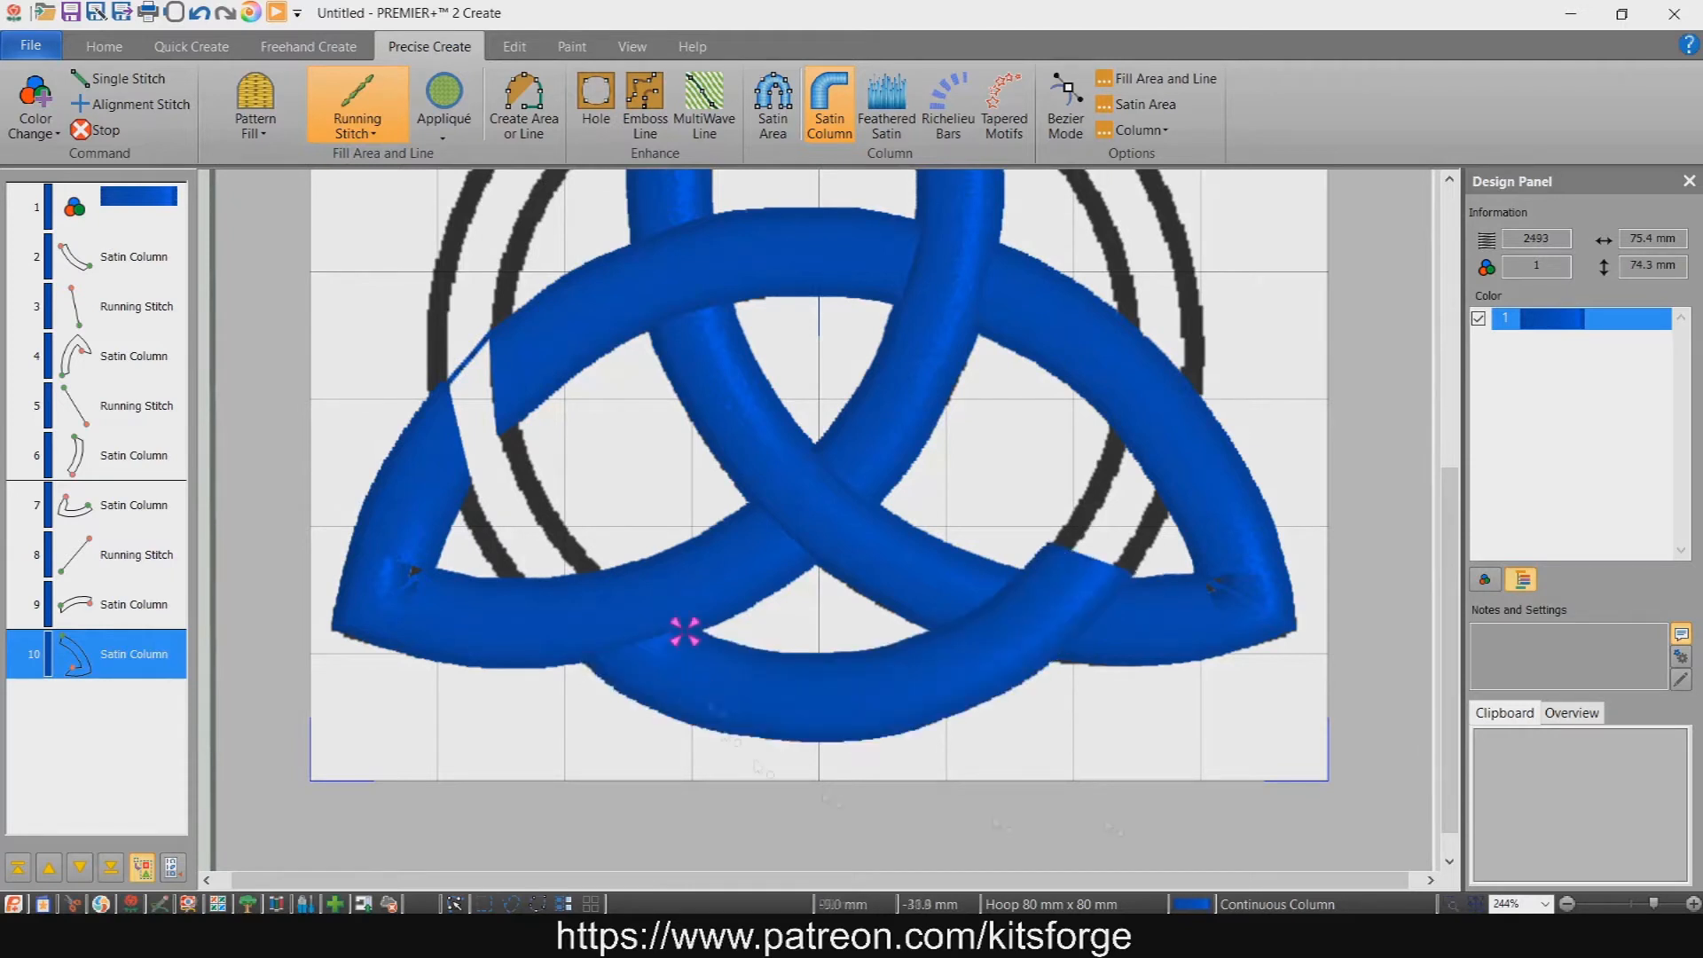
key(ctrl+z)
- Start a satin column on the circle's lower-right band, plotting point pairs from the arch's inner edge across the bottom strands
click(1173, 515)
click(1091, 484)
click(1148, 555)
click(1051, 541)
click(1122, 587)
click(1019, 577)
click(1084, 628)
click(981, 603)
click(1050, 661)
- Continue the satin column with point pairs from the lower-right strand crossing to just past the circle's bottom centre
click(942, 629)
click(994, 695)
click(909, 643)
click(940, 717)
click(872, 654)
click(886, 733)
click(837, 657)
click(837, 739)
- Extend the circle's bottom column to the edge of the knot's lower-left strand, removing the surplus point, and complete it
click(783, 656)
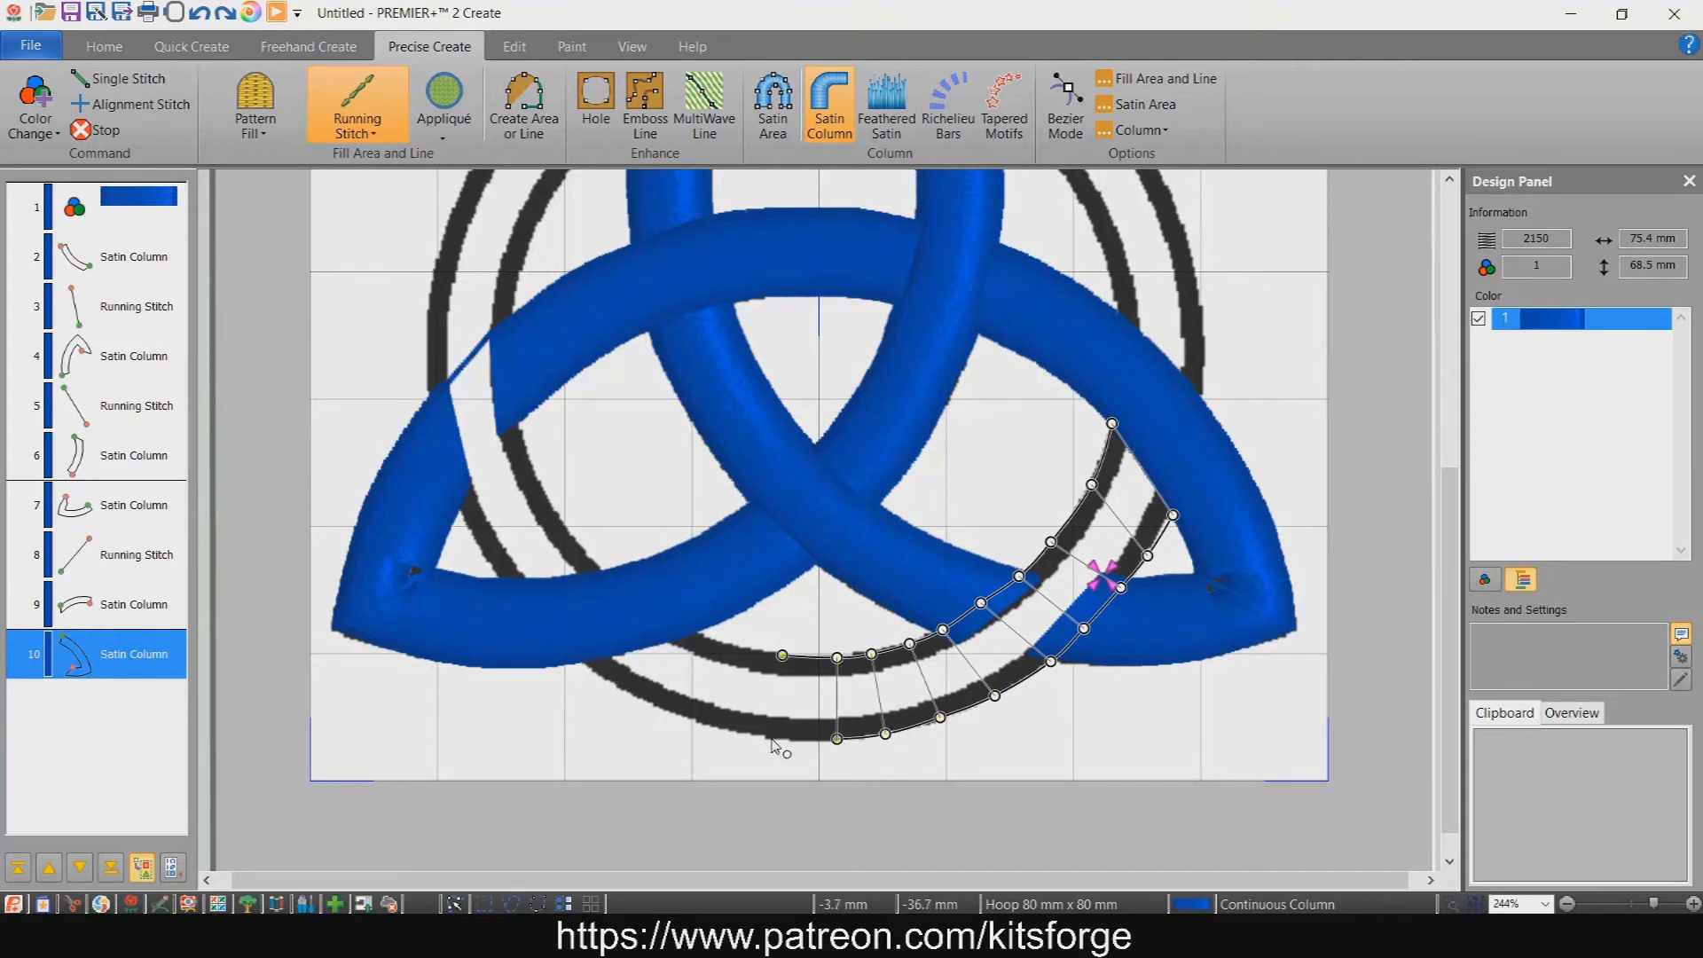
click(772, 736)
click(749, 648)
click(718, 725)
click(697, 631)
click(629, 693)
click(687, 609)
key(BackSpace)
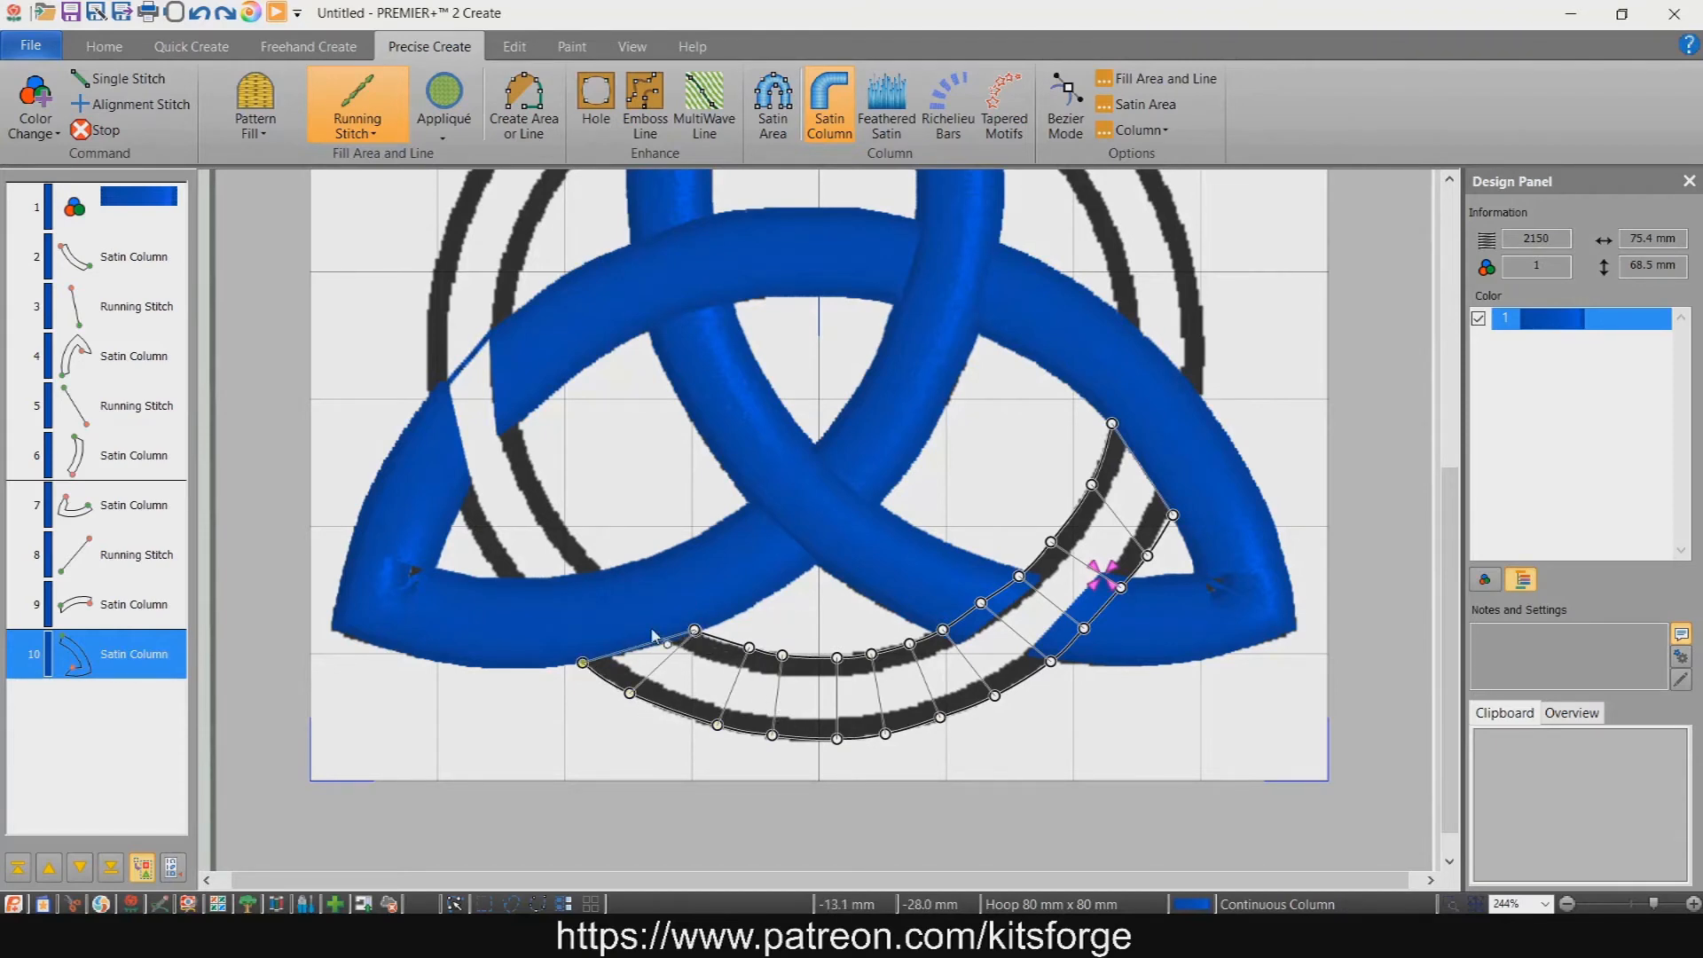
key(Return)
- Start a satin column on the circle's left side, plotting point pairs from the lower-left strand up across the arch's left end
scroll(845, 715, up, 3)
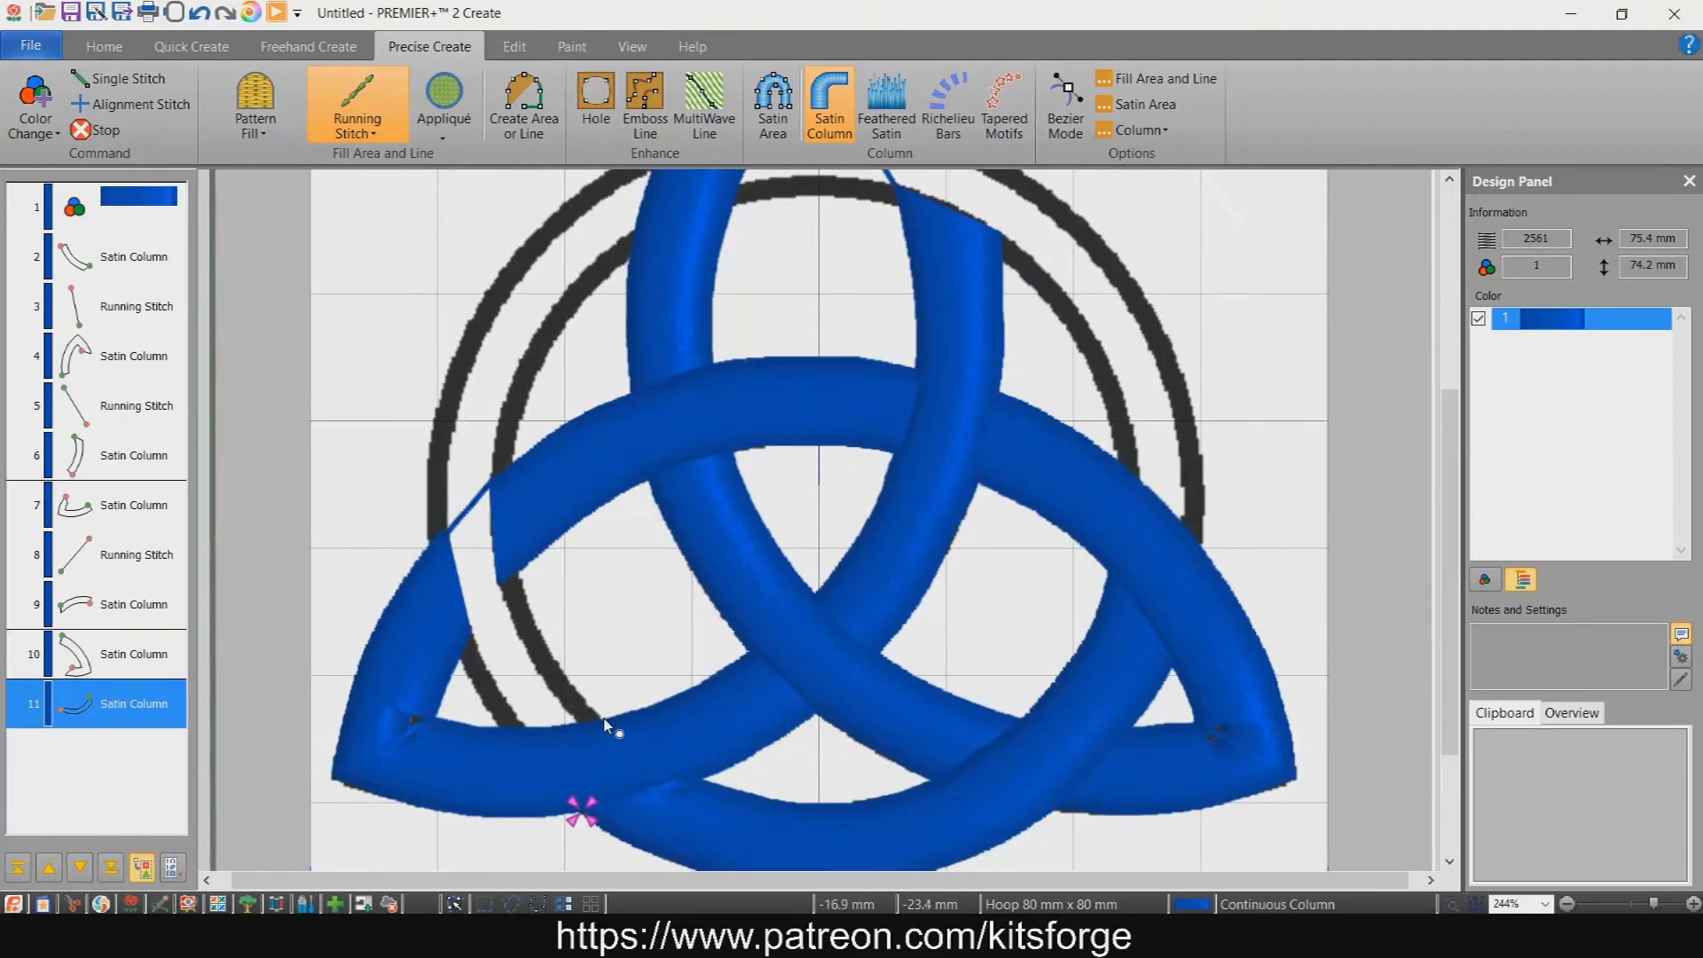
click(498, 733)
click(481, 697)
click(540, 629)
click(460, 655)
click(520, 577)
click(442, 604)
click(511, 503)
click(430, 512)
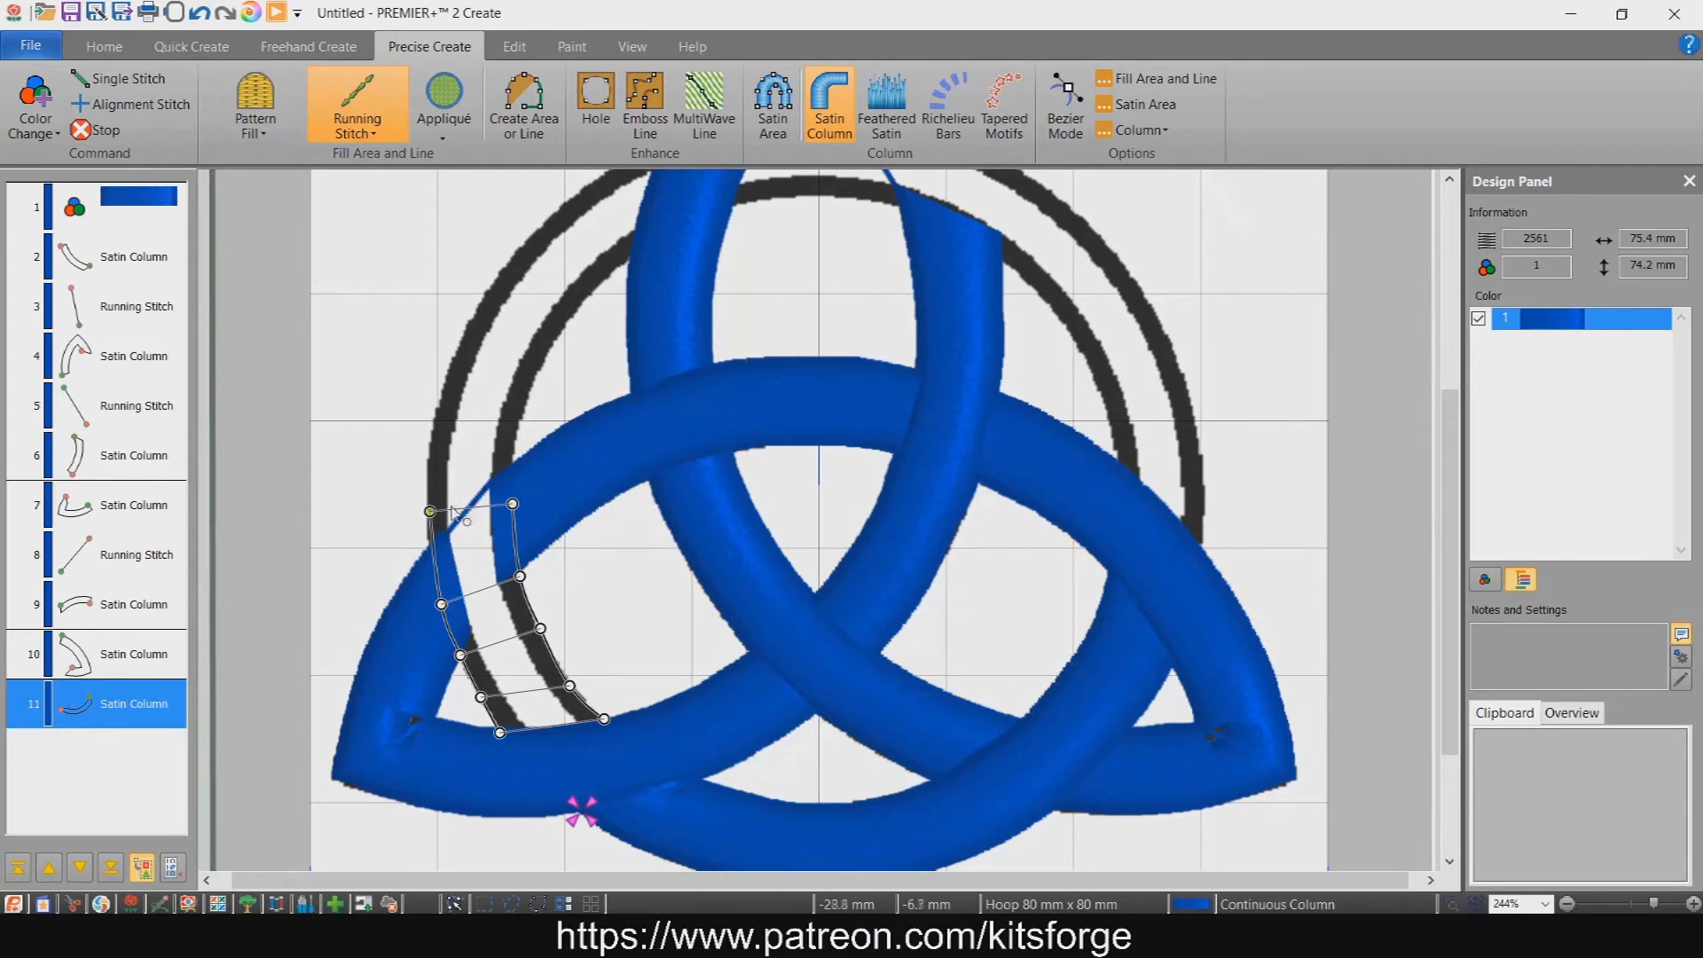
- Extend the circle's left column upward to the outer edge of the vertical loop's left strand and complete it
click(516, 432)
click(440, 401)
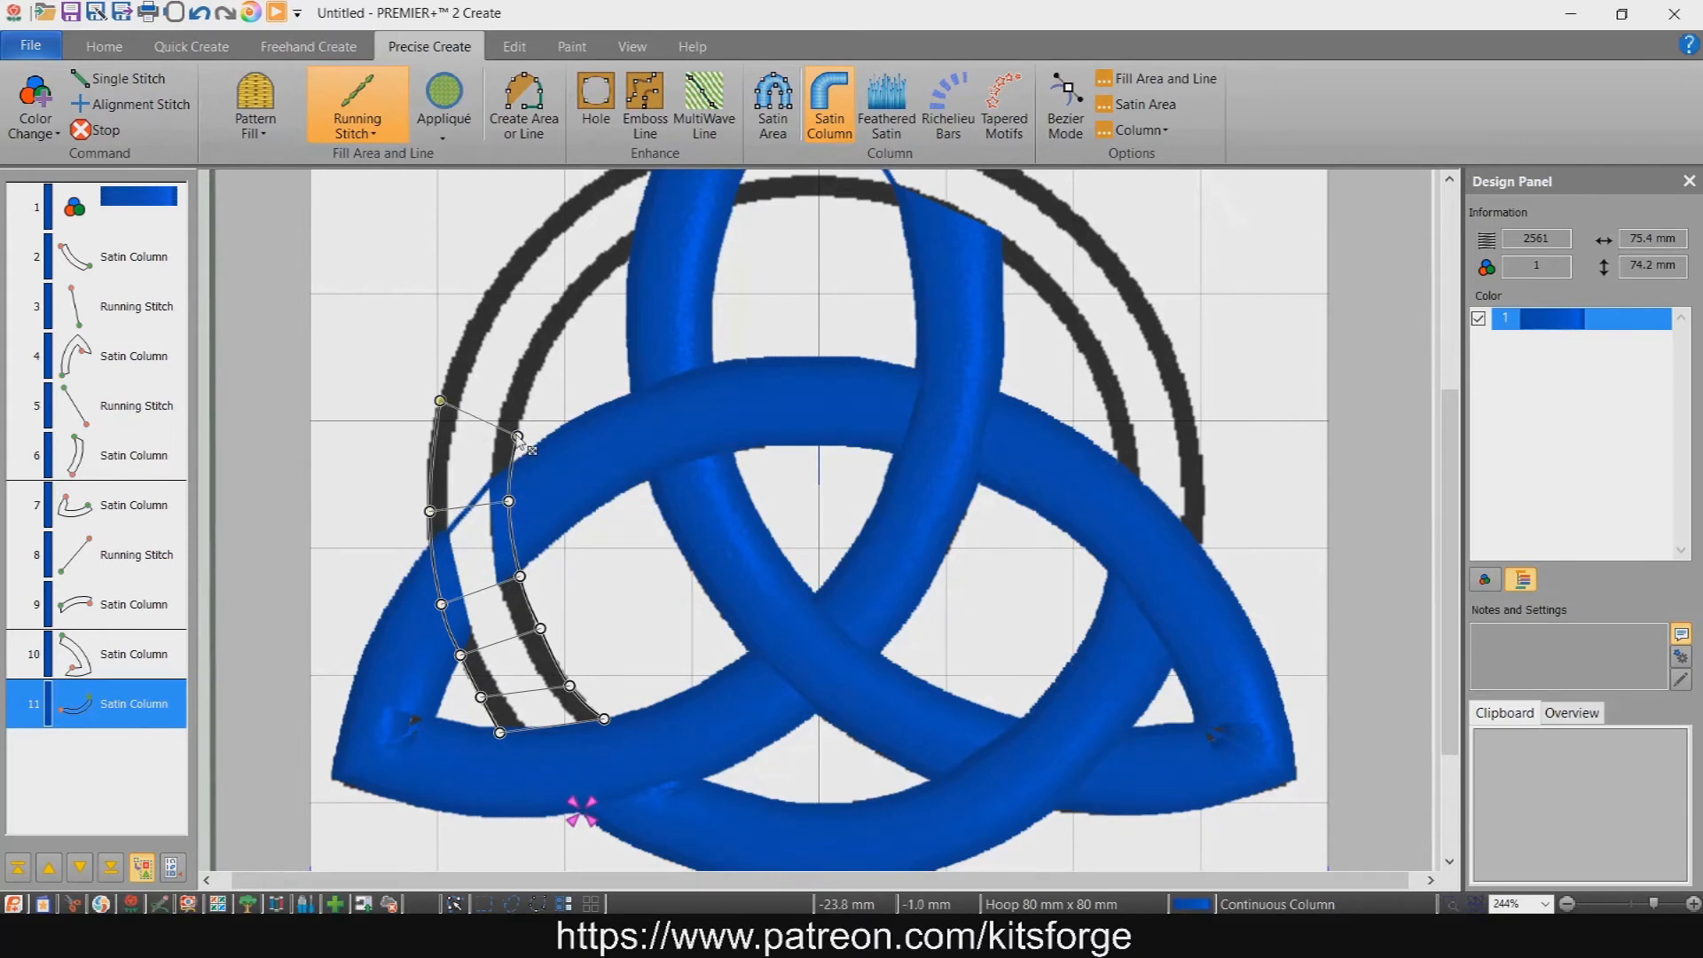
click(538, 373)
click(480, 302)
drag(1451, 498, 1451, 437)
click(575, 431)
click(542, 341)
click(624, 384)
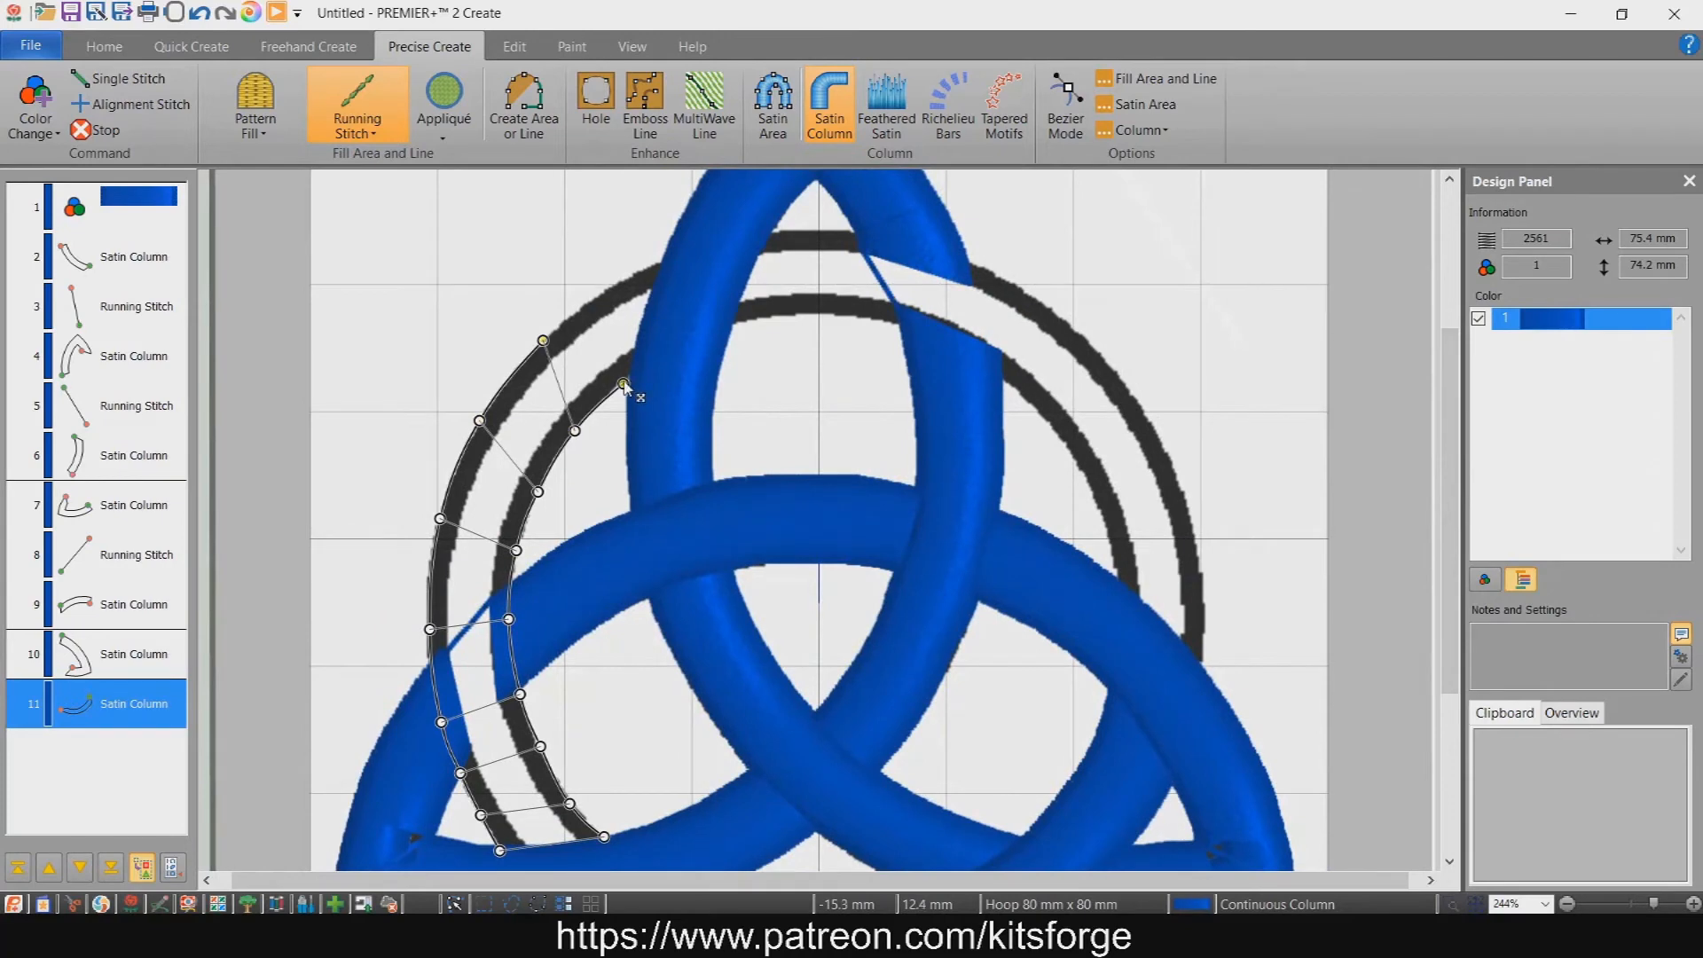
click(664, 266)
key(Return)
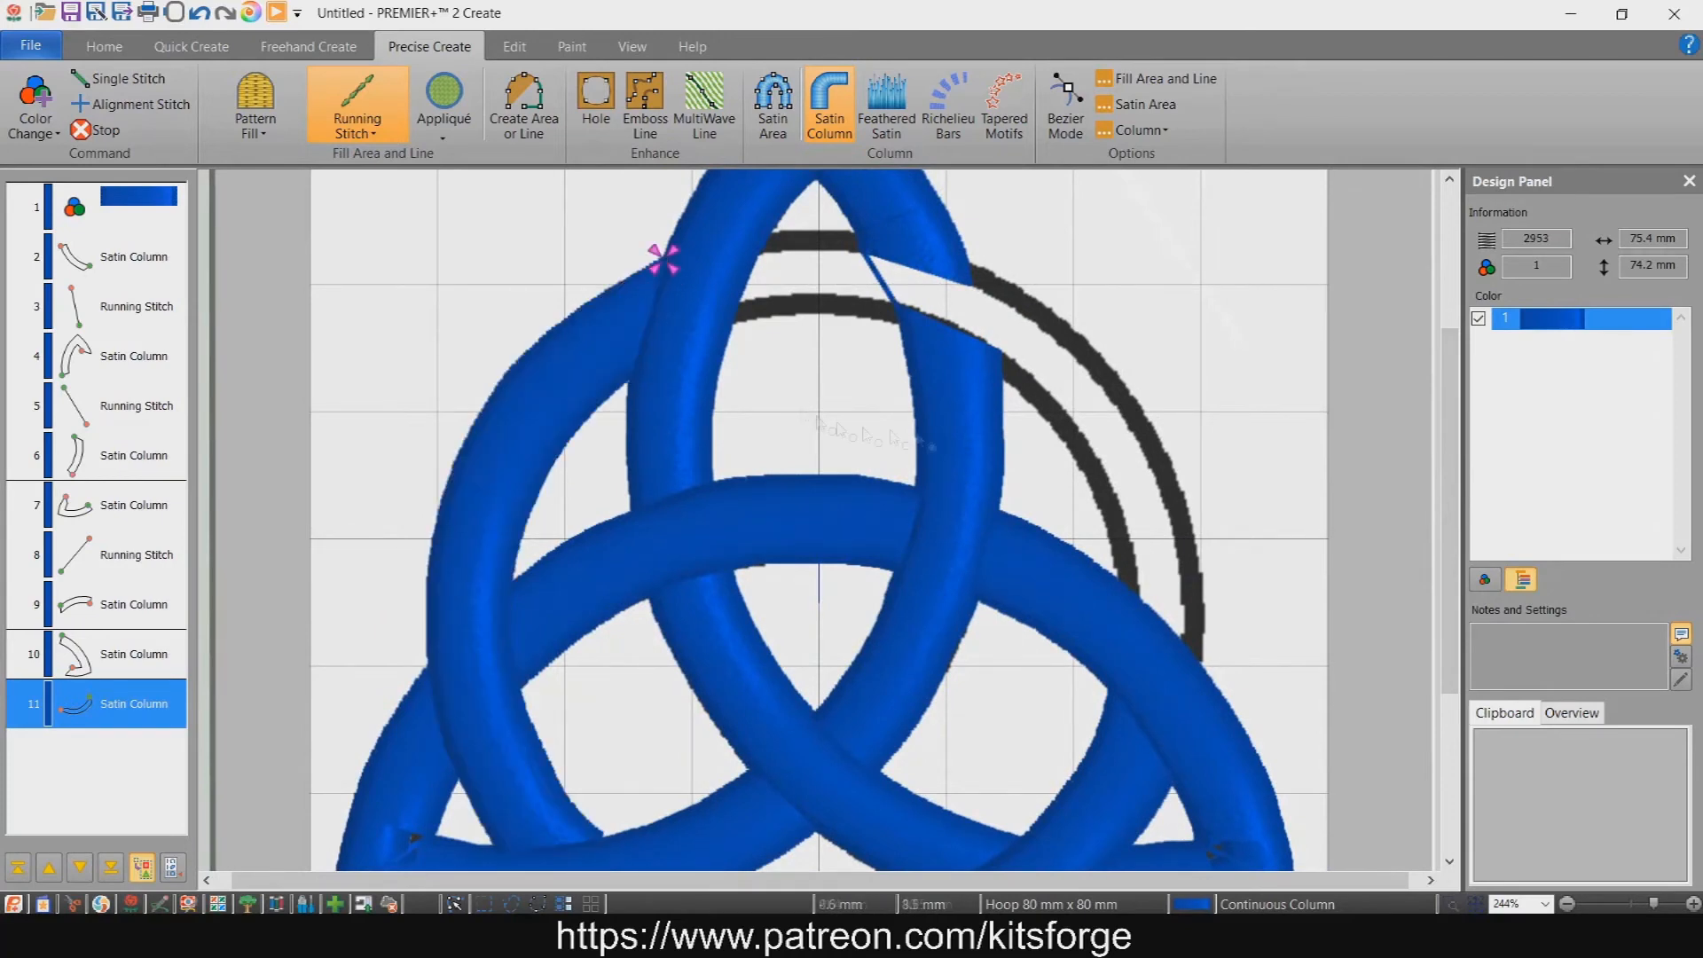
- Start a satin column on the circle's top band, plotting point pairs from the vertical loop's left strand across its right strand
scroll(776, 270, up, 1)
click(774, 266)
click(734, 359)
drag(774, 265, 764, 269)
click(828, 265)
click(810, 351)
click(877, 273)
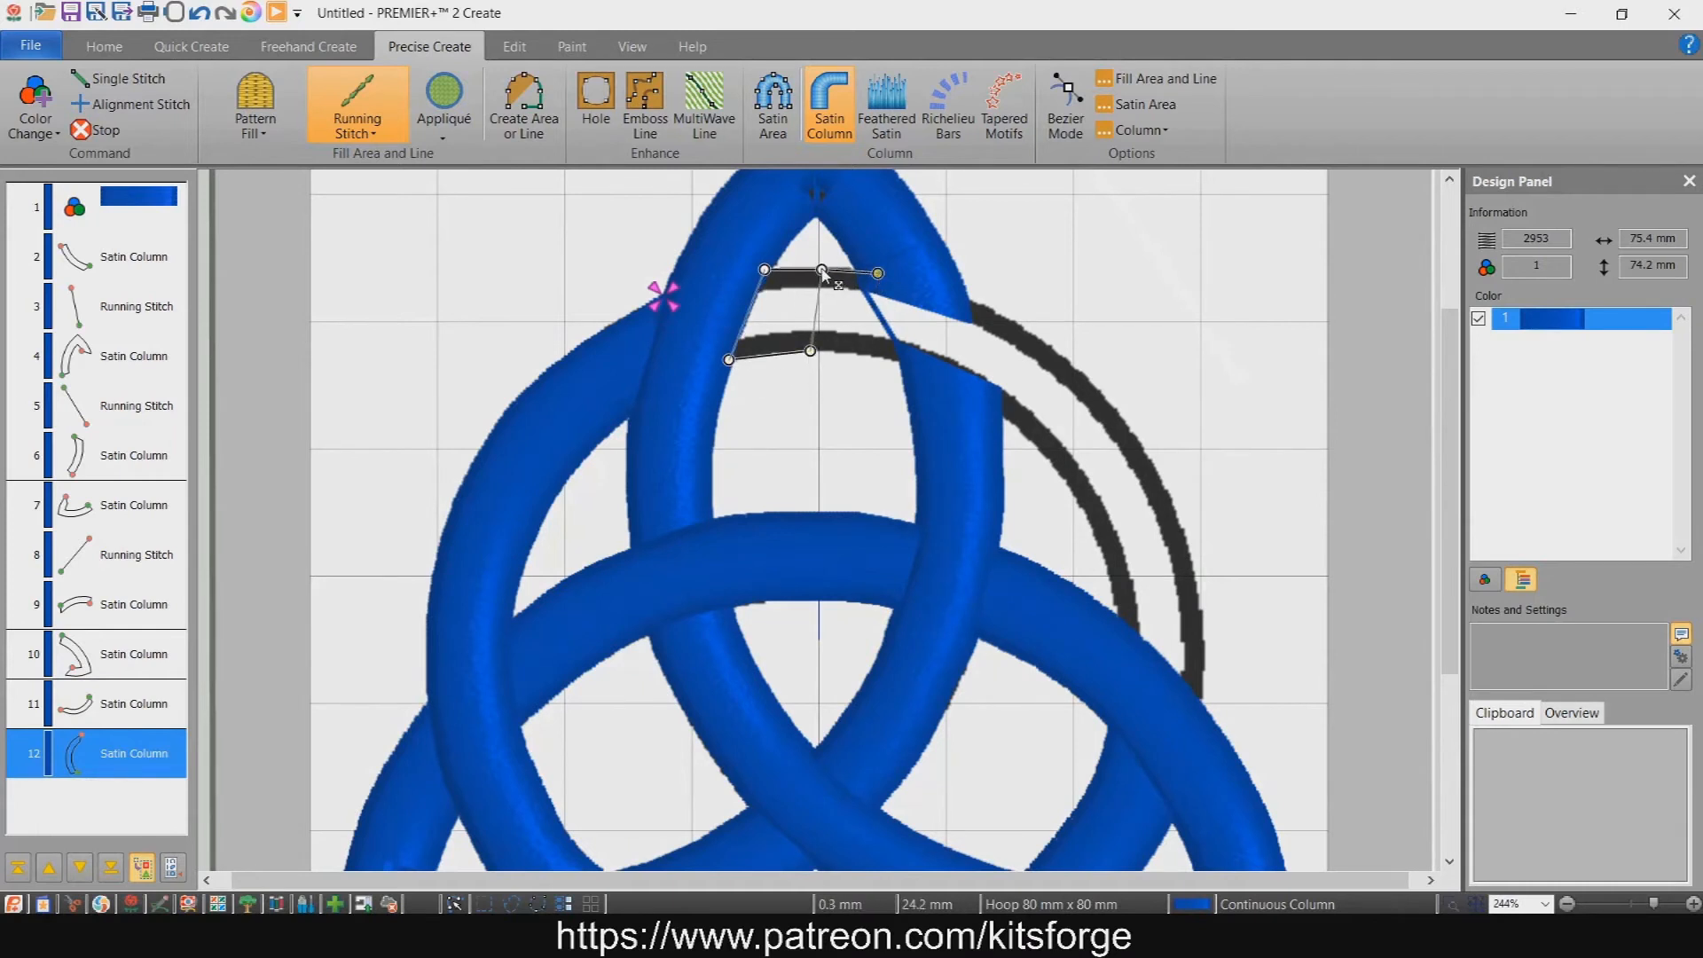
click(878, 356)
click(963, 390)
- Carry the circle's top column down its right side to the arch's outer edge and complete it
click(1034, 334)
click(1020, 430)
click(1117, 410)
click(1070, 488)
click(1171, 501)
click(1097, 543)
click(1199, 586)
click(1112, 594)
click(1202, 707)
click(1117, 621)
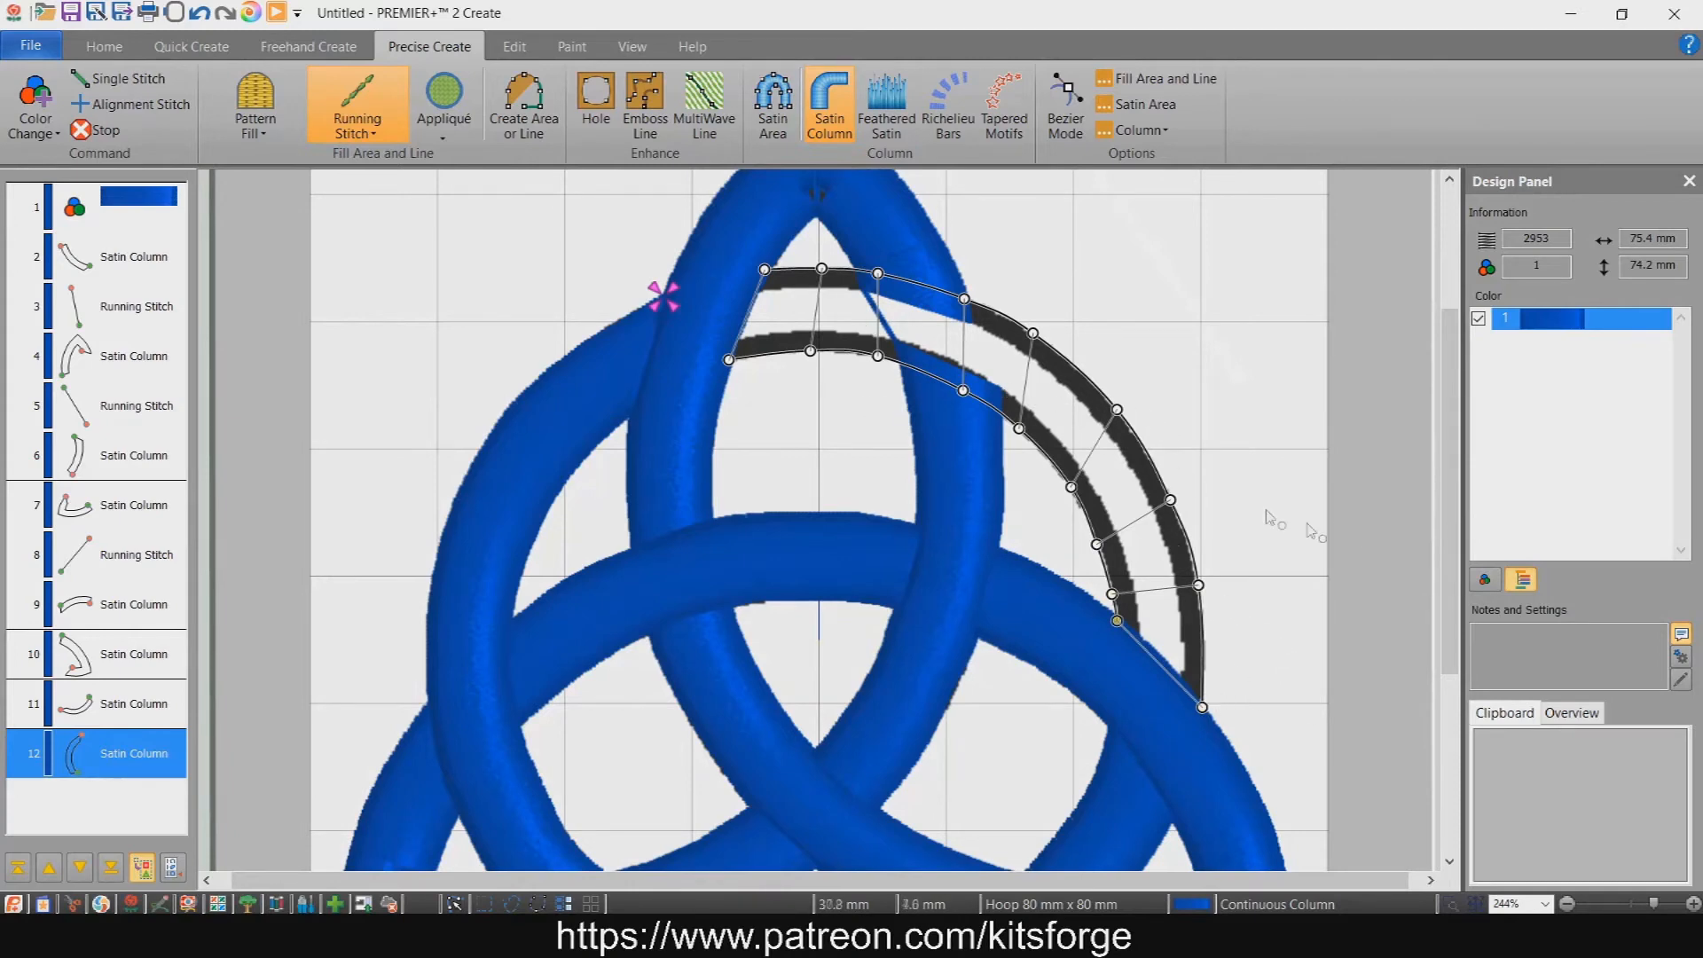
key(Return)
- Inspect the finished knot and preview it in the Design Player, and close the preview
scroll(1337, 532, down, 2)
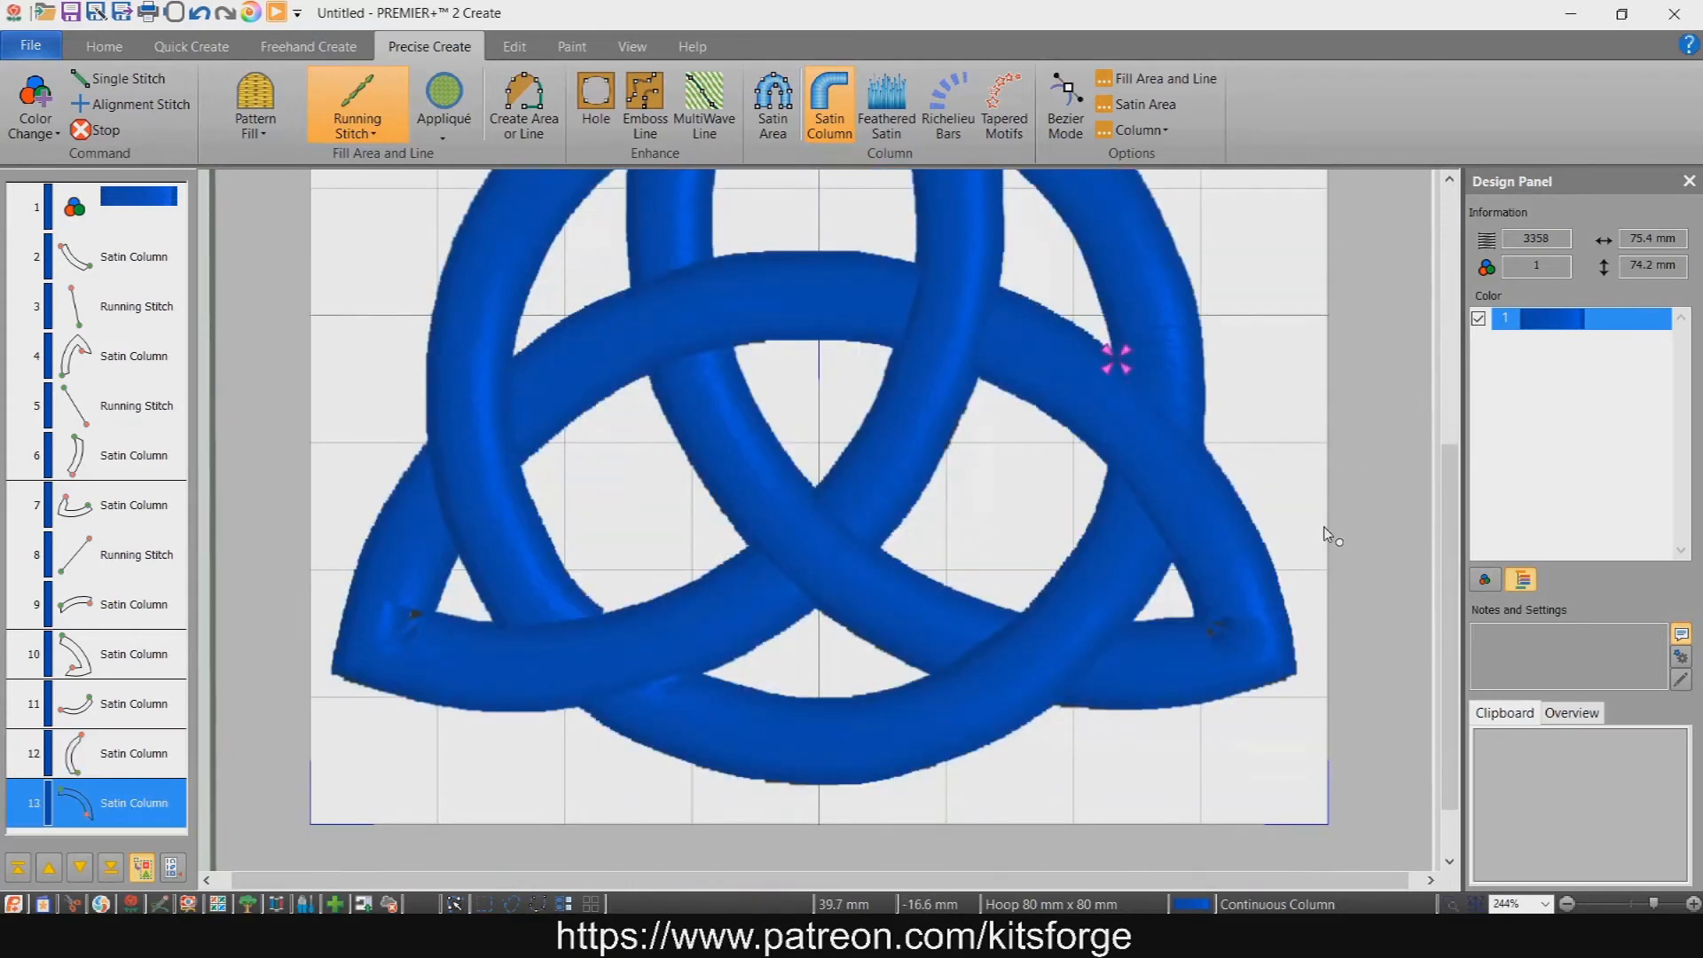
scroll(1282, 536, up, 5)
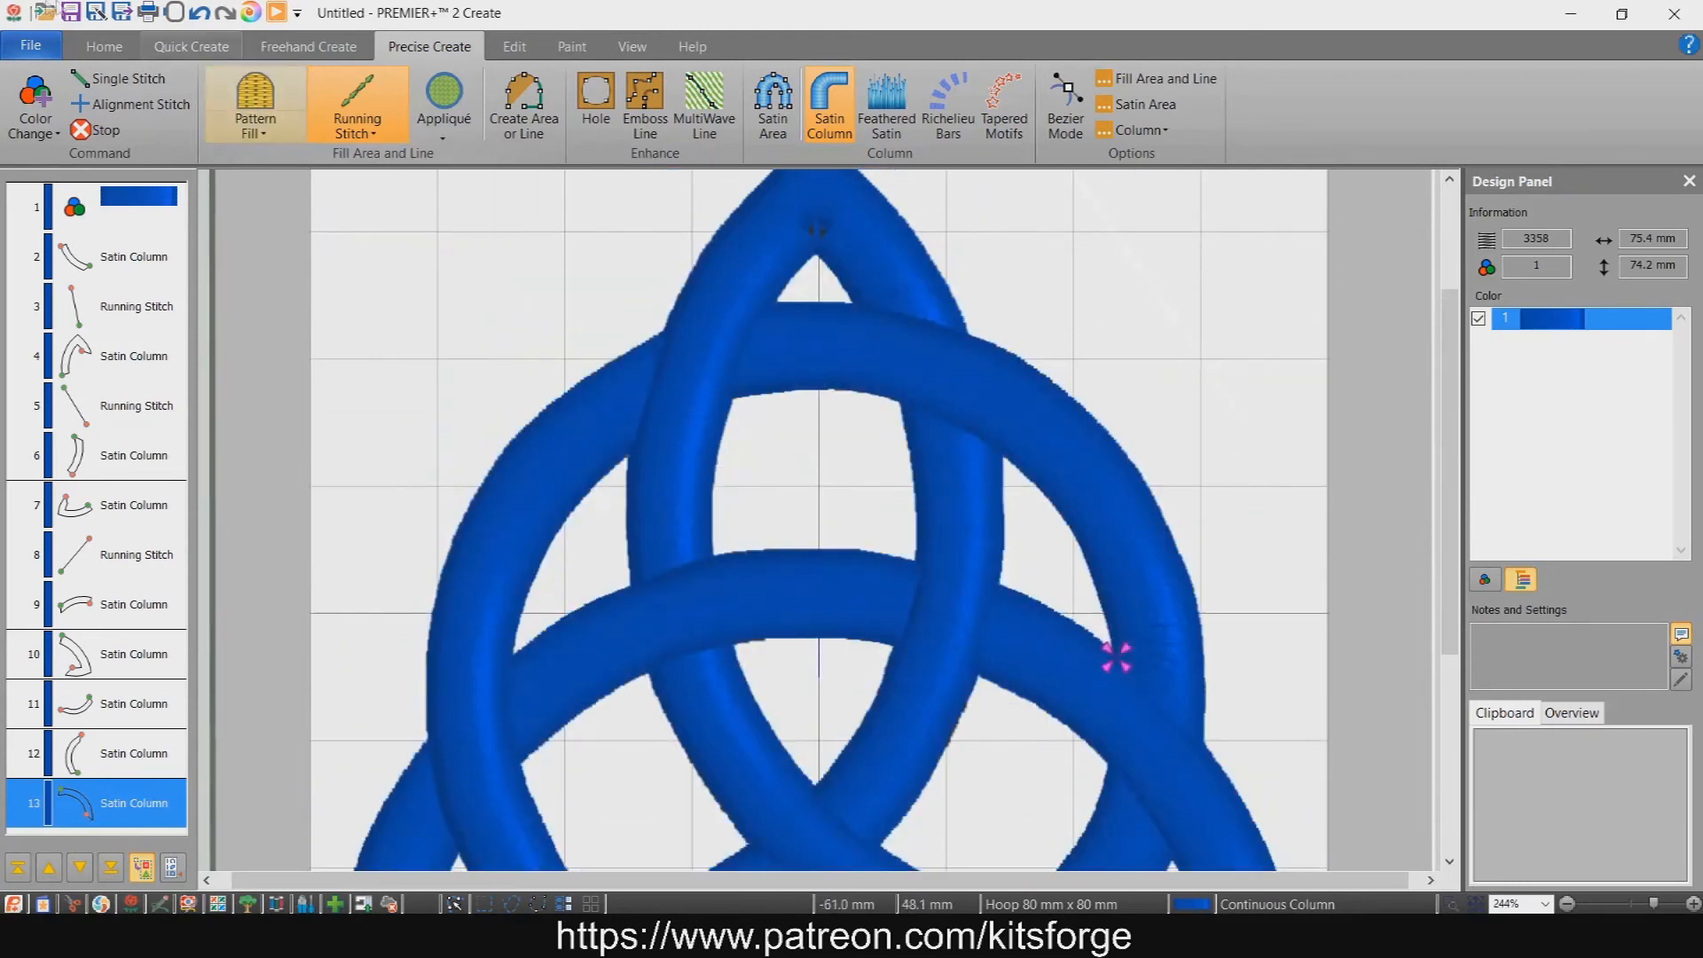
click(281, 11)
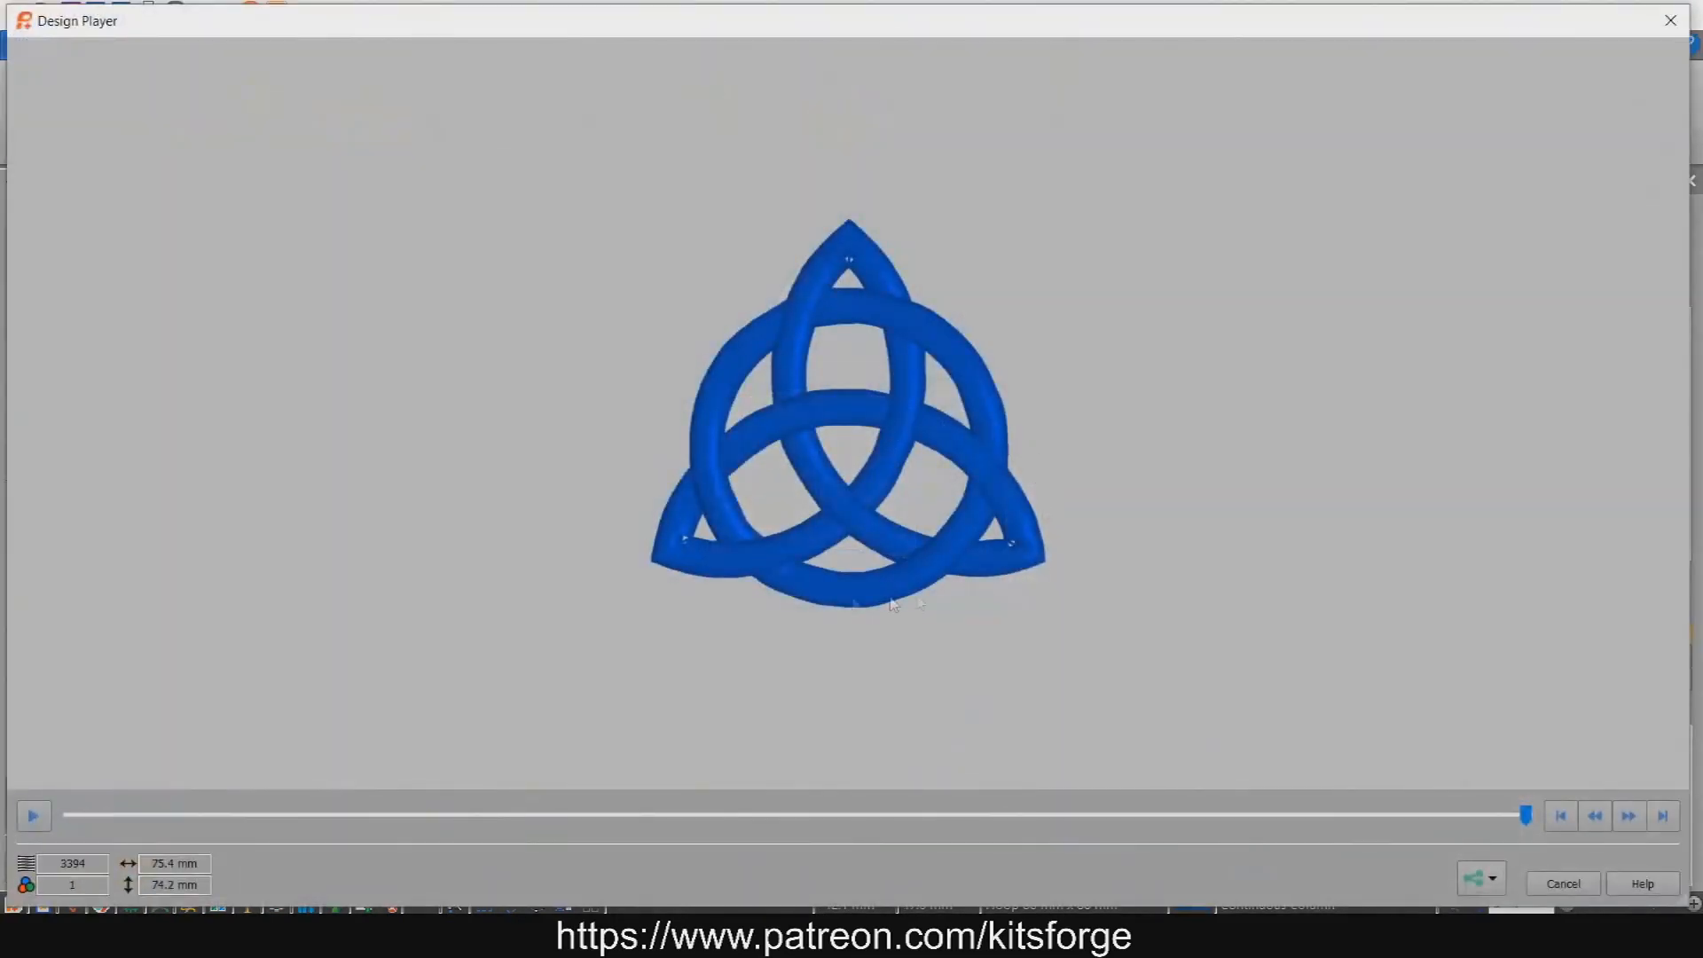
mouse_move(1526, 816)
mouse_down()
mouse_move(66, 813)
mouse_move(642, 809)
mouse_move(1535, 845)
mouse_up()
click(1555, 881)
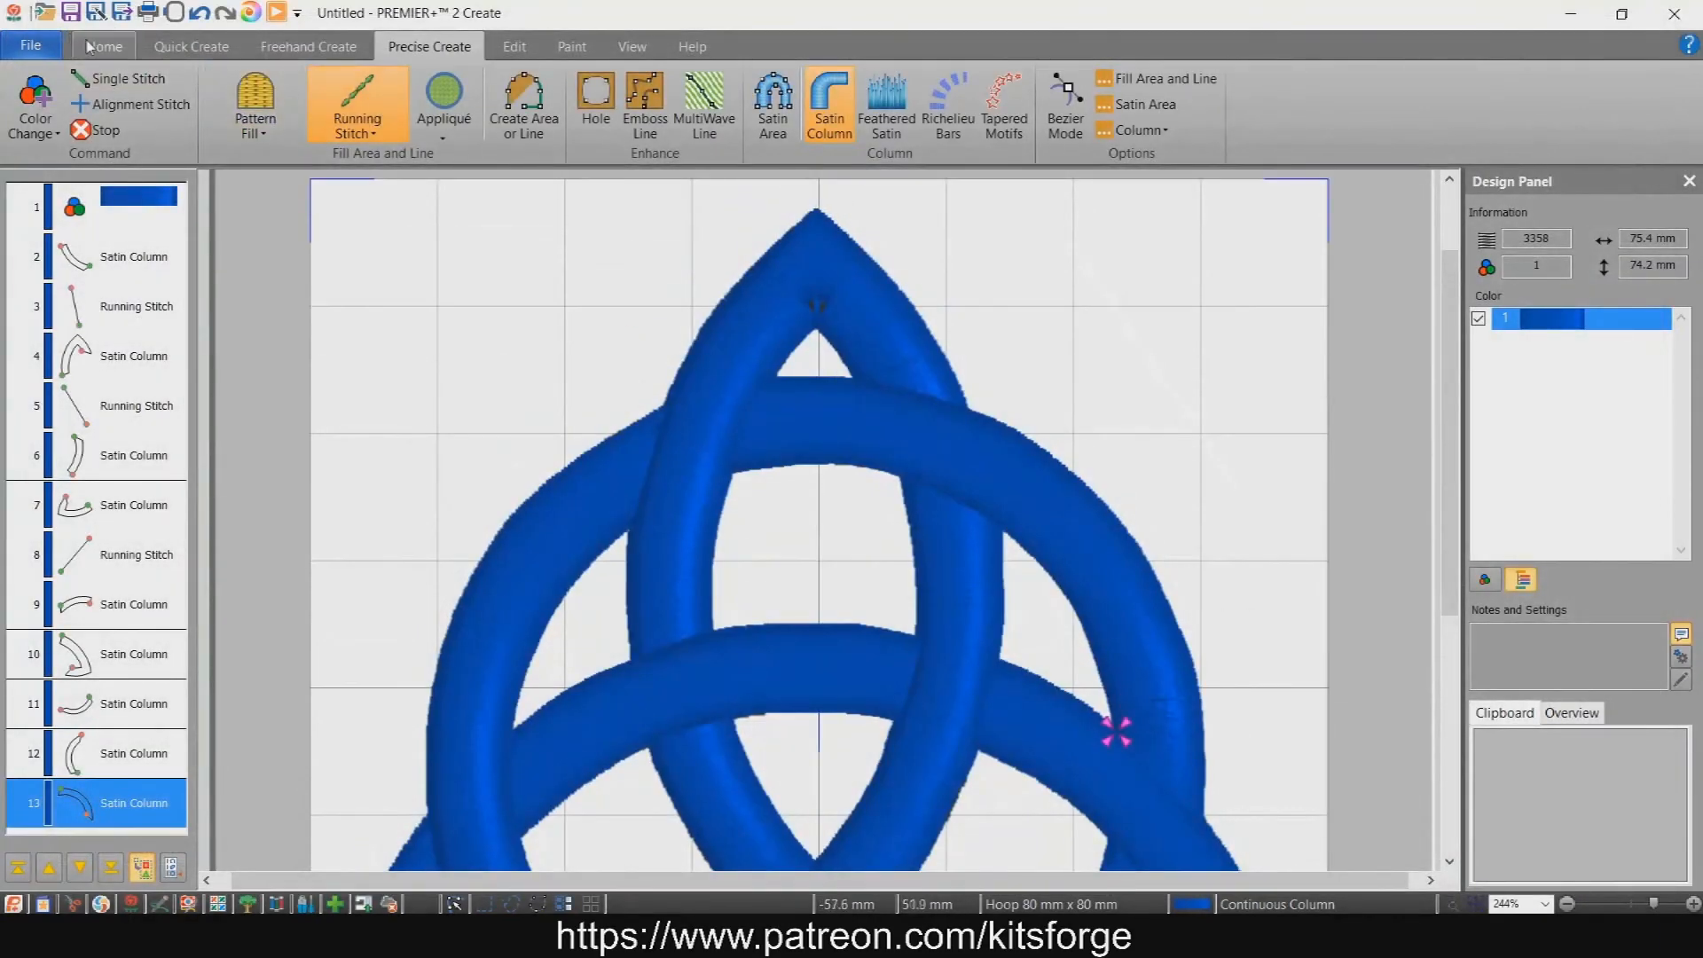
- Edit the points of the vertical loop's upper satin column, spreading the stacked points at the top tip's inner corner
click(99, 46)
click(698, 104)
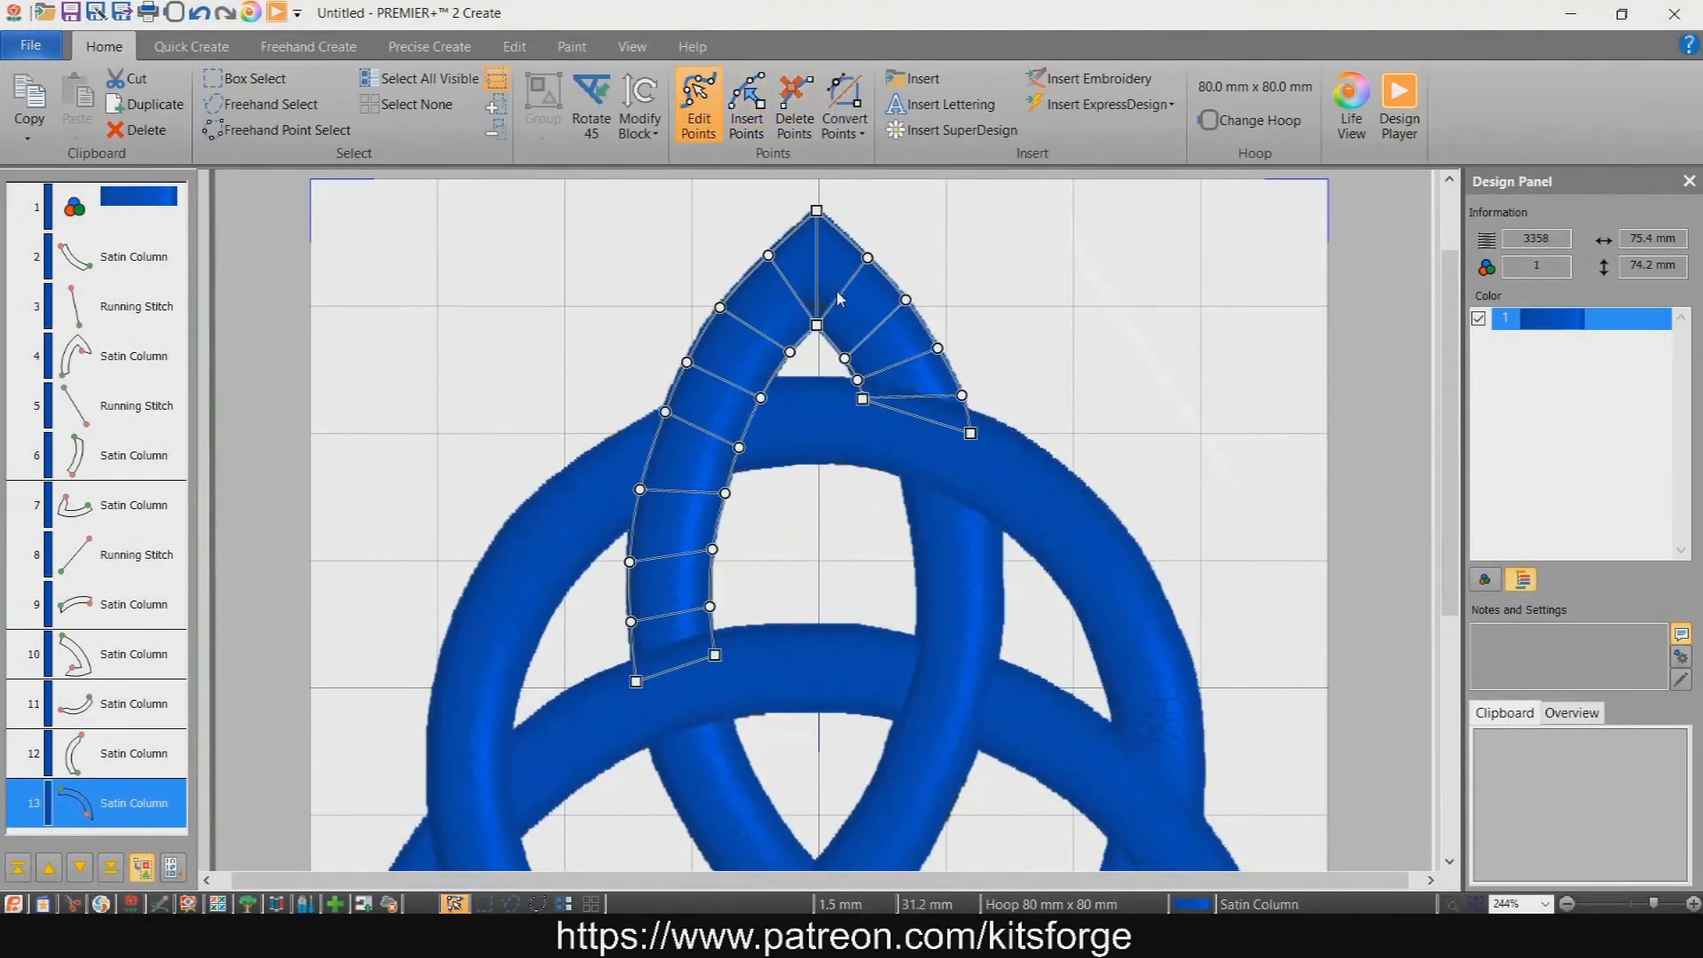
click(816, 324)
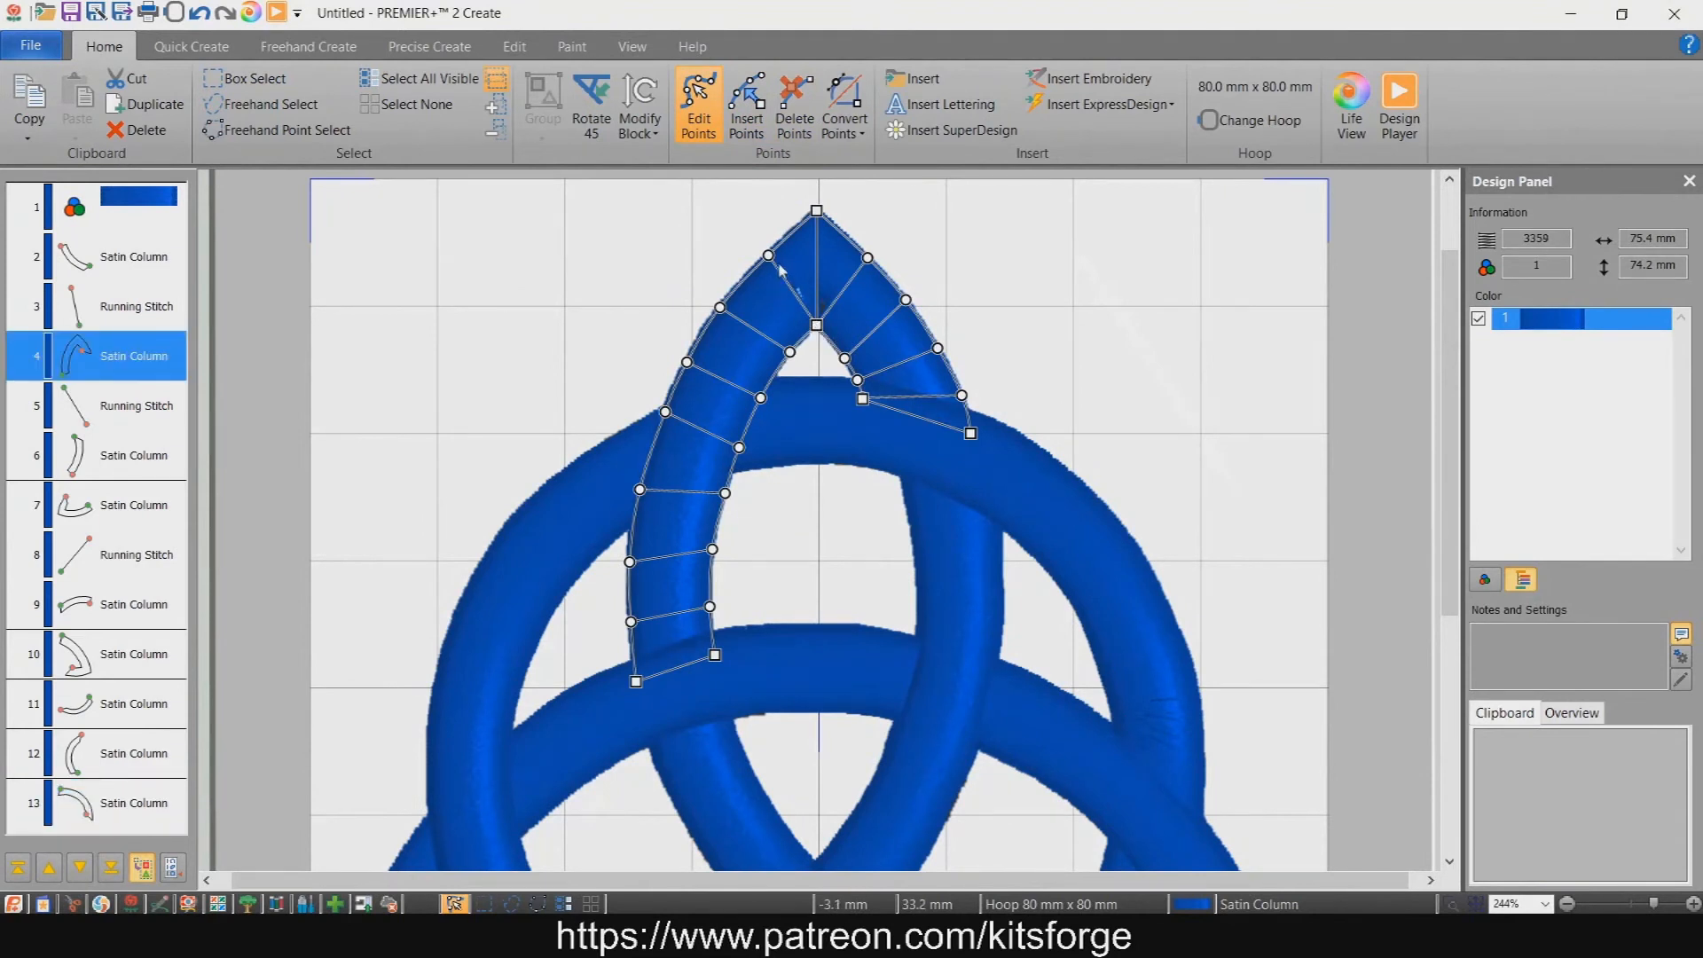
mouse_move(818, 327)
mouse_down()
mouse_move(807, 338)
mouse_move(818, 326)
mouse_up()
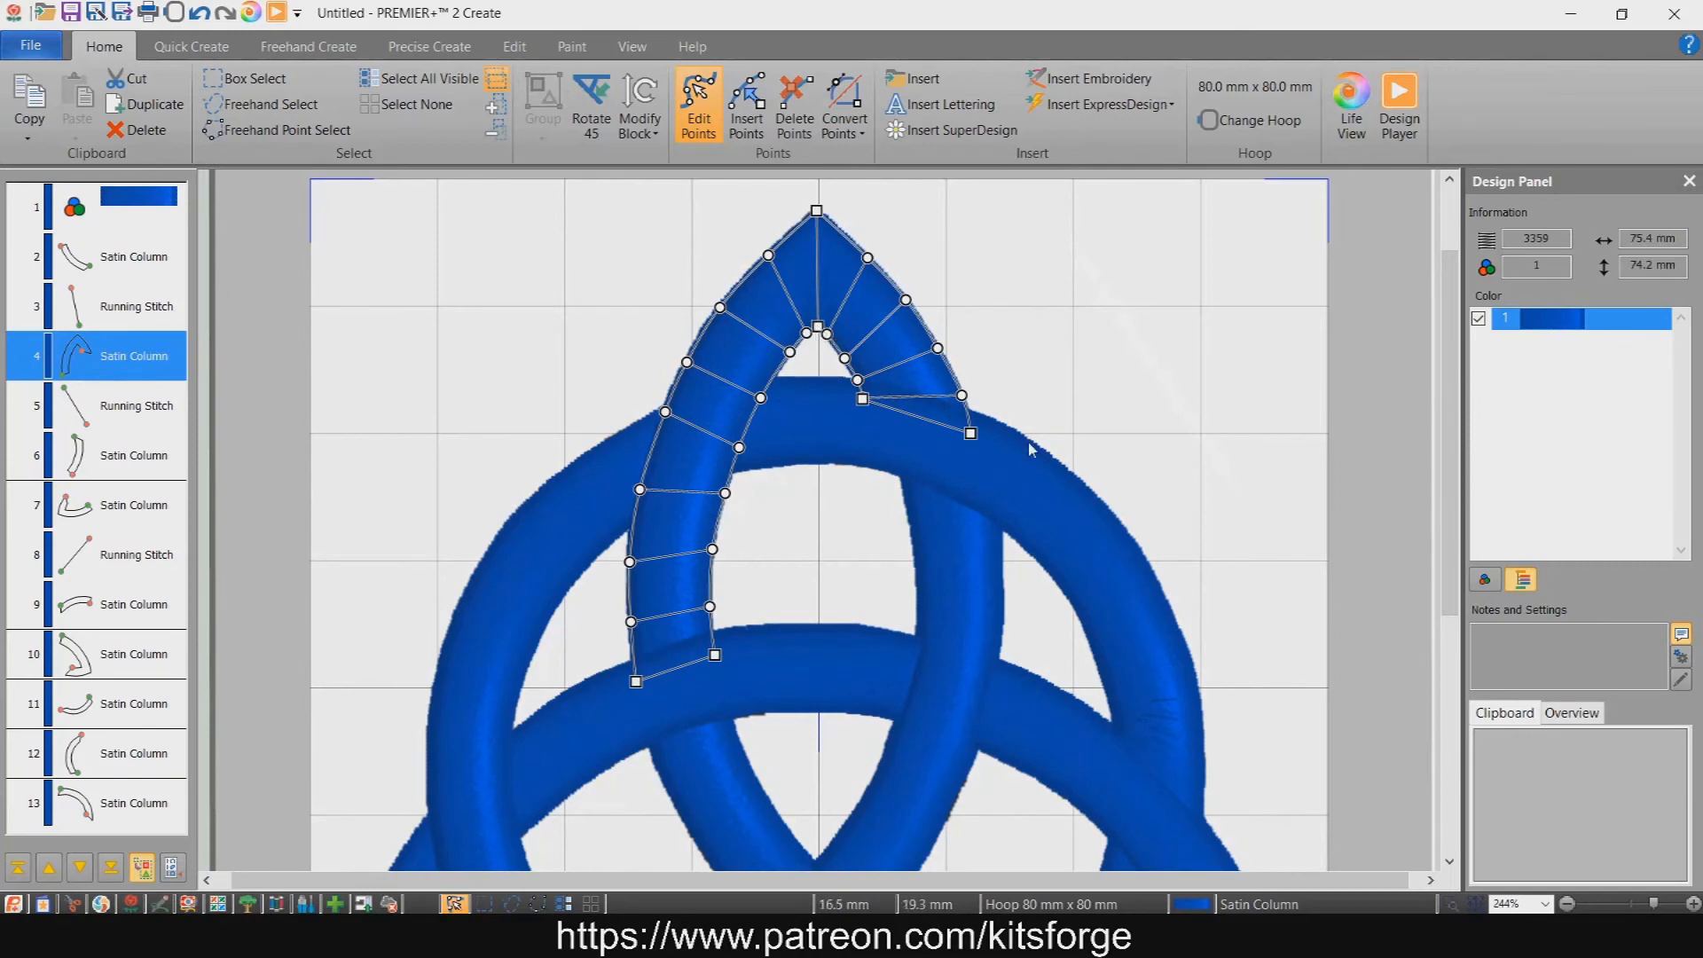
- Spread the stacked inner corner points of the satin columns at the knot's right tip and left tip
scroll(1145, 537, down, 5)
scroll(1146, 538, down, 2)
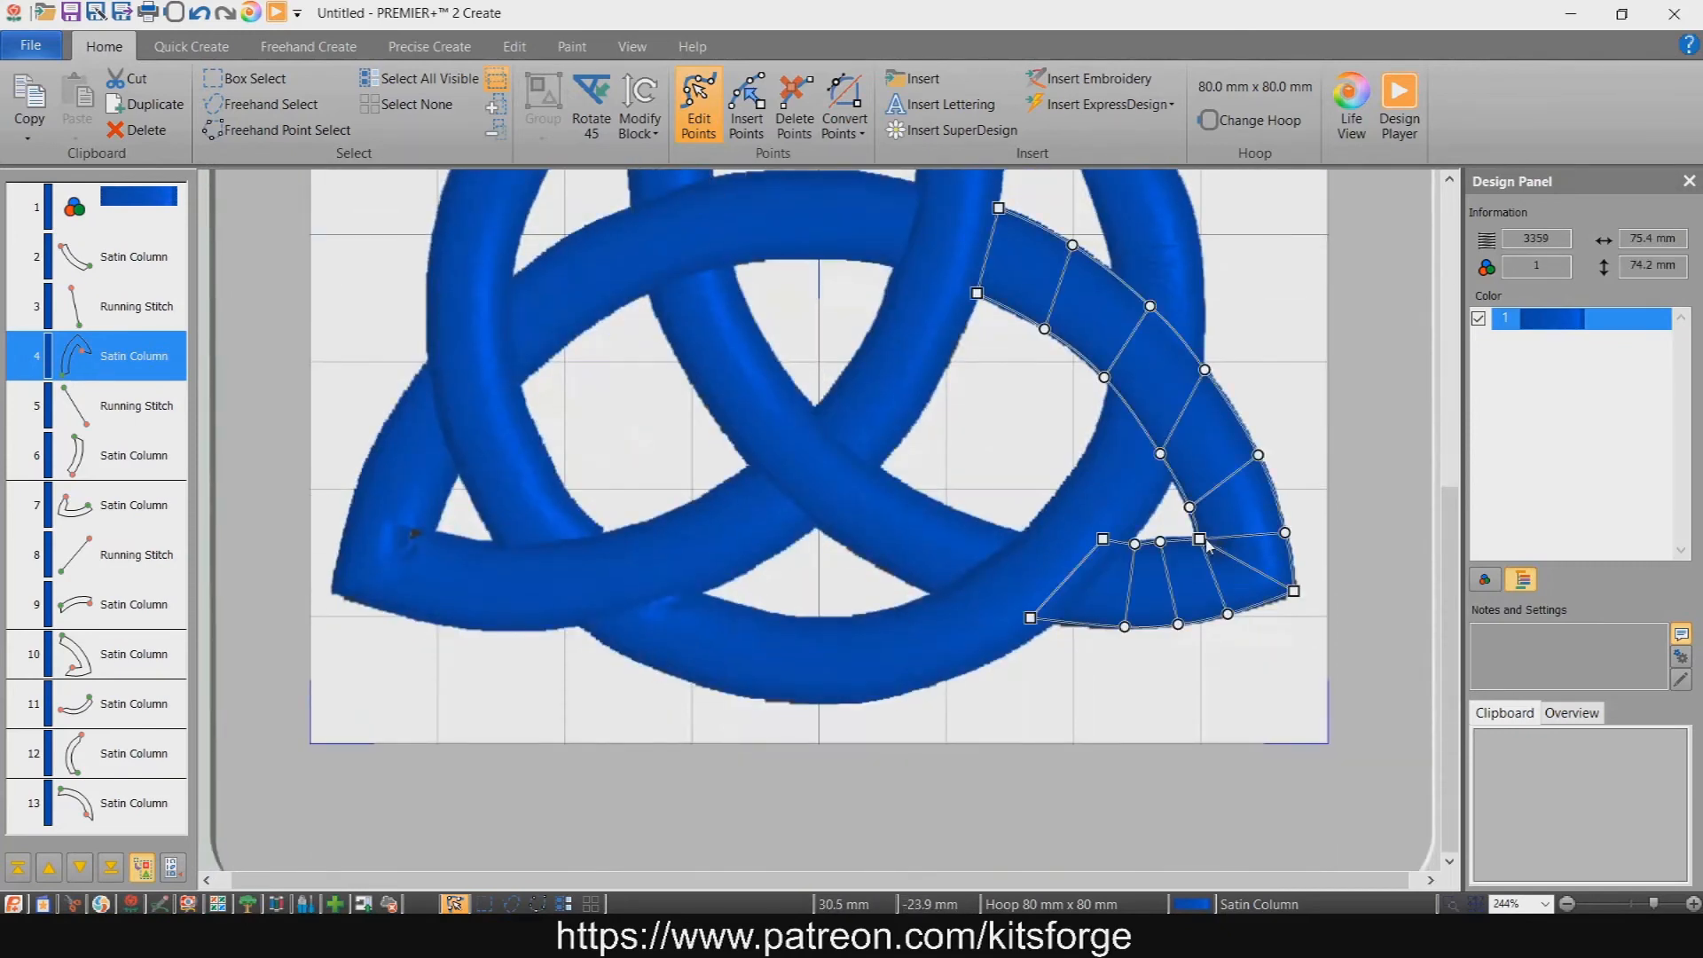
mouse_move(1206, 544)
mouse_down()
mouse_move(1223, 523)
mouse_move(1223, 561)
mouse_move(1189, 546)
mouse_move(1210, 550)
mouse_move(1198, 522)
mouse_move(1196, 539)
mouse_up()
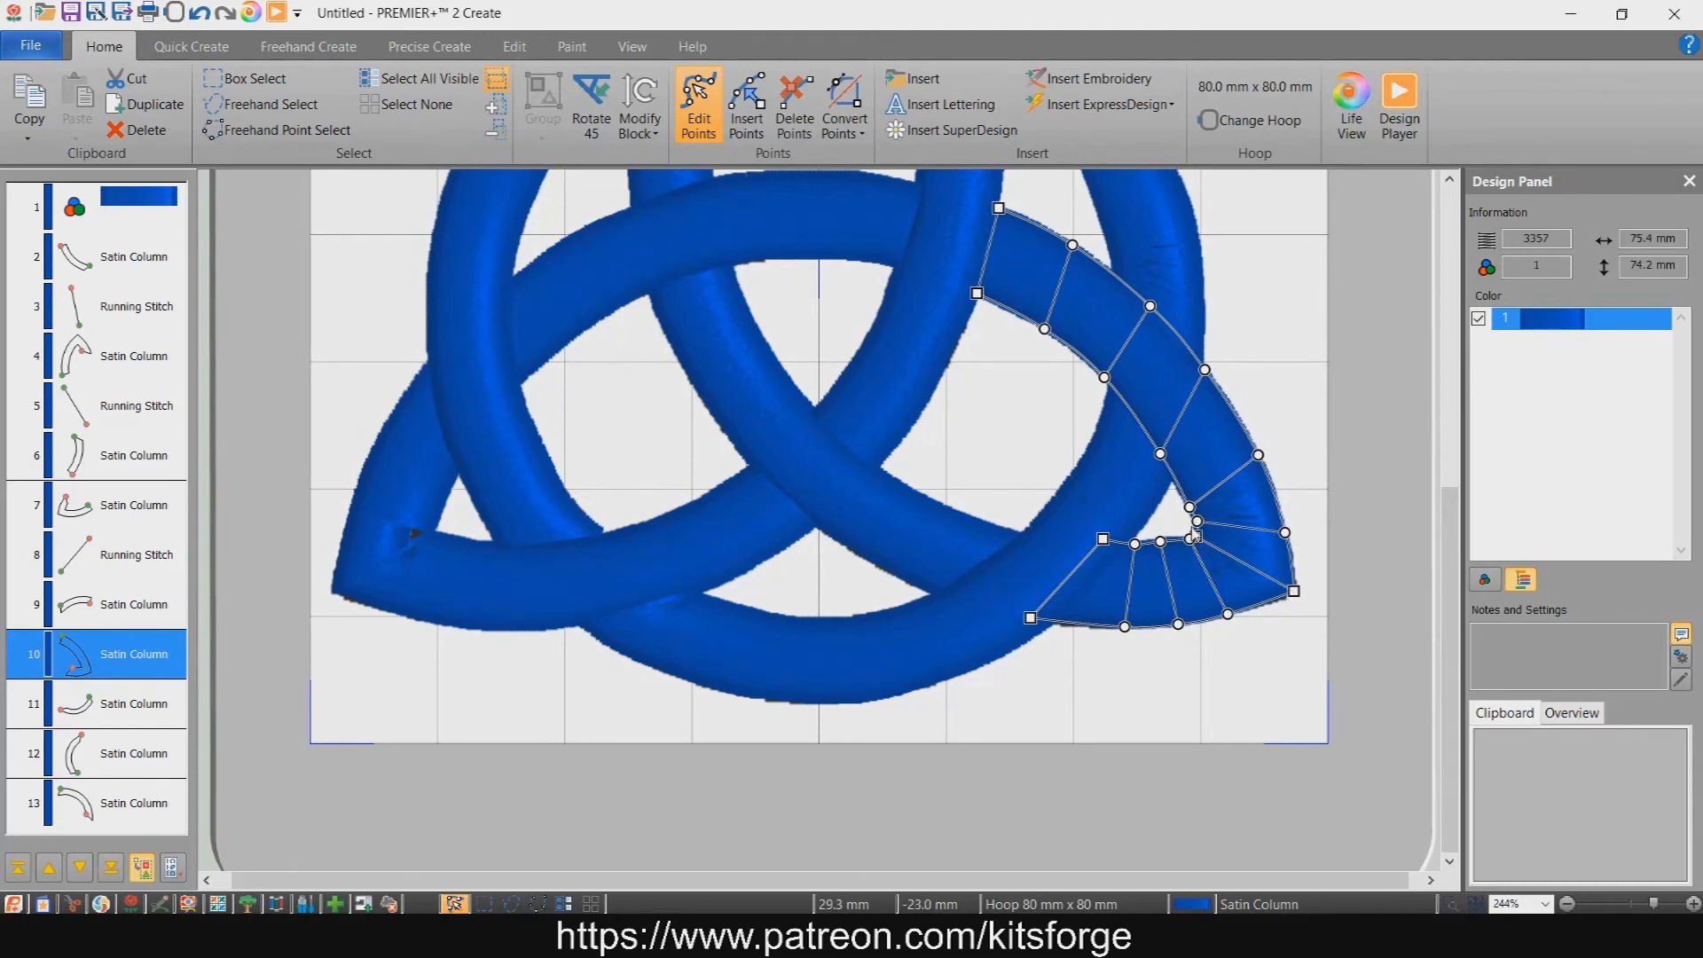
drag(1198, 525, 1198, 536)
click(401, 568)
mouse_move(438, 540)
mouse_down()
mouse_move(435, 515)
mouse_move(434, 535)
mouse_up()
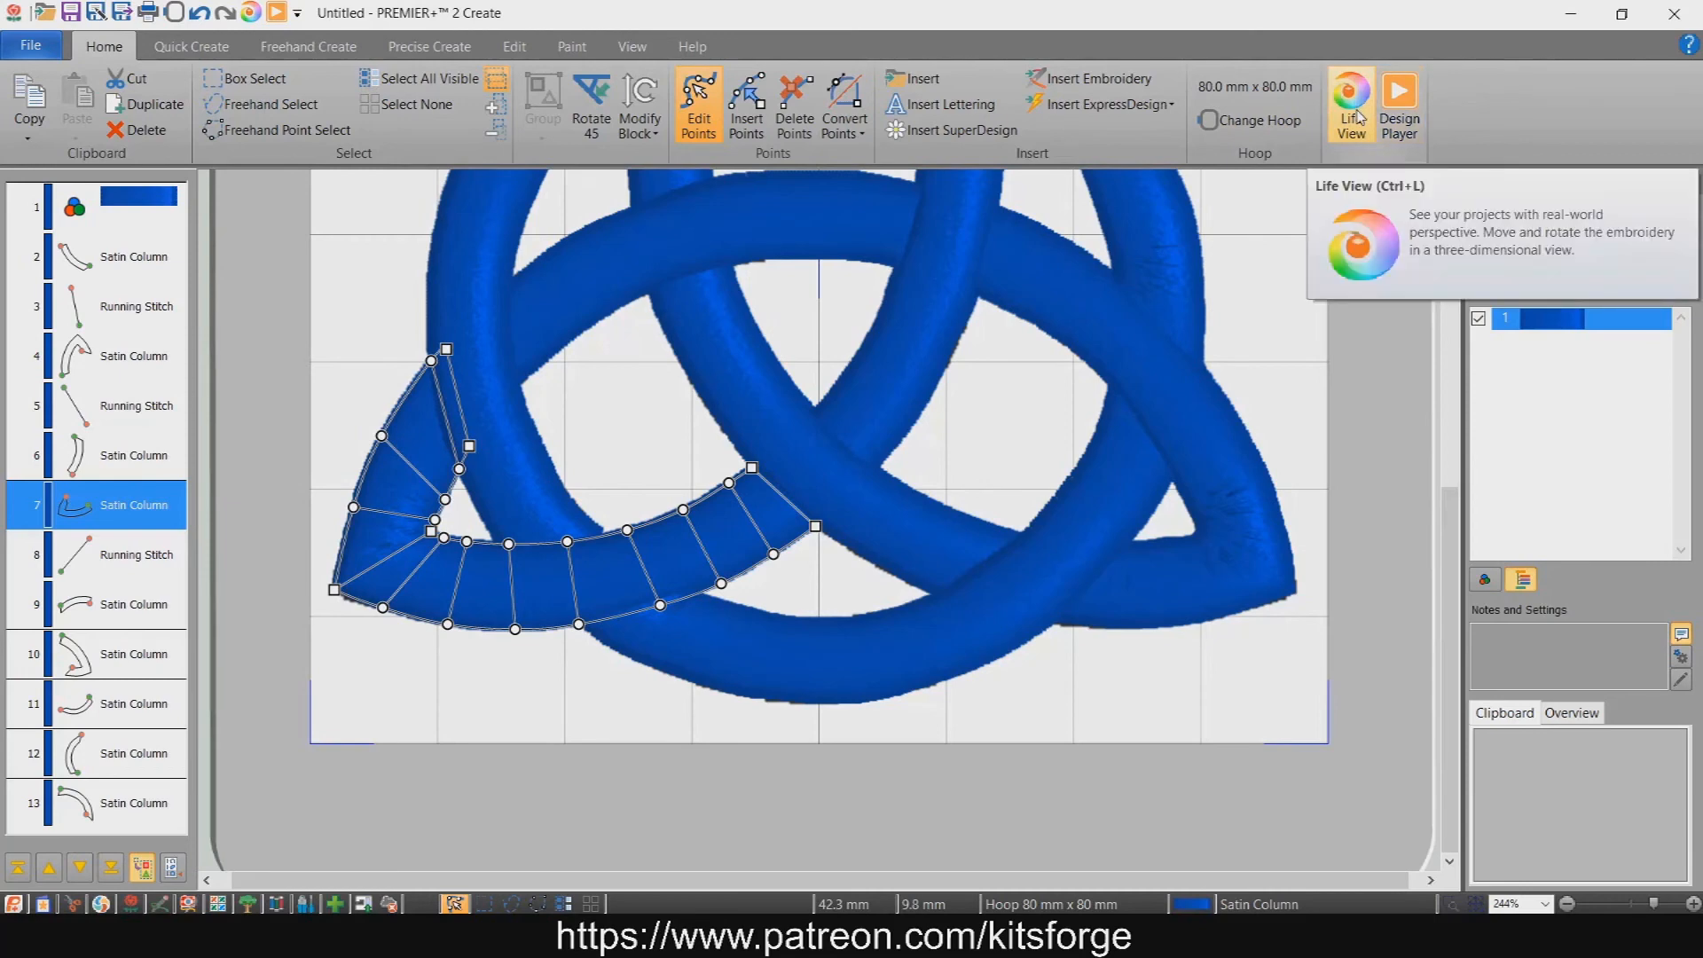
- Play the stitch-out from the beginning in the Design Player, fast-forward it, and close the preview
click(1399, 105)
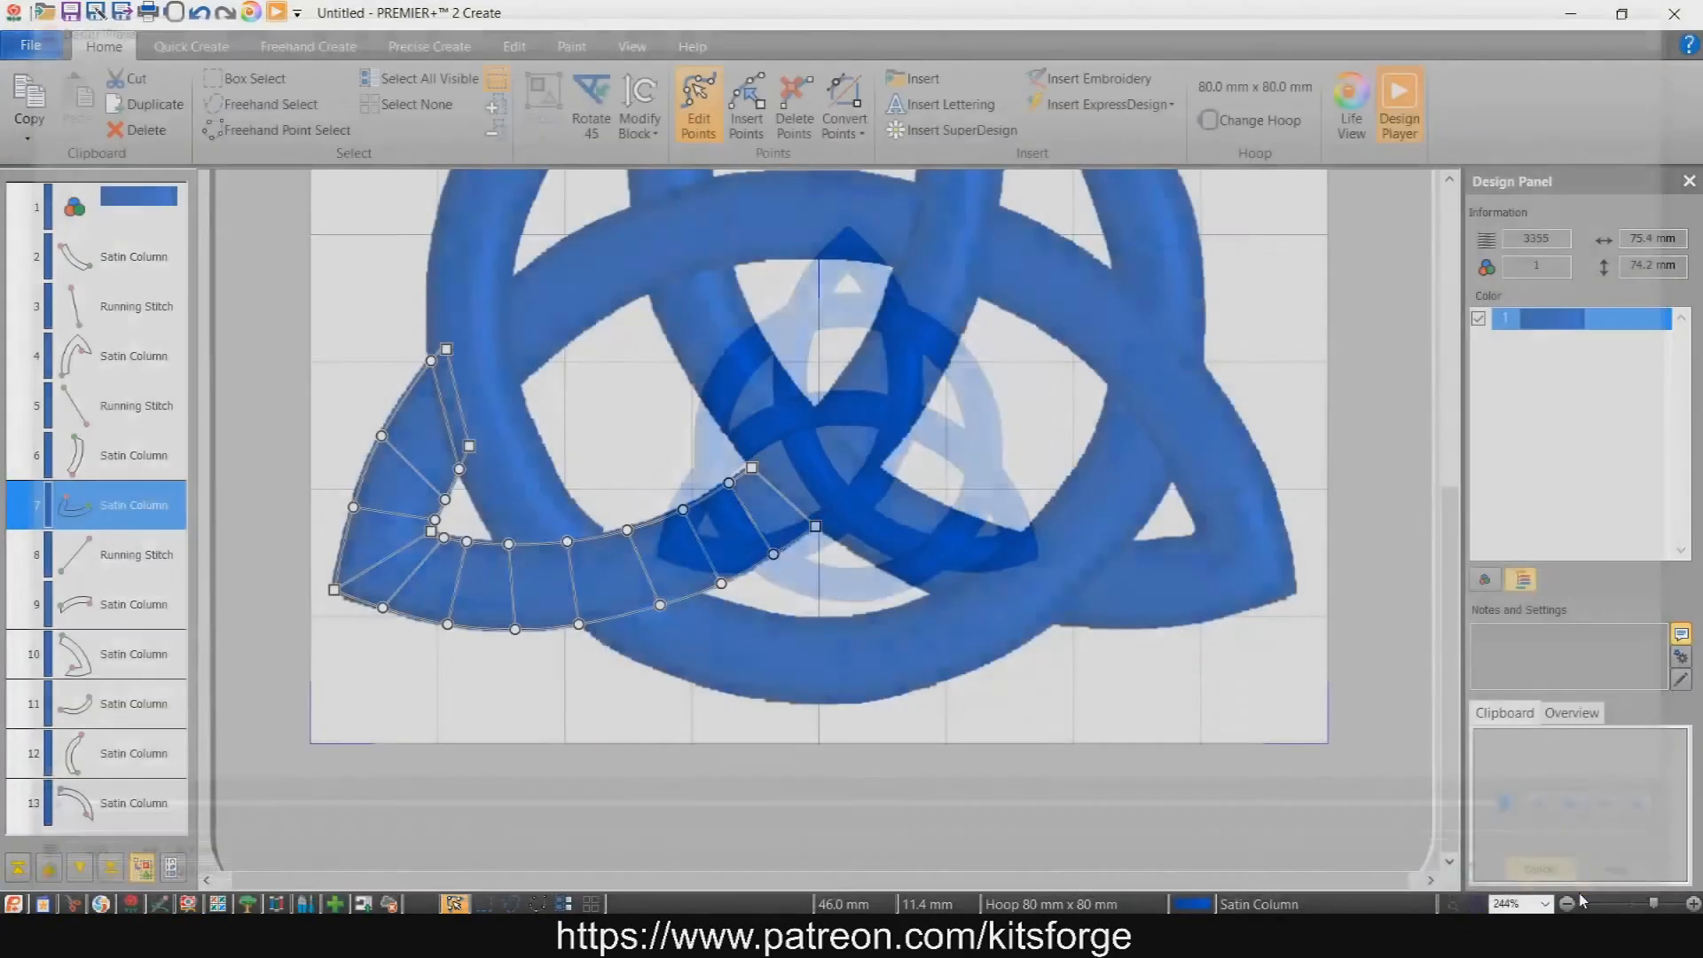
click(1563, 884)
click(1401, 106)
drag(1526, 815, 67, 814)
click(34, 816)
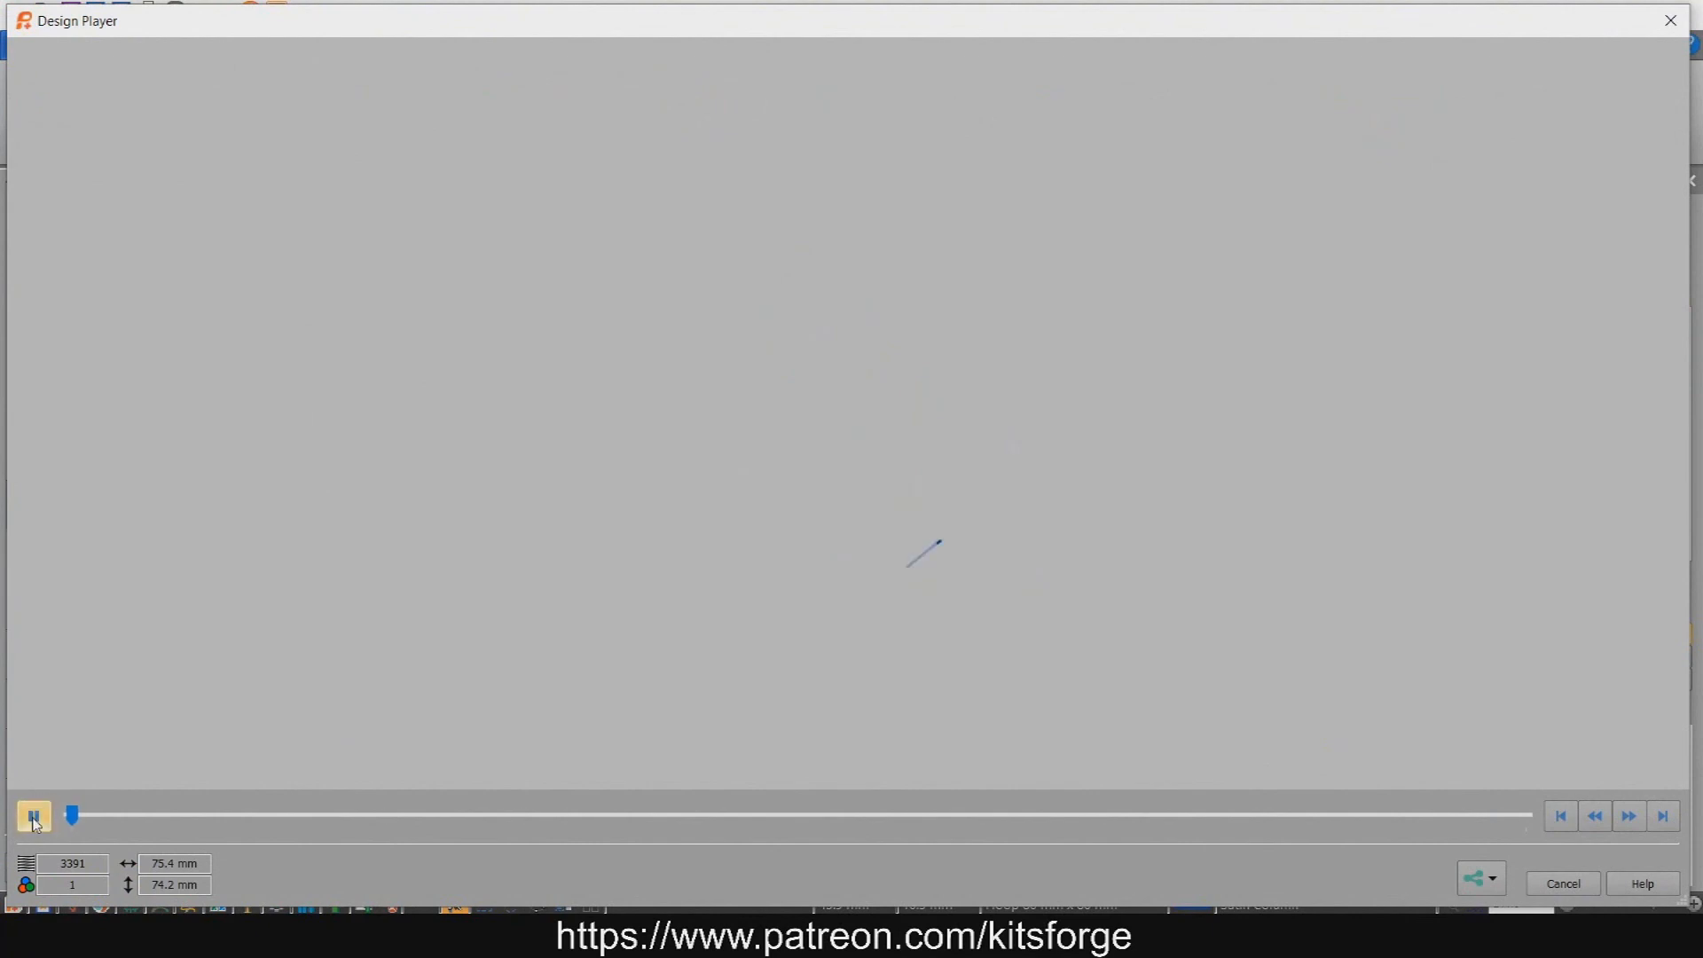
click(1631, 816)
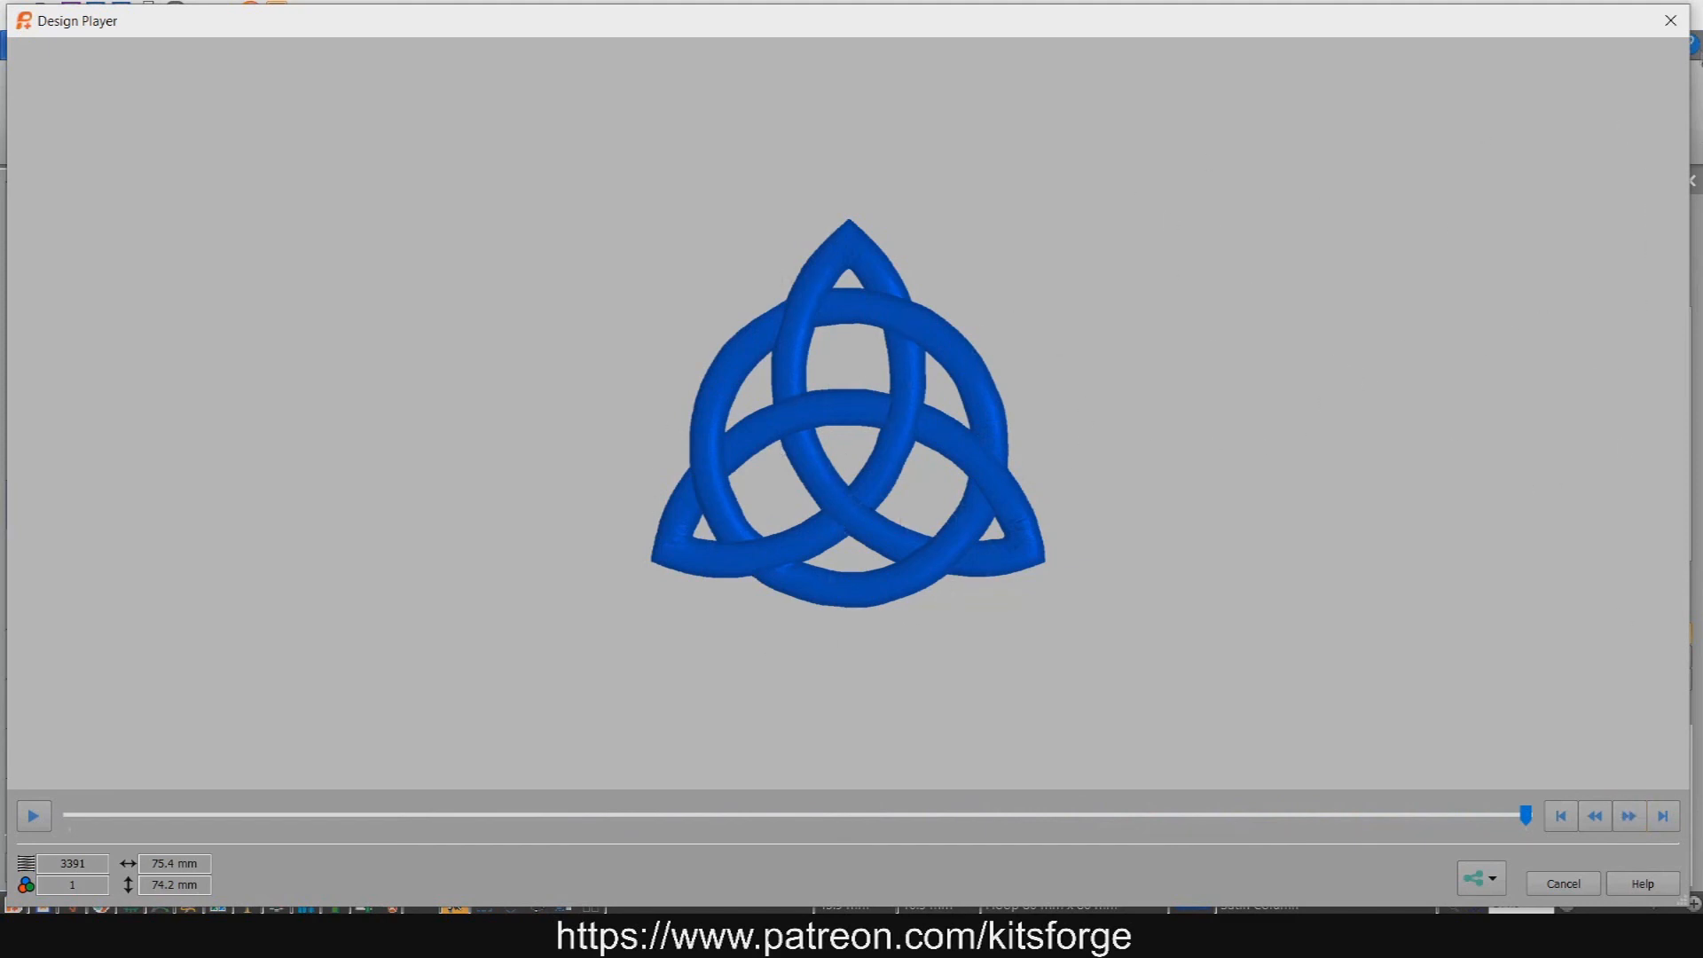
click(1671, 20)
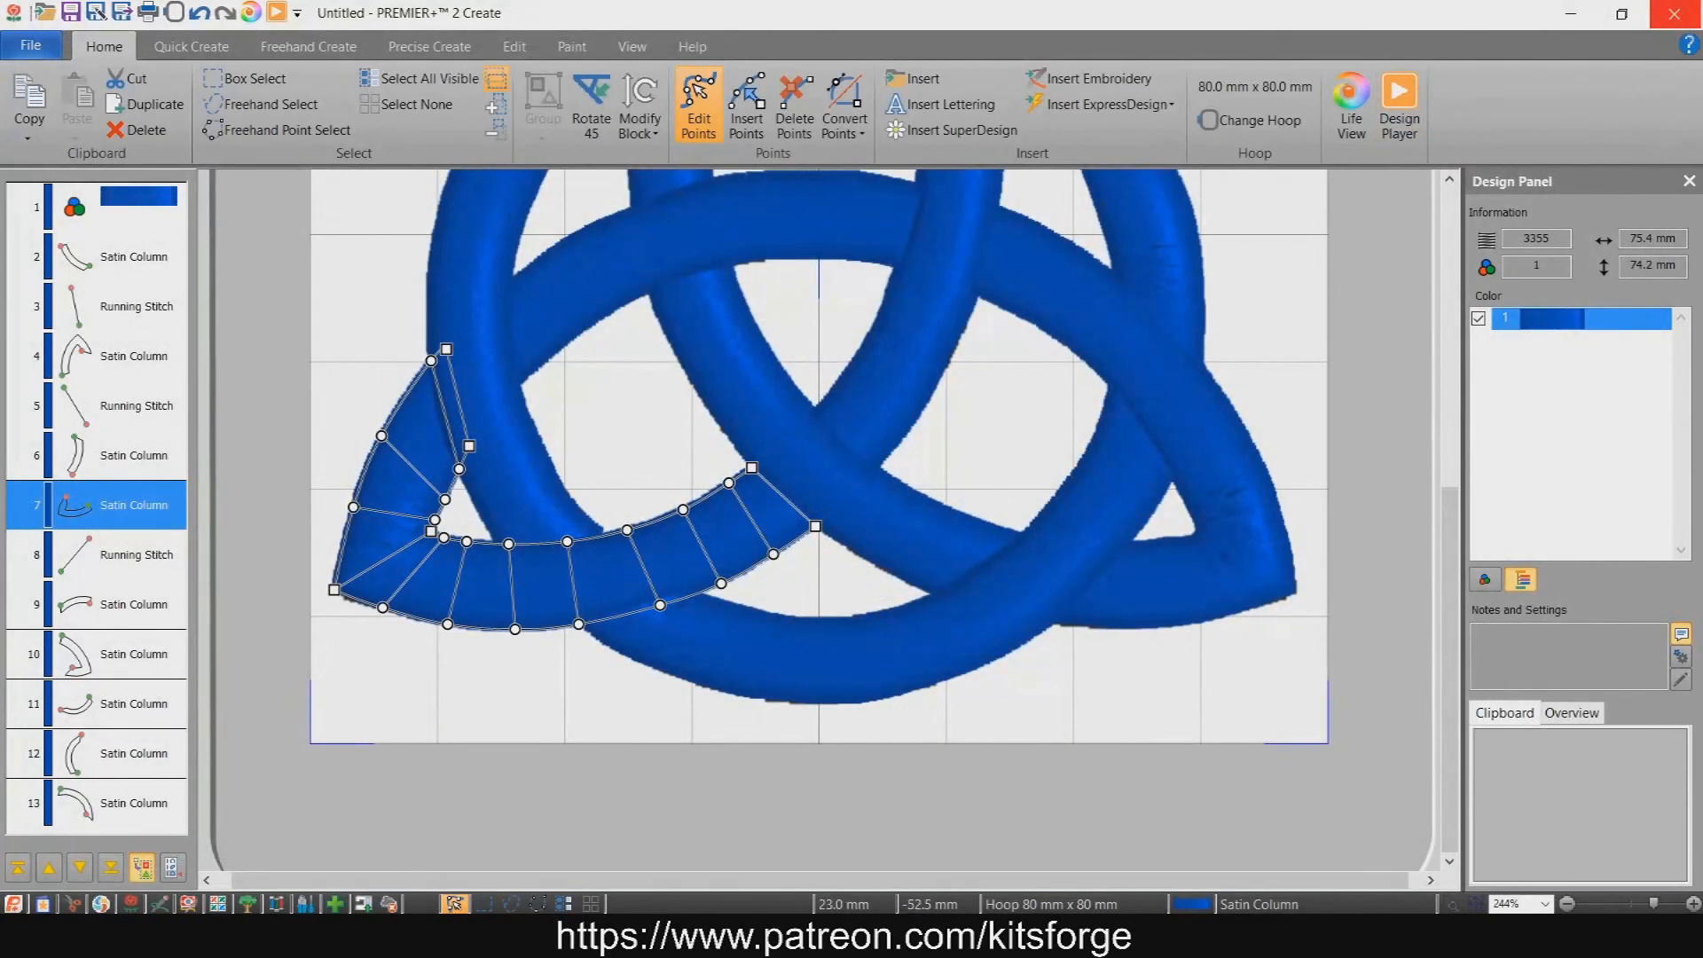